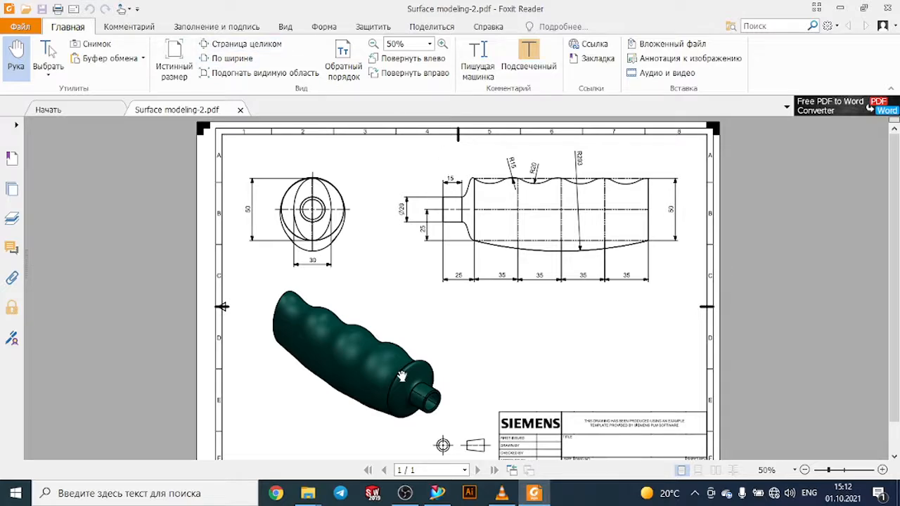
Switch to NX and start a sketch on the XZ plane of the datum coordinate system.
click(438, 494)
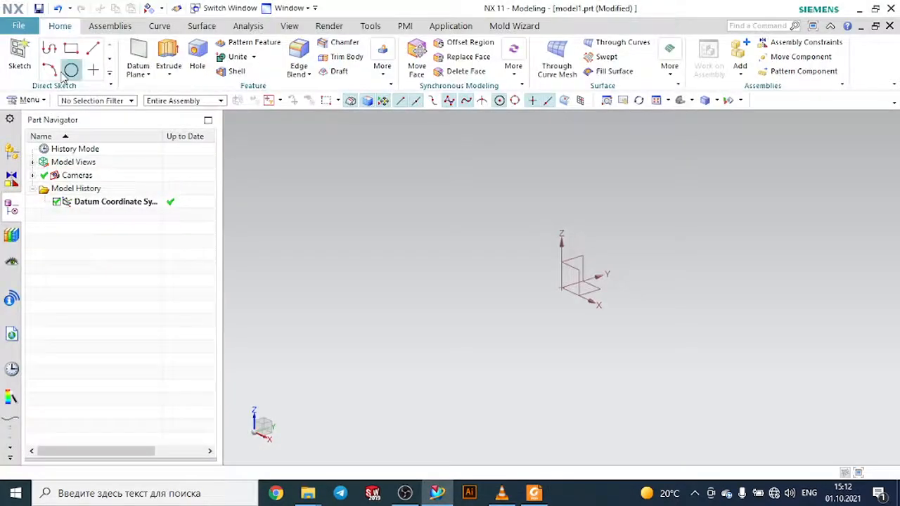
click(20, 55)
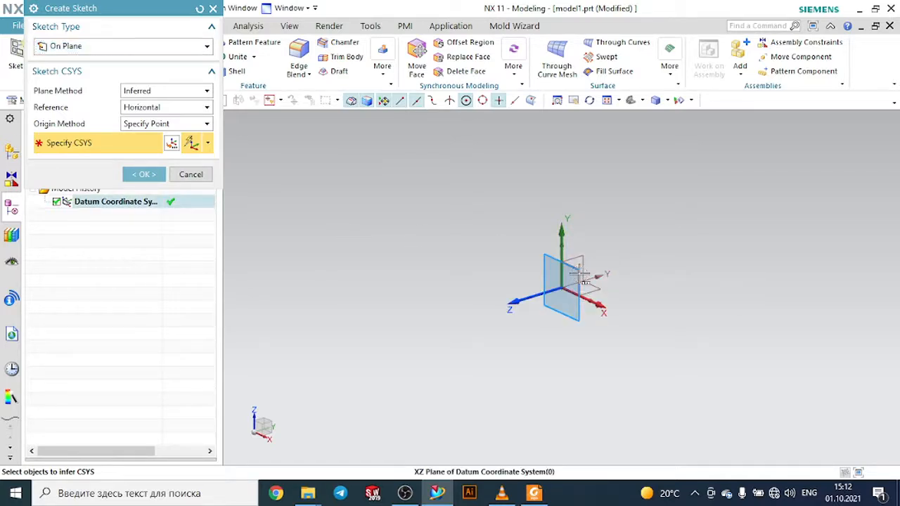
click(582, 268)
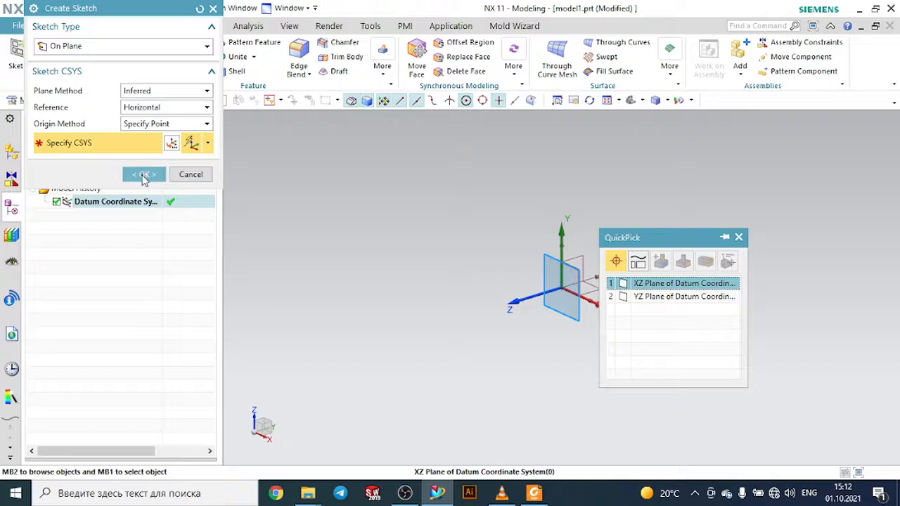
click(681, 283)
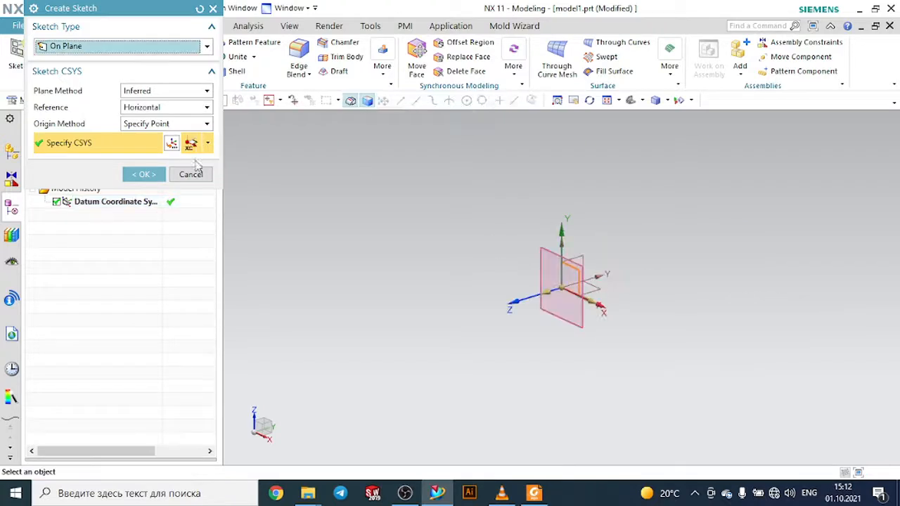
click(144, 174)
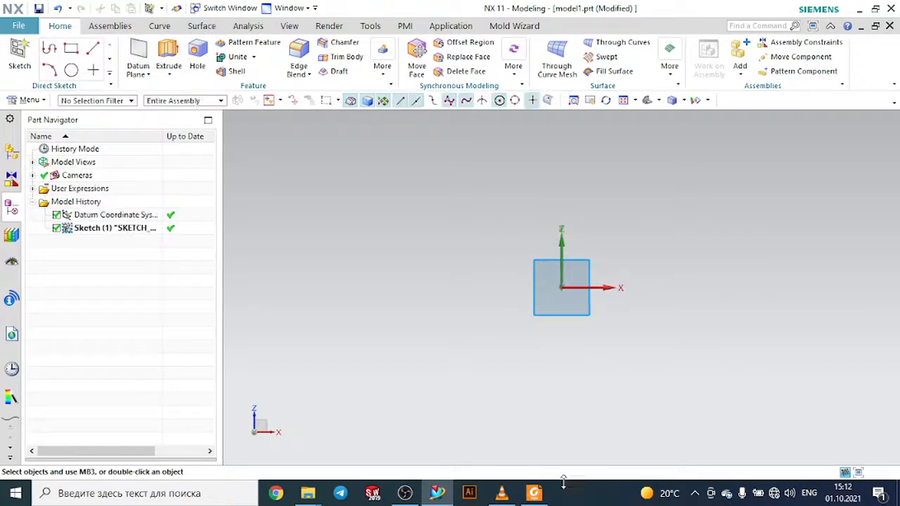
Start an ellipse centred on the sketch origin for the handle's elliptical end section.
click(536, 494)
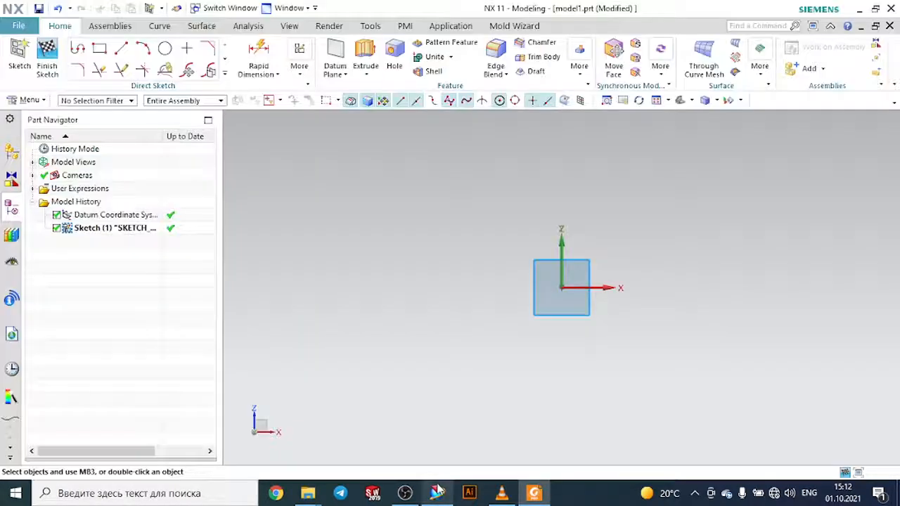
click(438, 494)
click(225, 75)
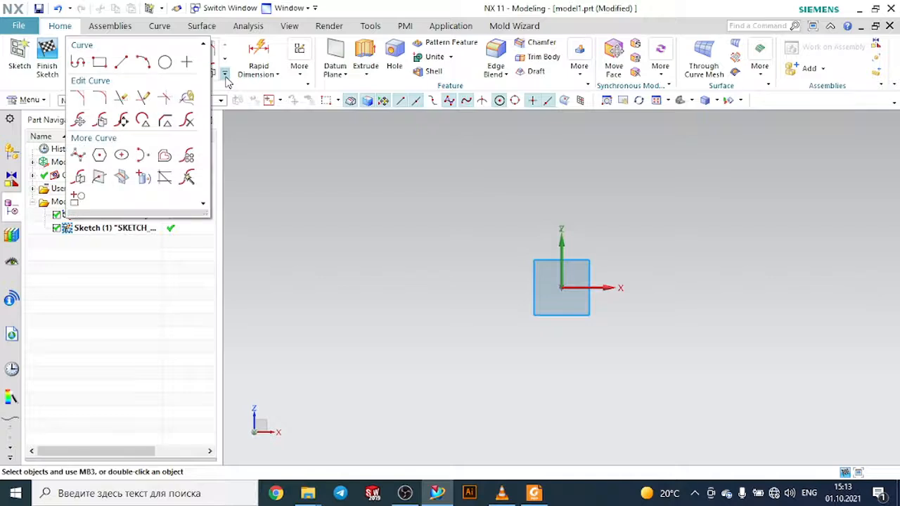
click(121, 155)
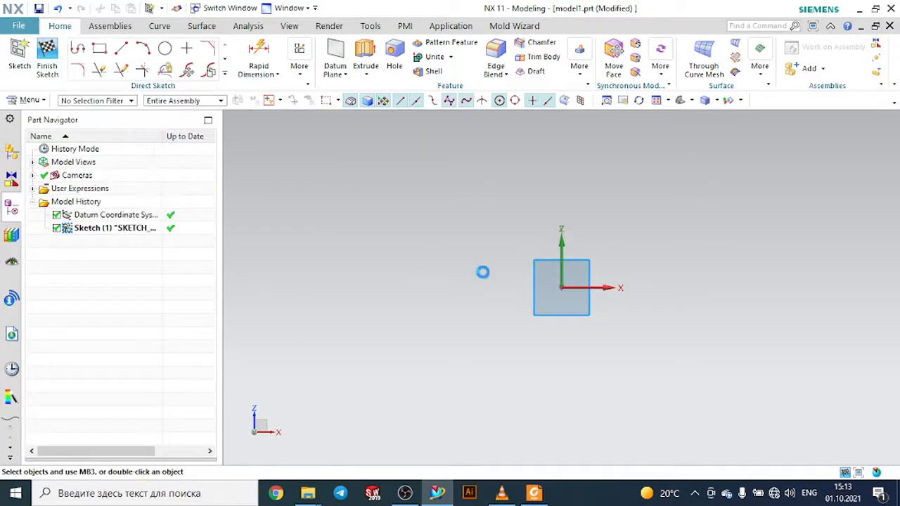
click(561, 286)
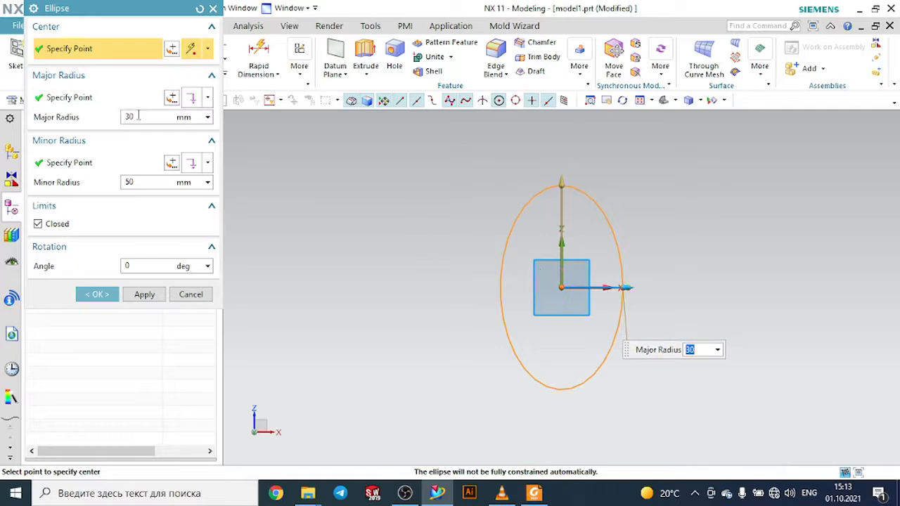
Consult the handle drawing for the 30 mm section width and set the ellipse's major radius to 15 mm.
mouse_move(534, 493)
click(516, 415)
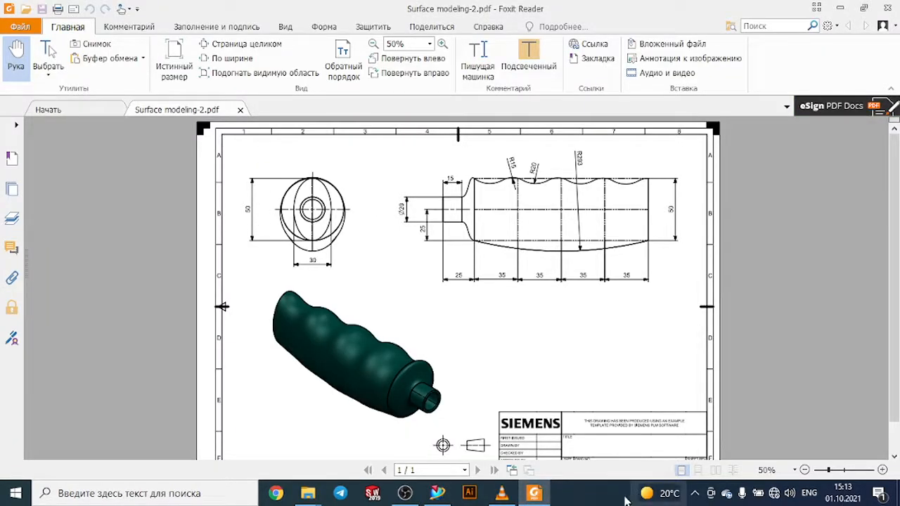
click(536, 494)
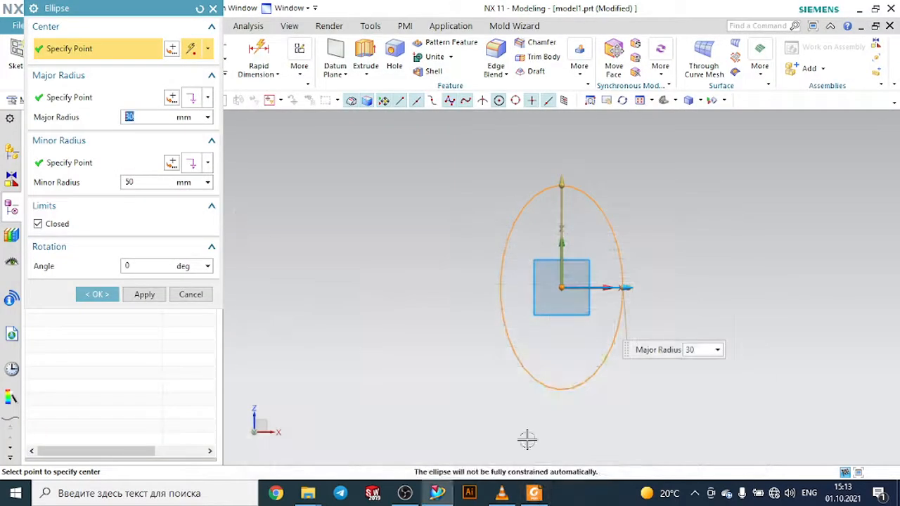
double_click(133, 118)
click(536, 492)
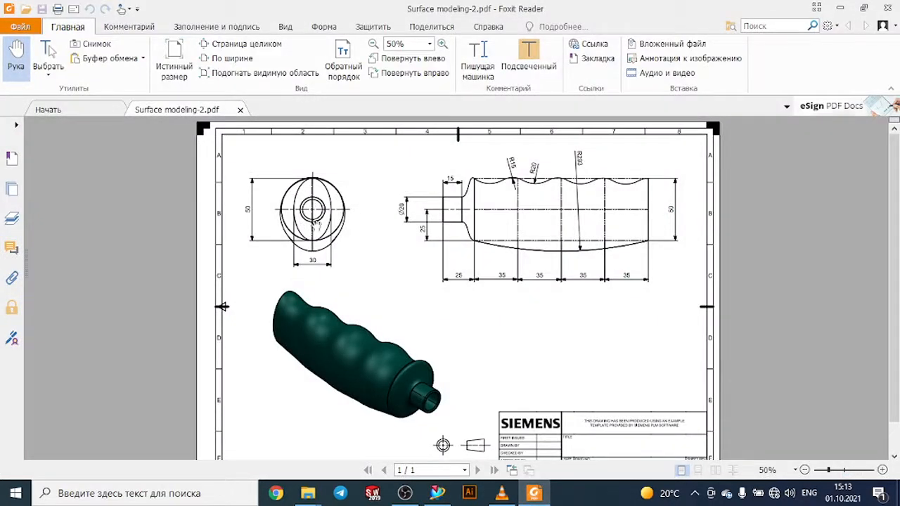
click(528, 493)
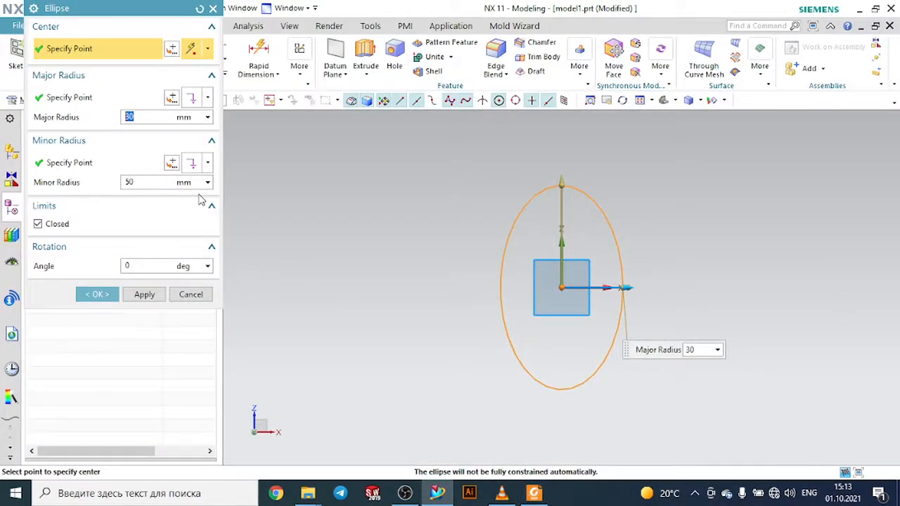
key(Return)
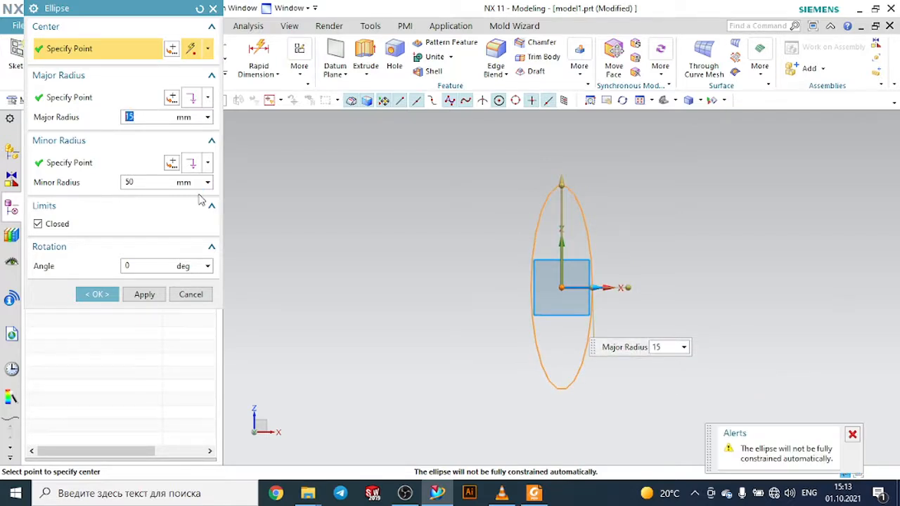
Create the ellipse with a 30 mm major radius and a 50 mm minor radius, and finish the sketch.
text(30)
key(Return)
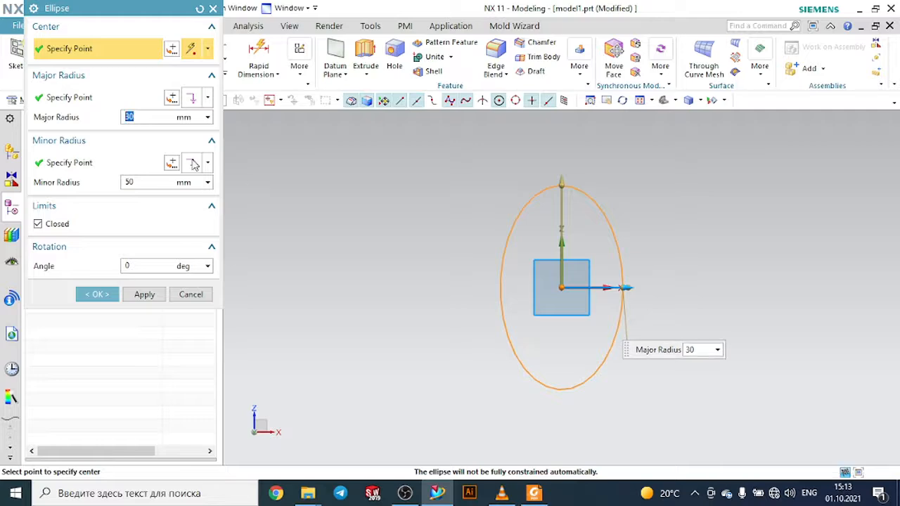
click(132, 182)
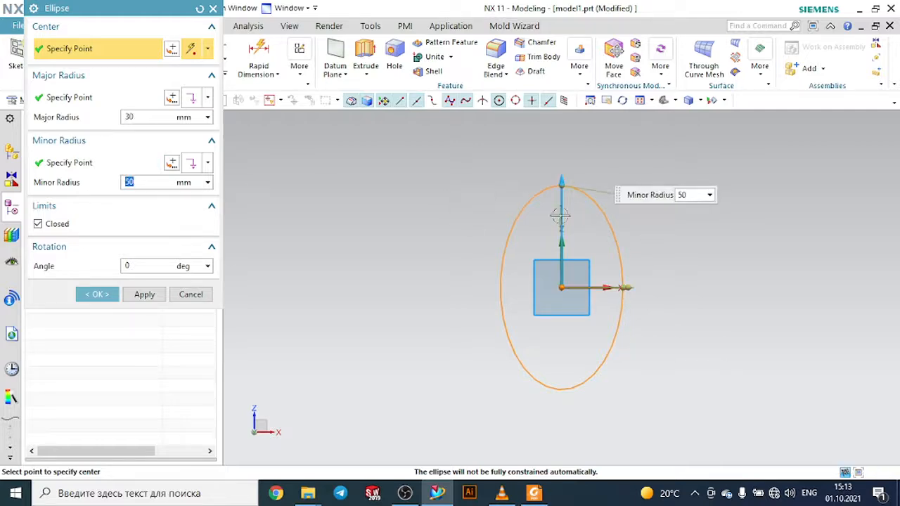
click(539, 495)
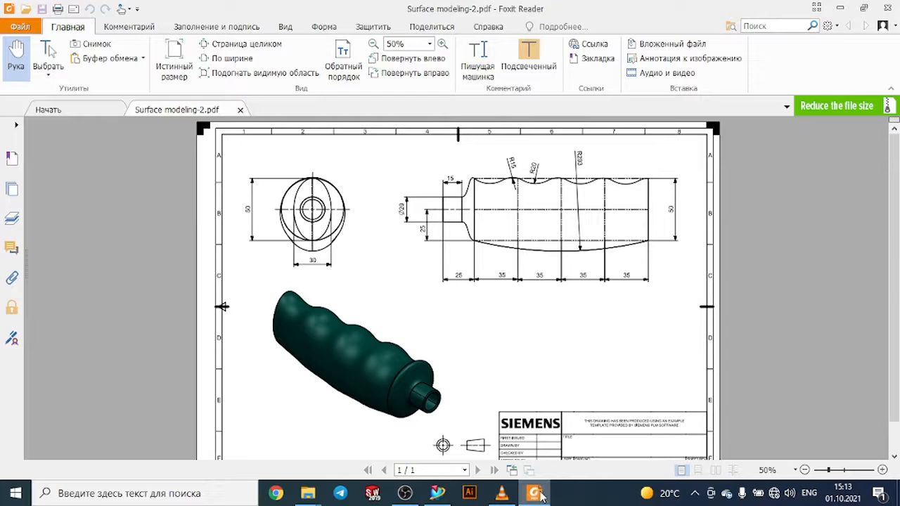
click(539, 494)
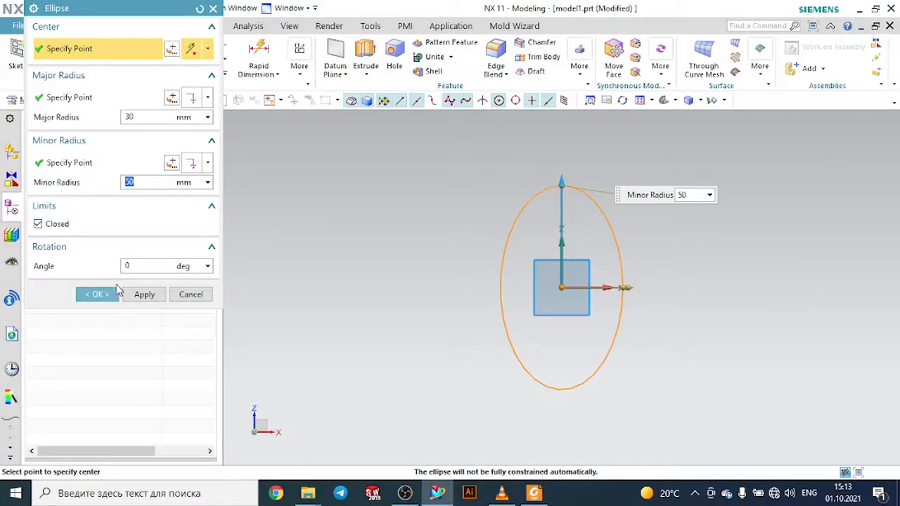
click(117, 292)
mouse_move(589, 372)
middle_down()
mouse_move(729, 309)
mouse_move(667, 331)
mouse_move(679, 335)
middle_up()
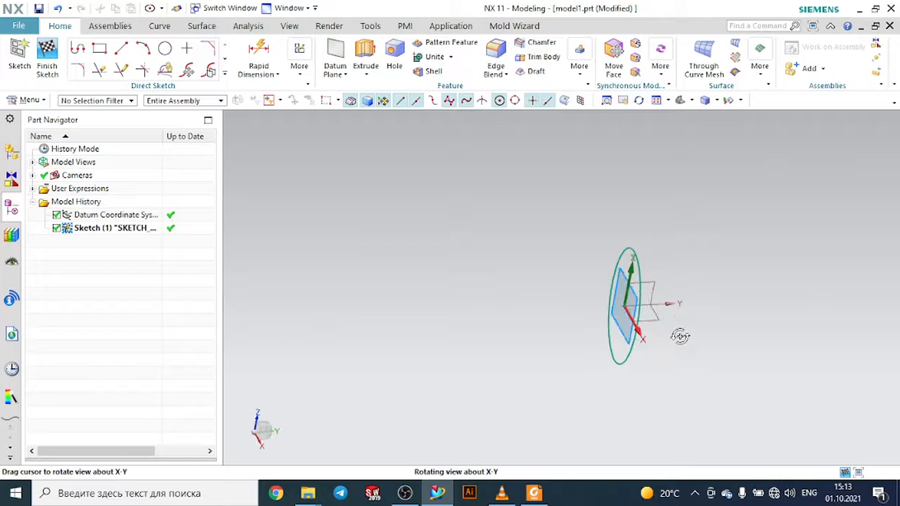
click(49, 56)
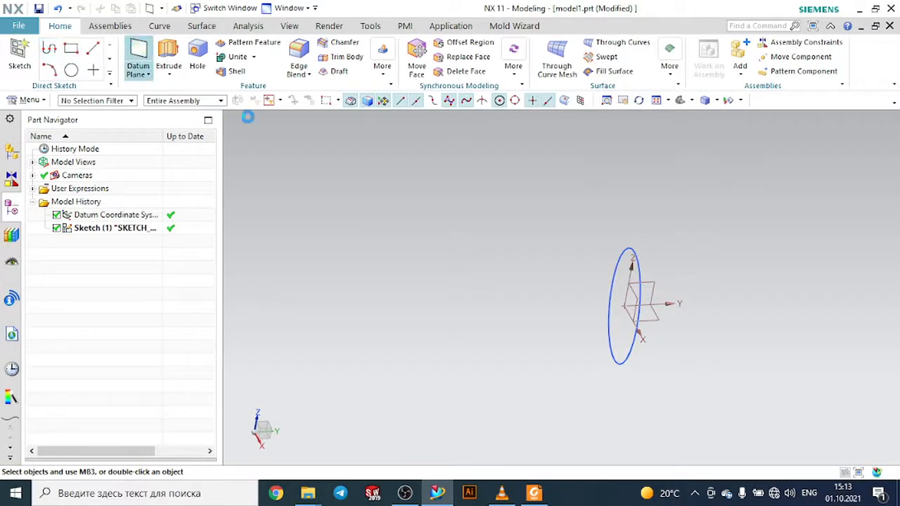
Create an At Distance datum plane offset 140 mm from the XZ plane along the Y axis, following the handle drawing.
scroll(635, 296, up, 1)
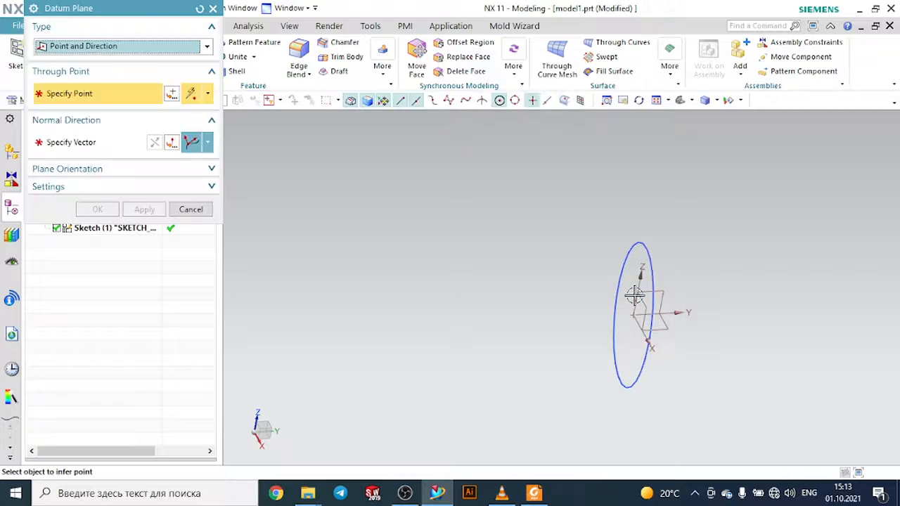
click(148, 49)
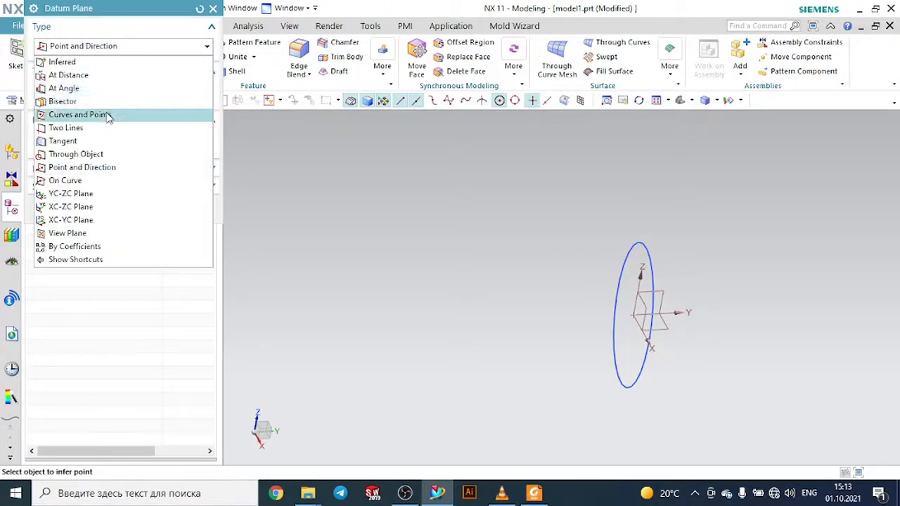
click(91, 76)
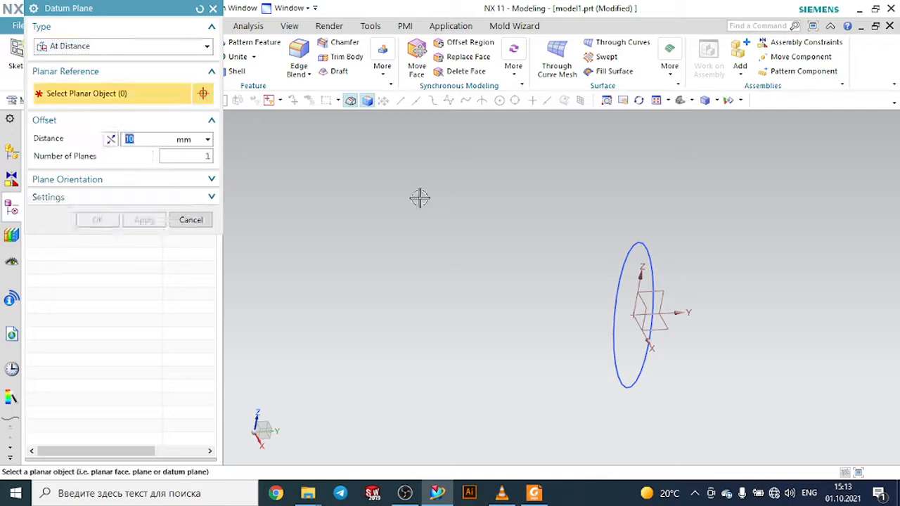
click(644, 306)
drag(628, 321, 759, 318)
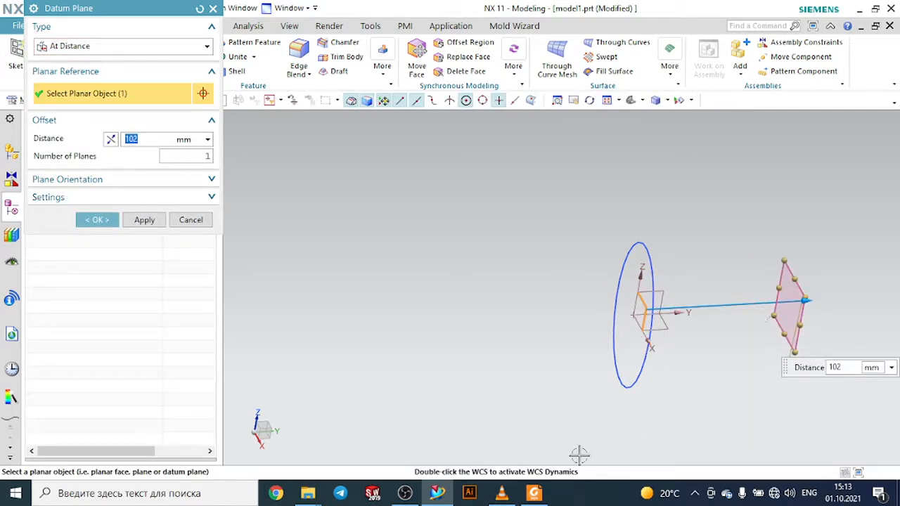
click(535, 493)
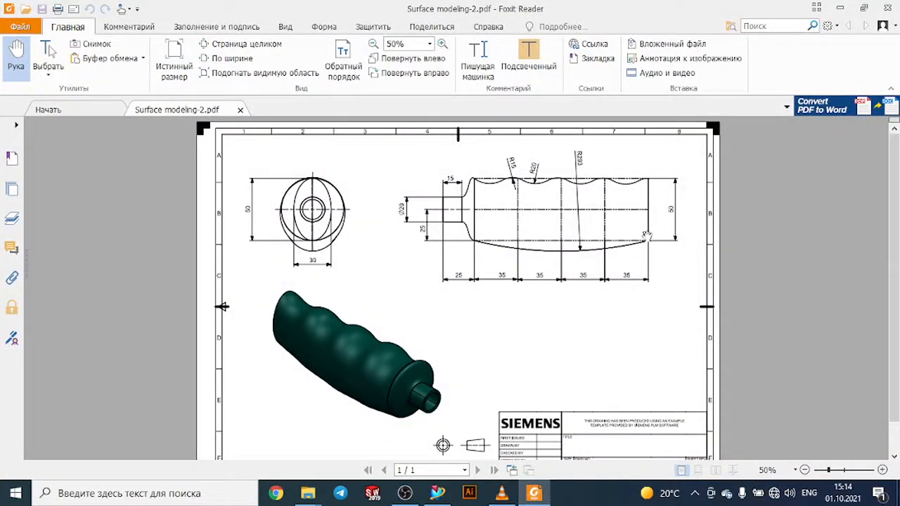
click(437, 492)
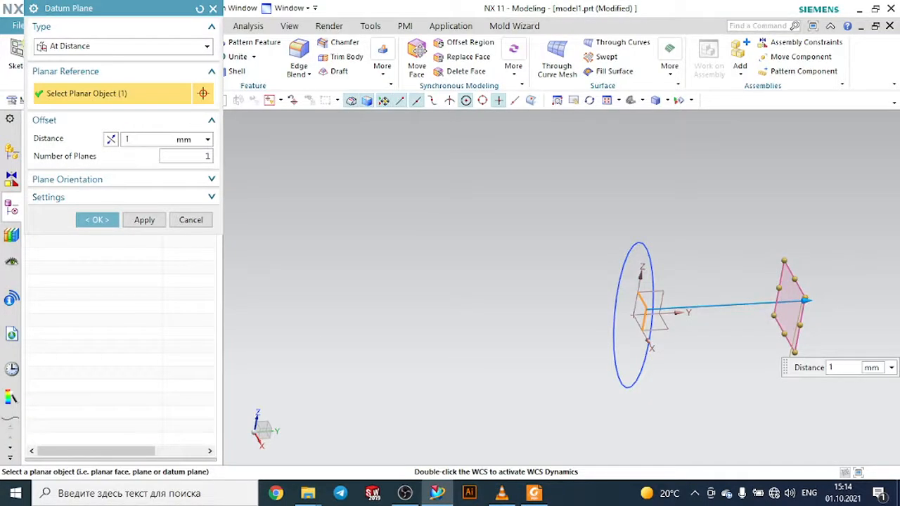
key(Return)
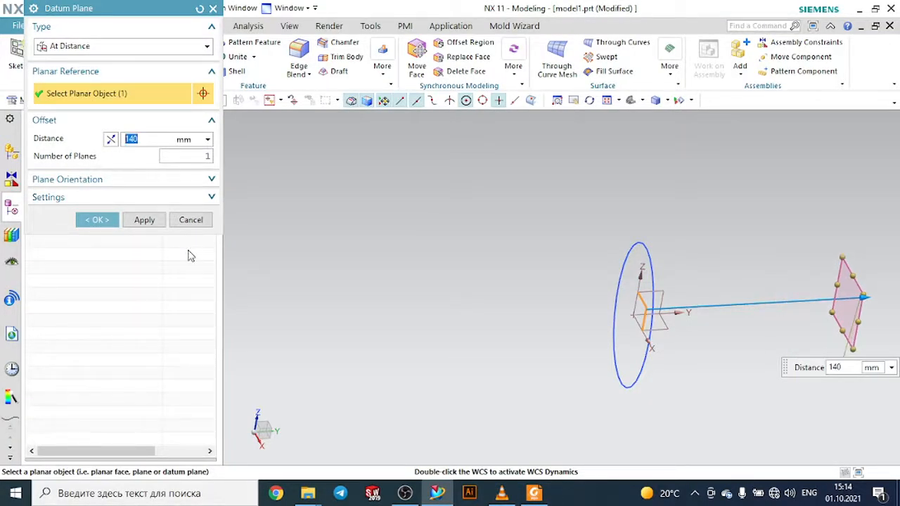
click(99, 220)
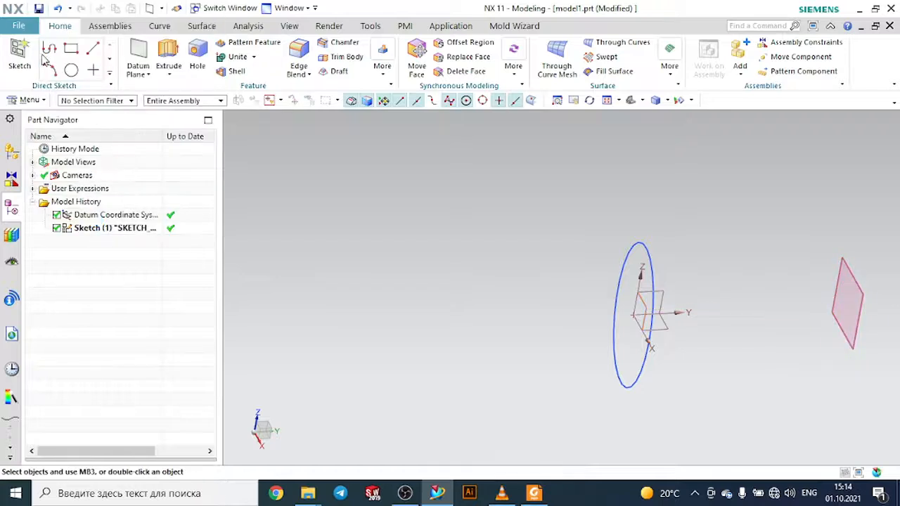
Start a second sketch on the 140 mm offset datum plane.
click(19, 55)
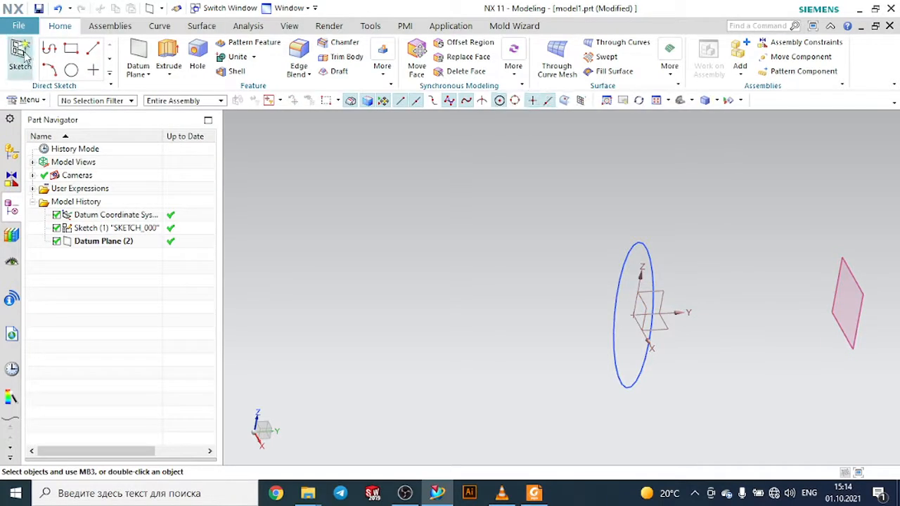
click(854, 294)
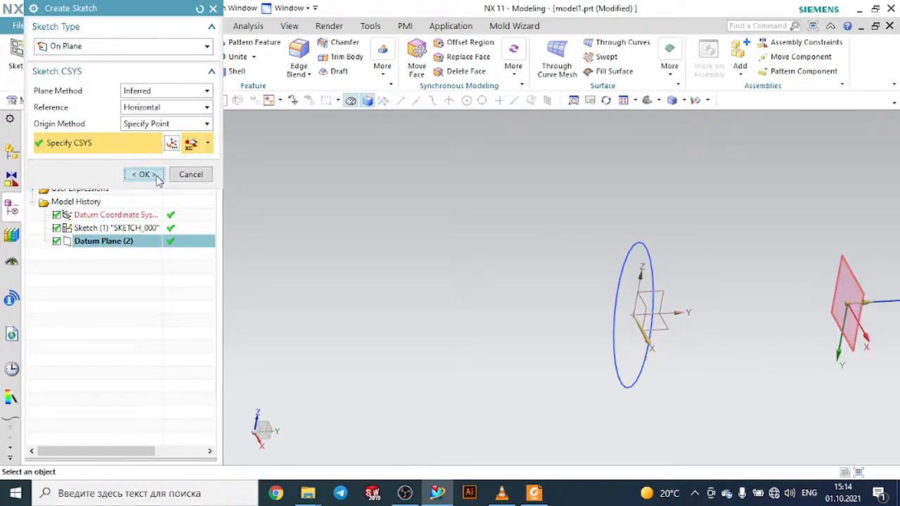
click(156, 179)
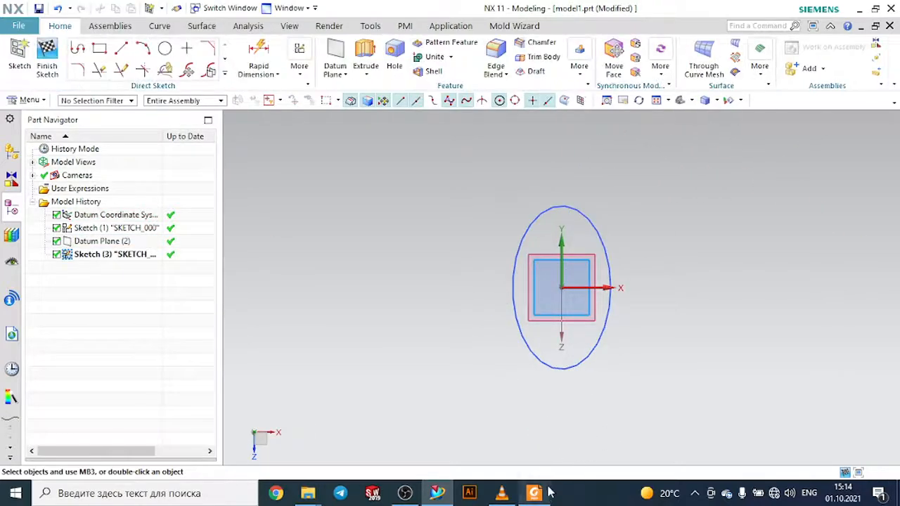
Consult the handle drawing, then sketch a 50 mm diameter circle centred on the origin of the second sketch.
click(548, 494)
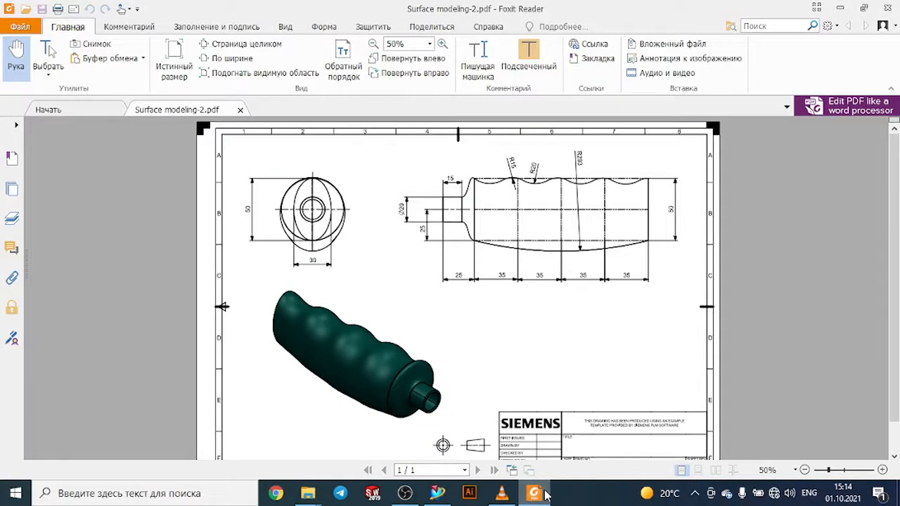
click(545, 494)
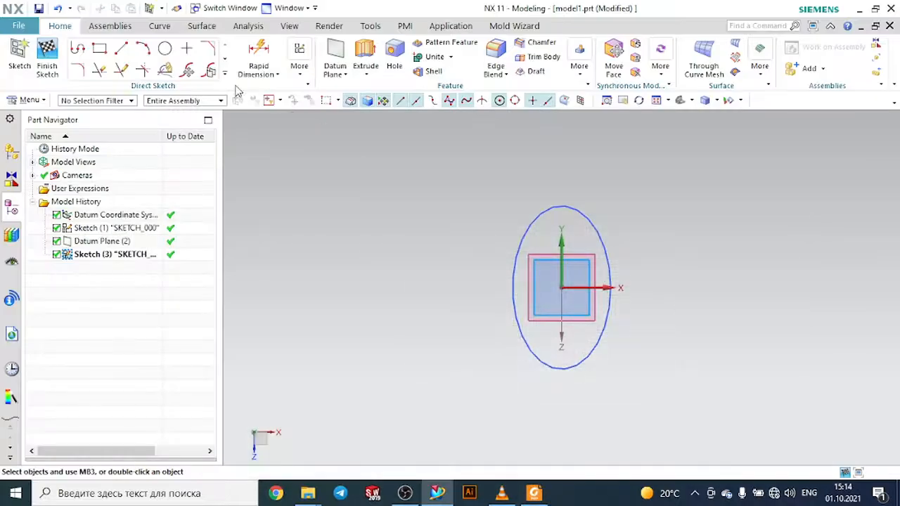
click(158, 51)
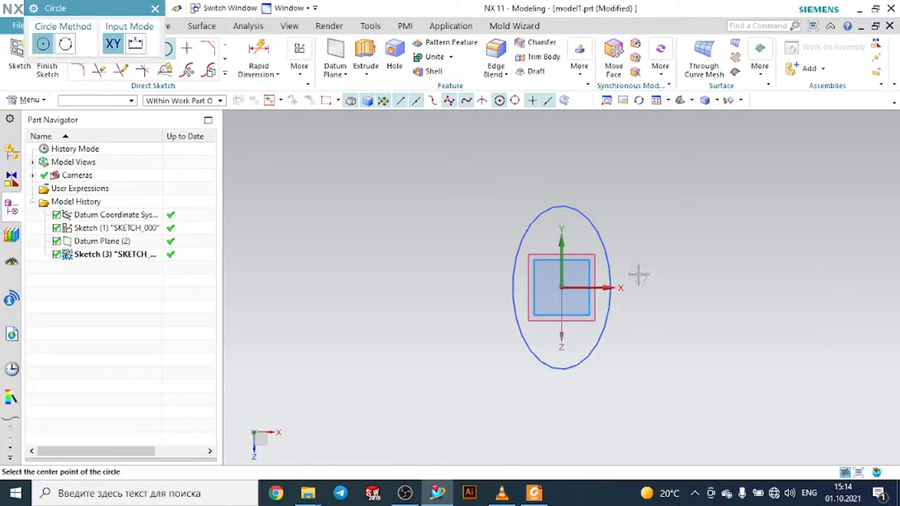
click(562, 287)
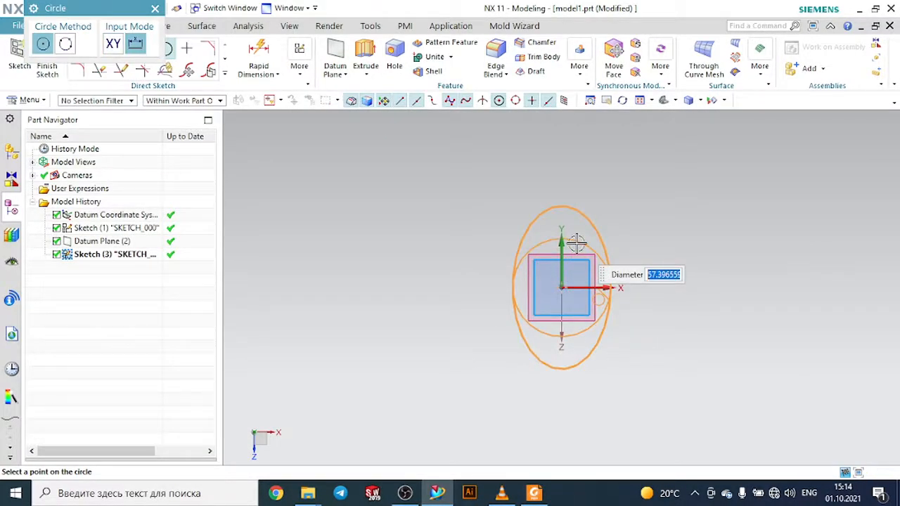
text(50)
key(Return)
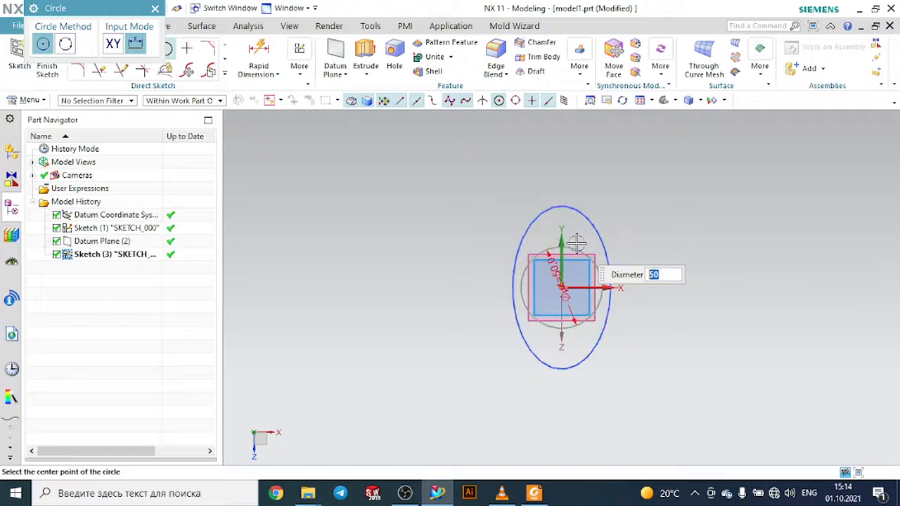
scroll(552, 246, up, 4)
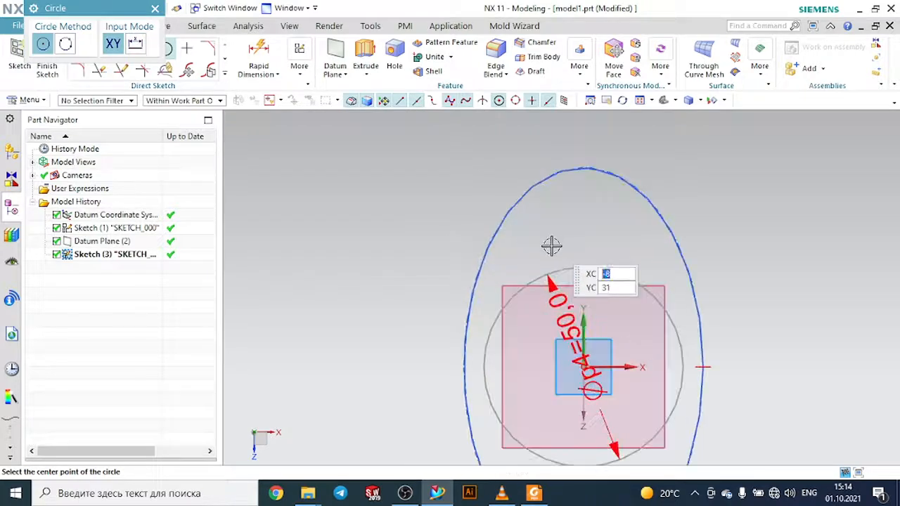
key(Escape)
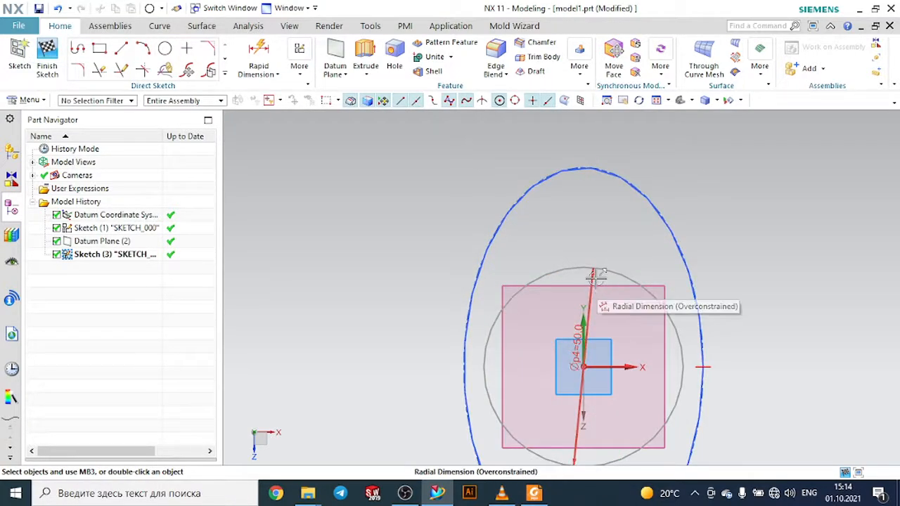
Check the circle's diameter dimension against the 50 mm height in the handle drawing.
click(594, 278)
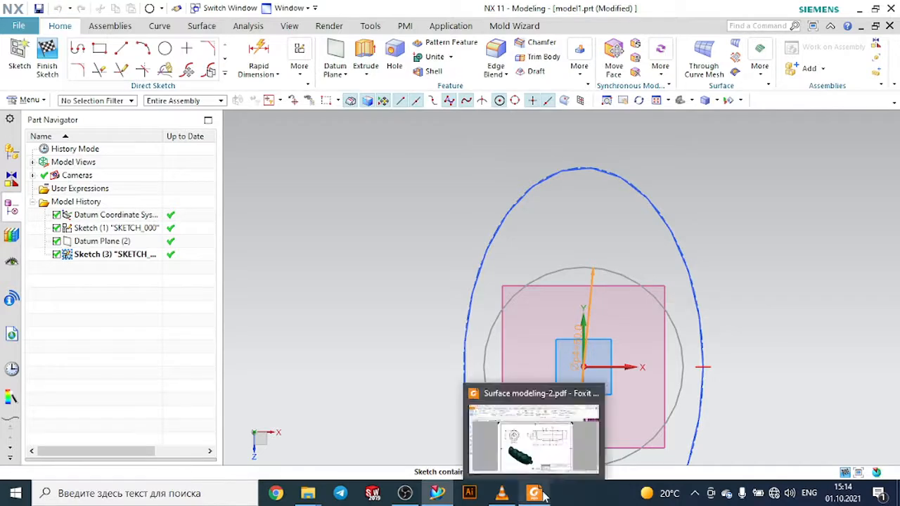
click(536, 494)
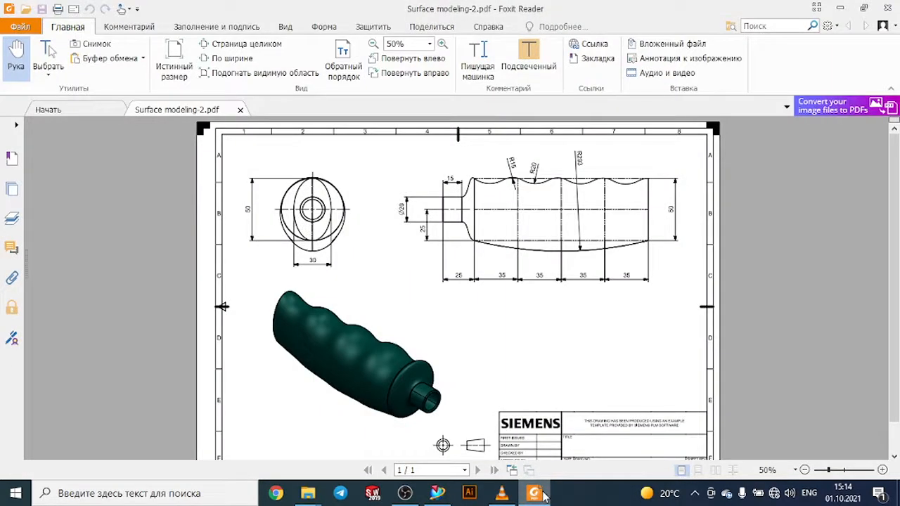
click(536, 494)
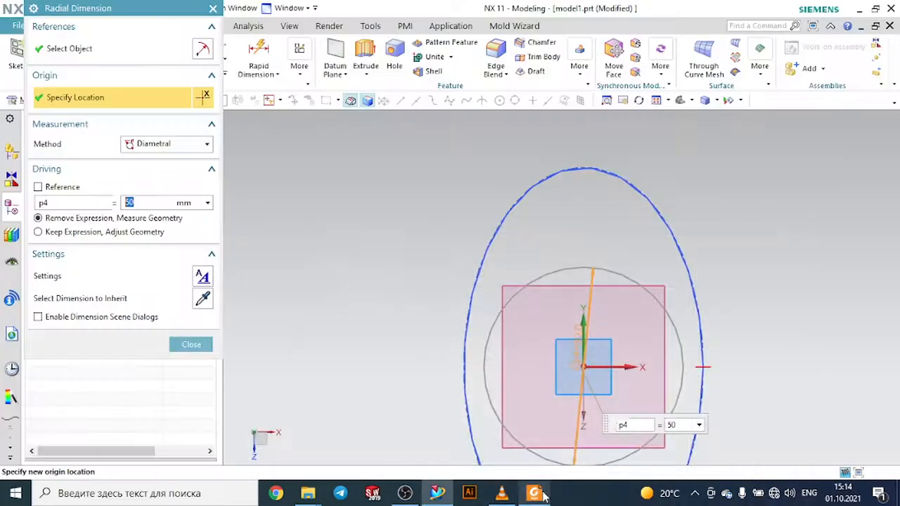
scroll(537, 271, down, 1)
scroll(604, 309, up, 1)
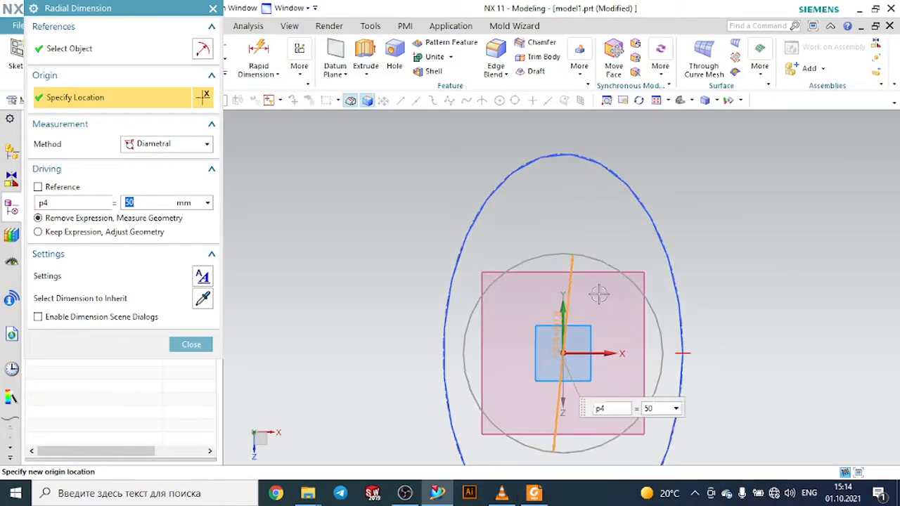
key(Escape)
scroll(598, 281, down, 1)
scroll(605, 316, up, 1)
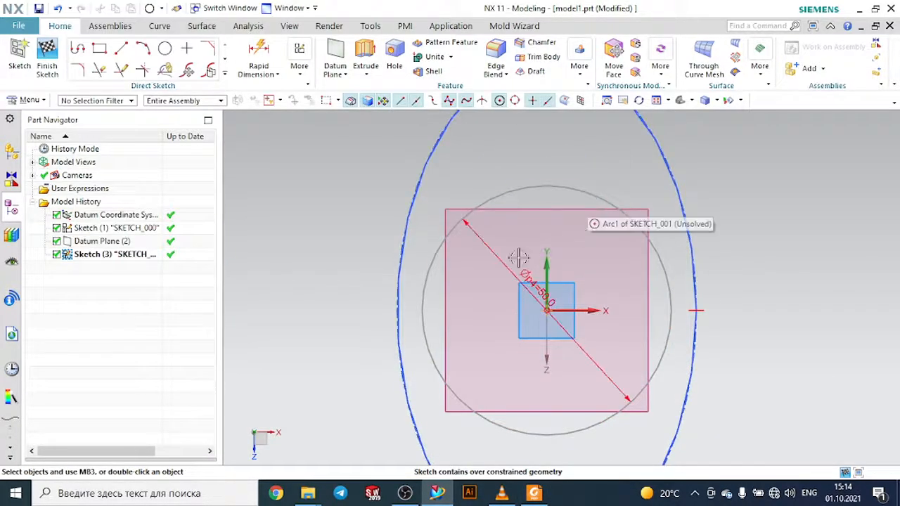
Finish the second sketch, reopen it for editing, and delete the over-constrained circle.
click(47, 56)
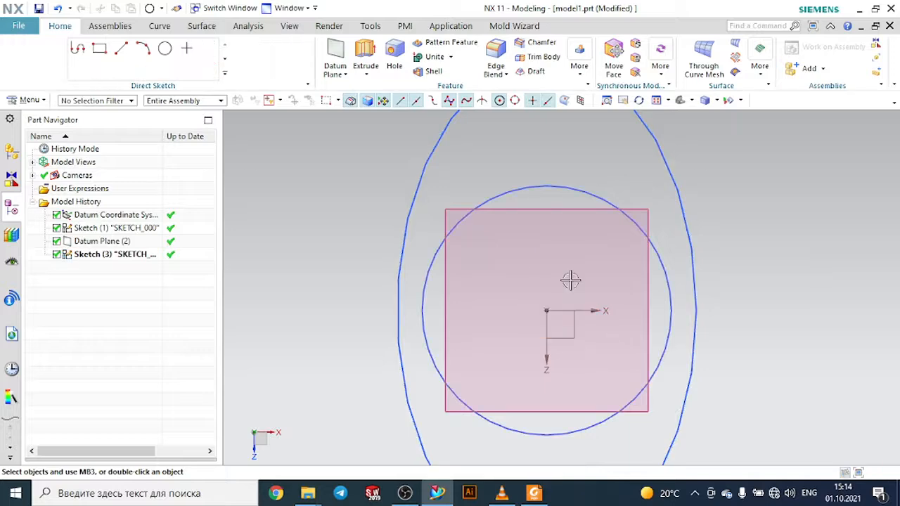
click(541, 187)
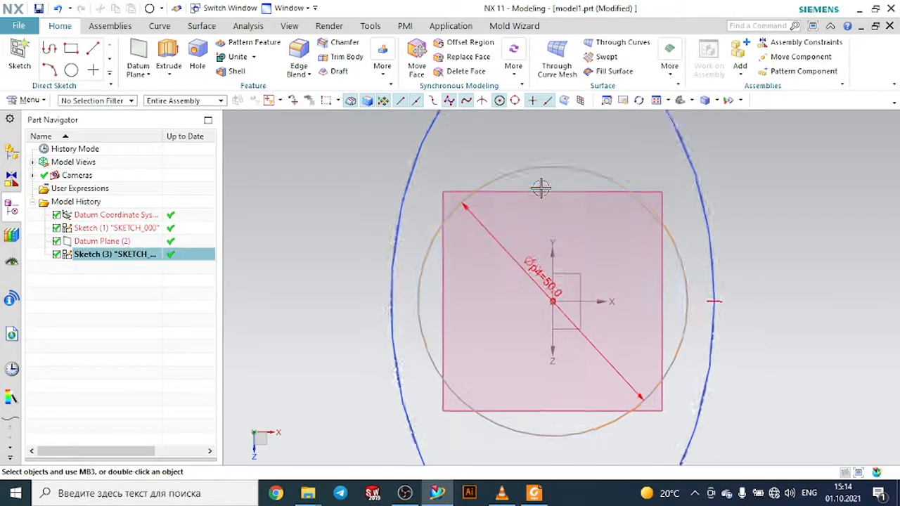
double_click(540, 188)
click(451, 275)
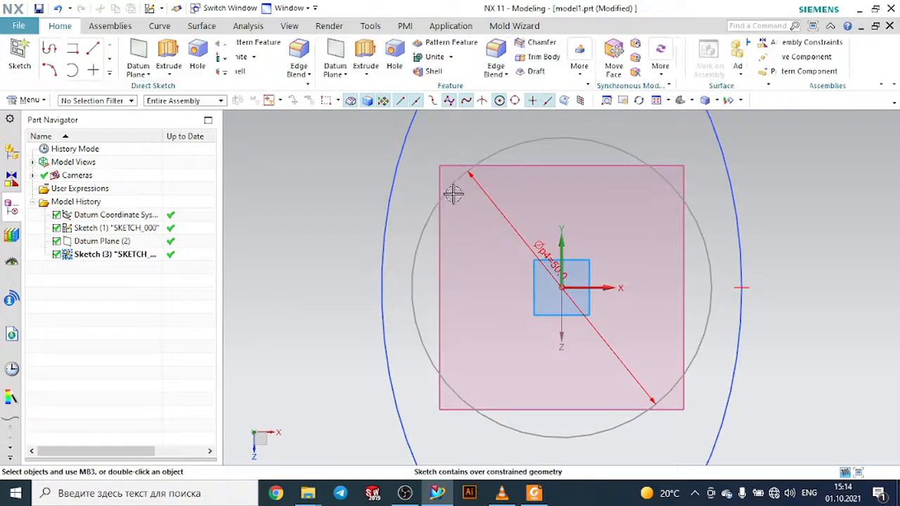
key(Delete)
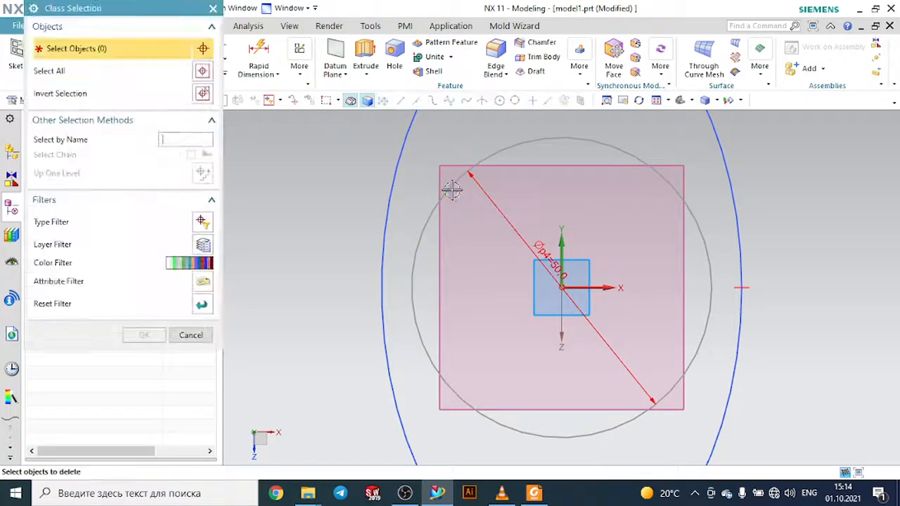
key(Escape)
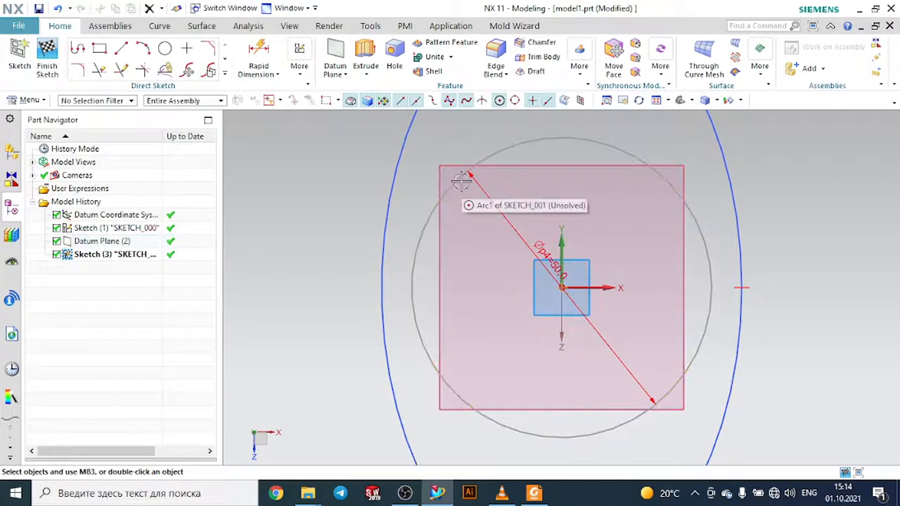
click(492, 152)
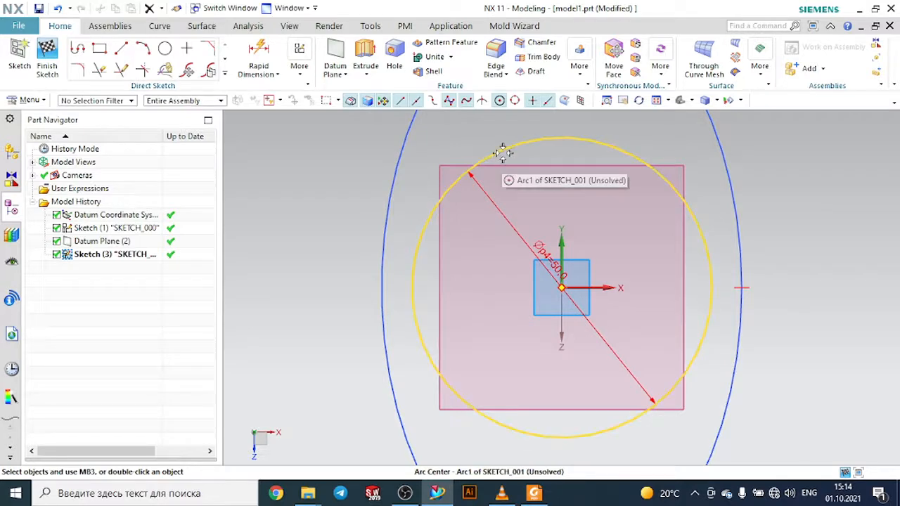
click(503, 151)
key(Delete)
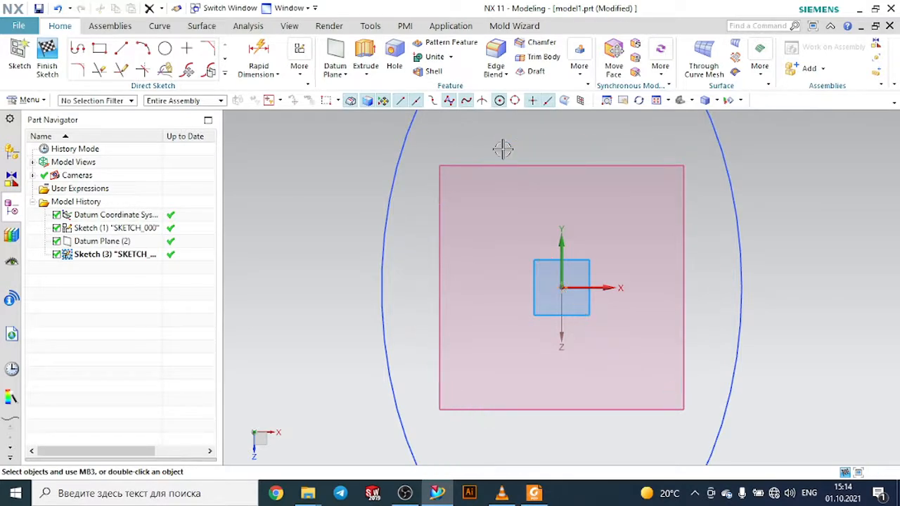
Sketch a new 50 mm diameter circle centred on the origin and finish the sketch.
click(165, 48)
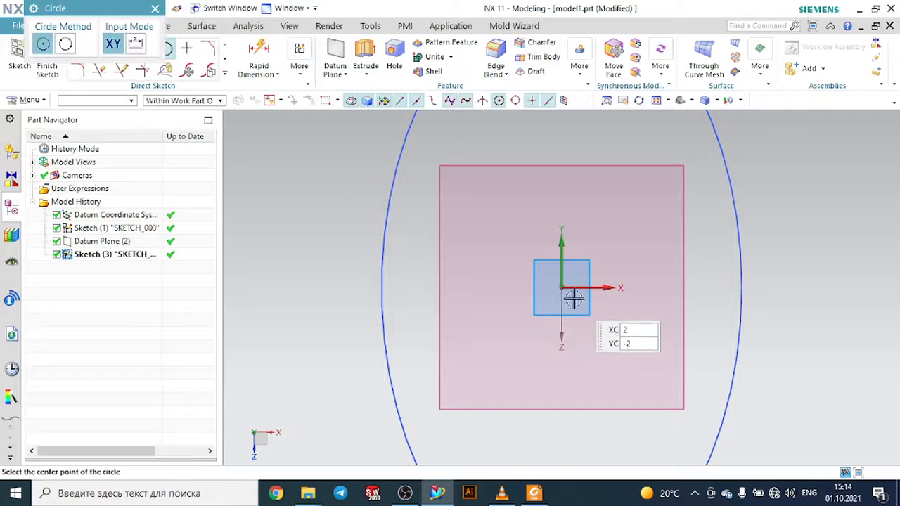
click(560, 287)
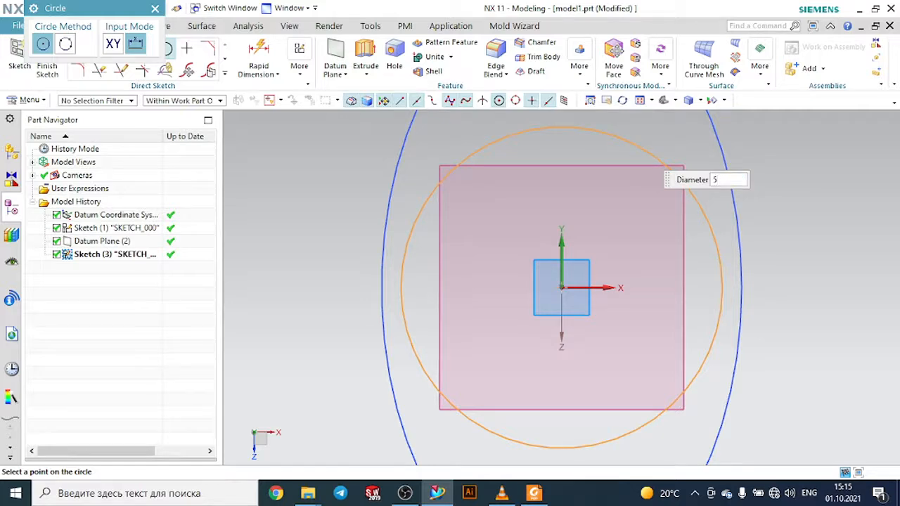
text(50)
key(Return)
key(Escape)
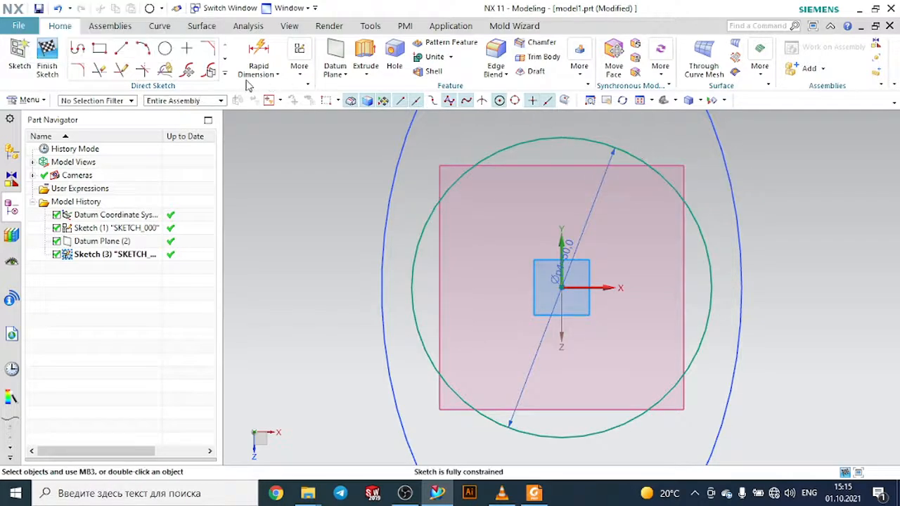
click(47, 55)
Reopen the first sketch containing the ellipse for editing.
mouse_move(659, 195)
middle_down()
mouse_move(601, 203)
mouse_move(640, 198)
middle_up()
double_click(691, 145)
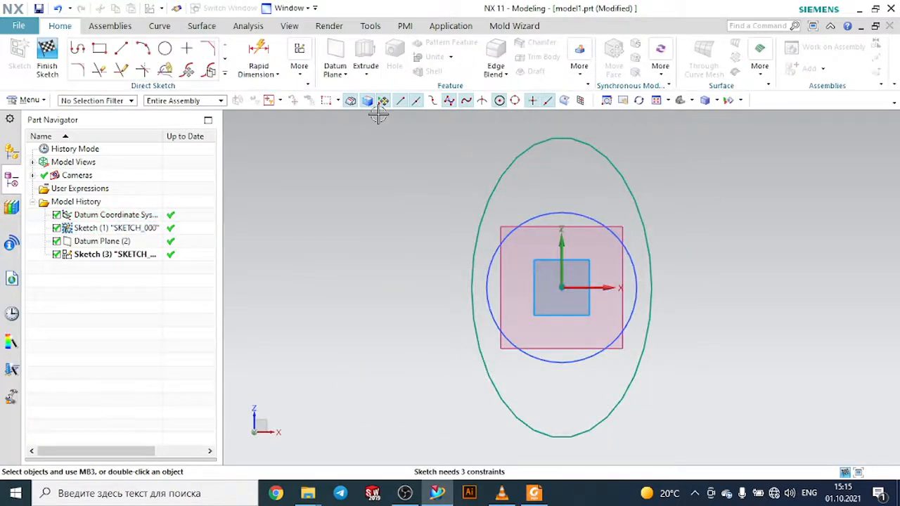
click(259, 55)
click(563, 287)
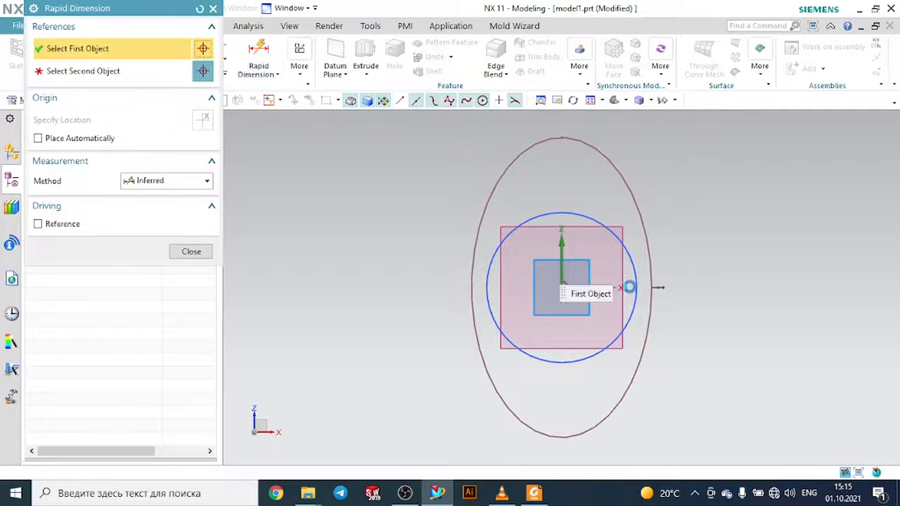
click(650, 286)
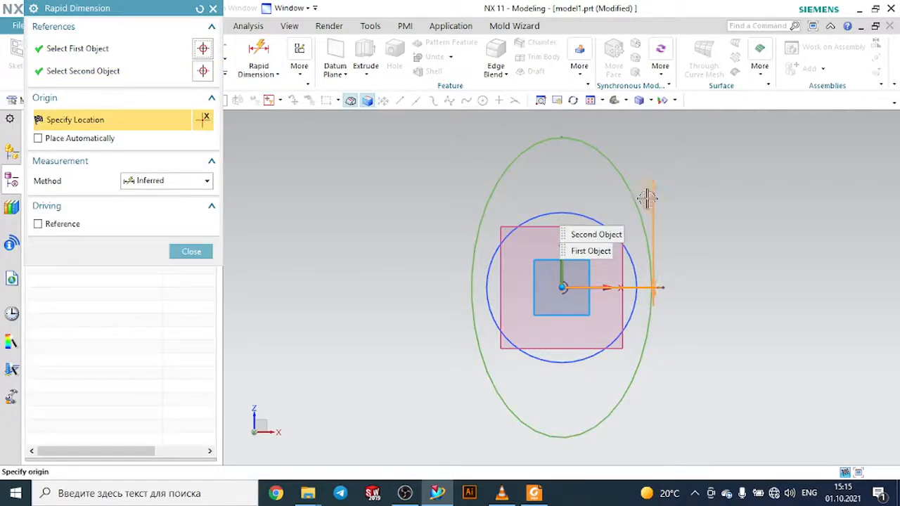
key(Escape)
click(258, 55)
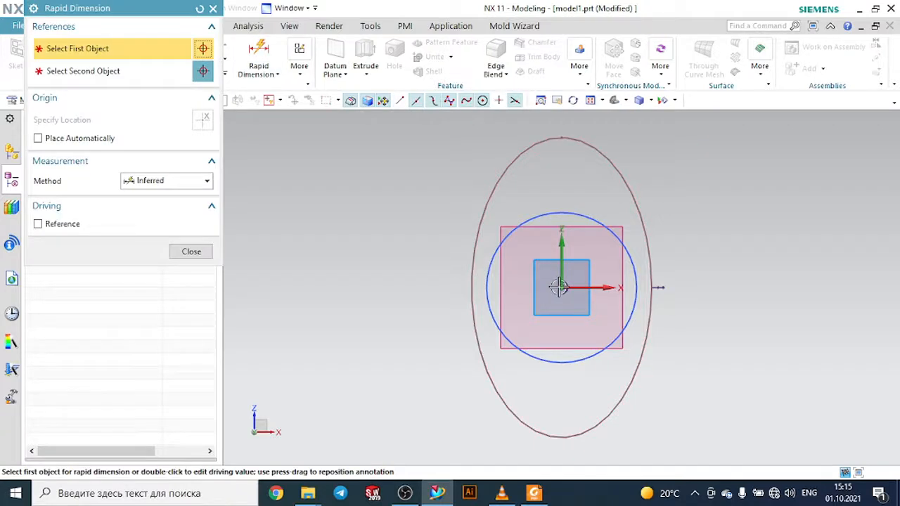
key(Escape)
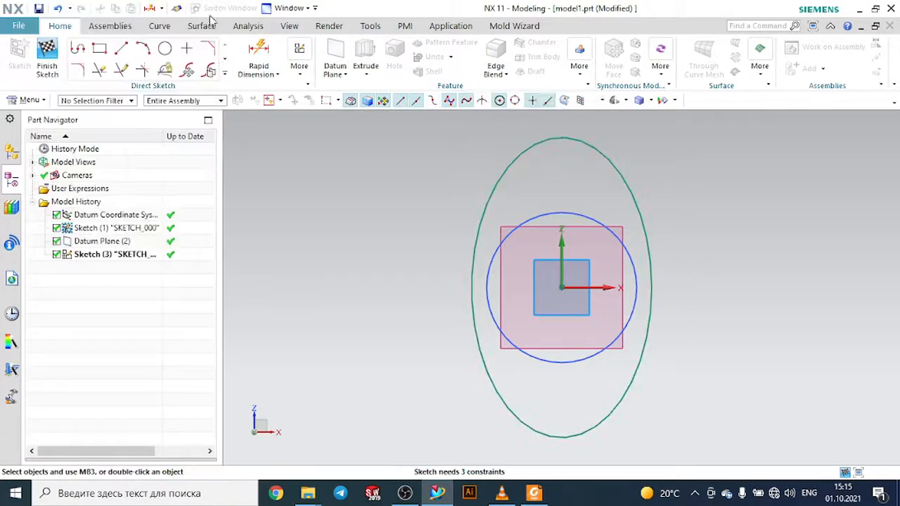
Dimension the ellipse horizontally from the sketch origin to its side point as 15 mm and finish the sketch.
key(d)
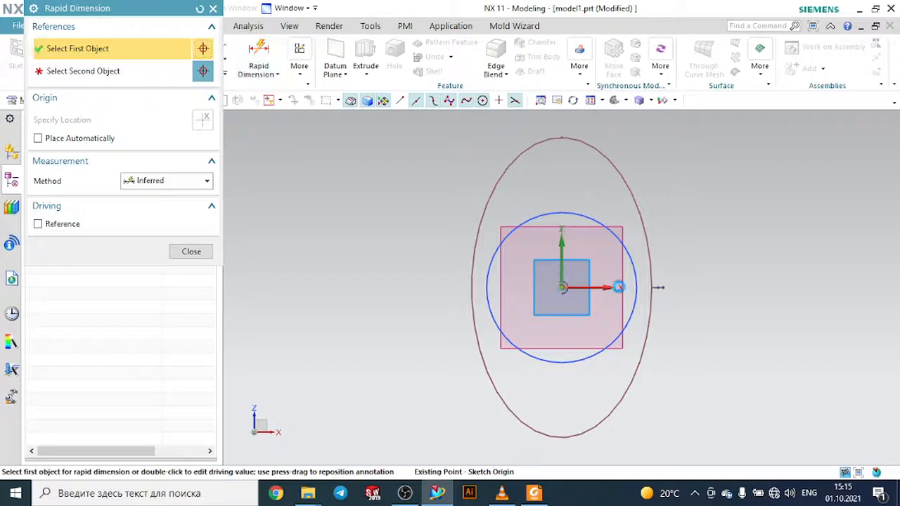
click(563, 288)
click(654, 287)
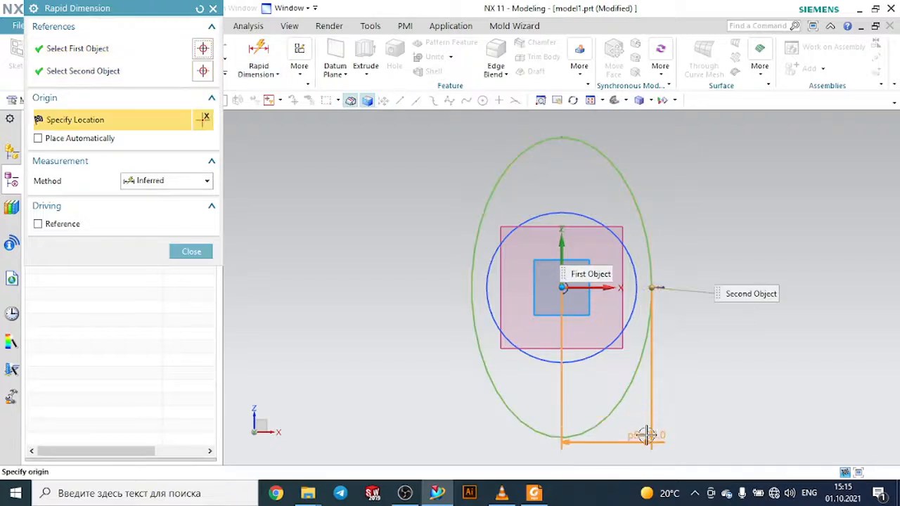
click(648, 433)
text(15)
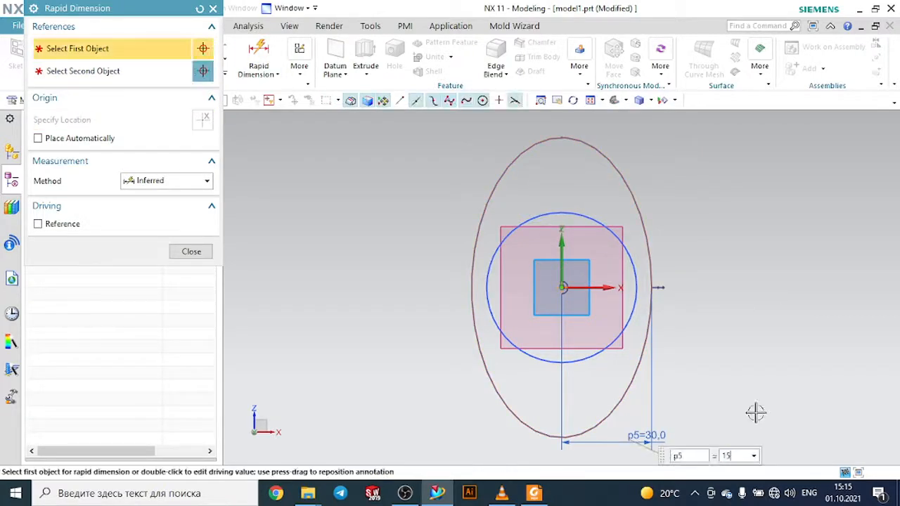
key(Return)
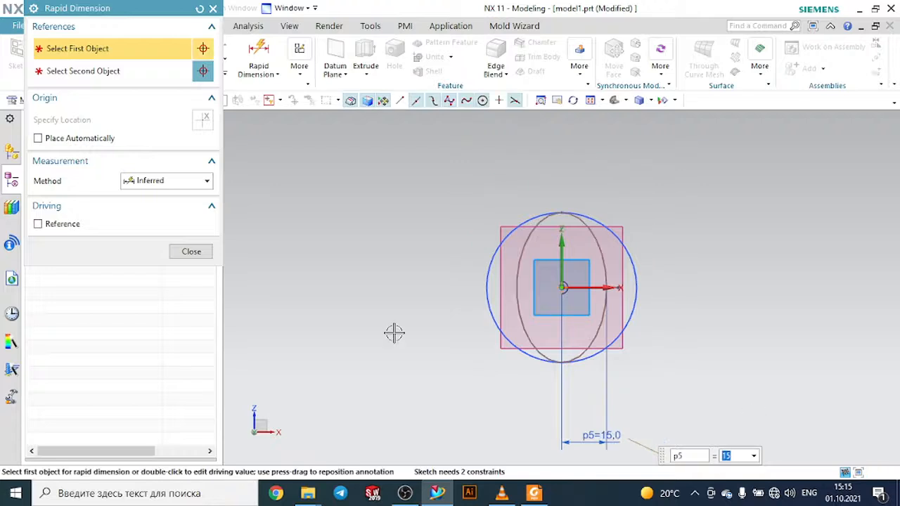
click(205, 255)
click(45, 56)
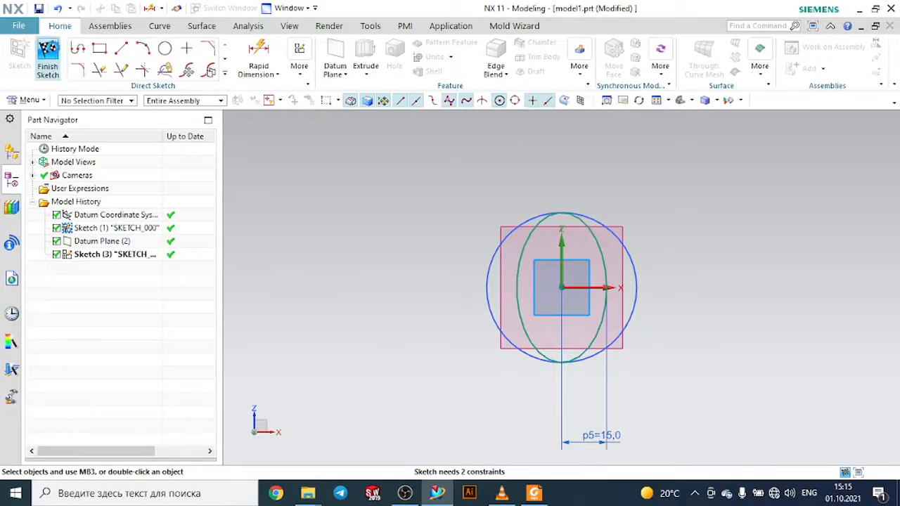
Hide the offset datum plane that carries the circle sketch.
middle_drag(628, 223, 709, 225)
scroll(409, 274, up, 3)
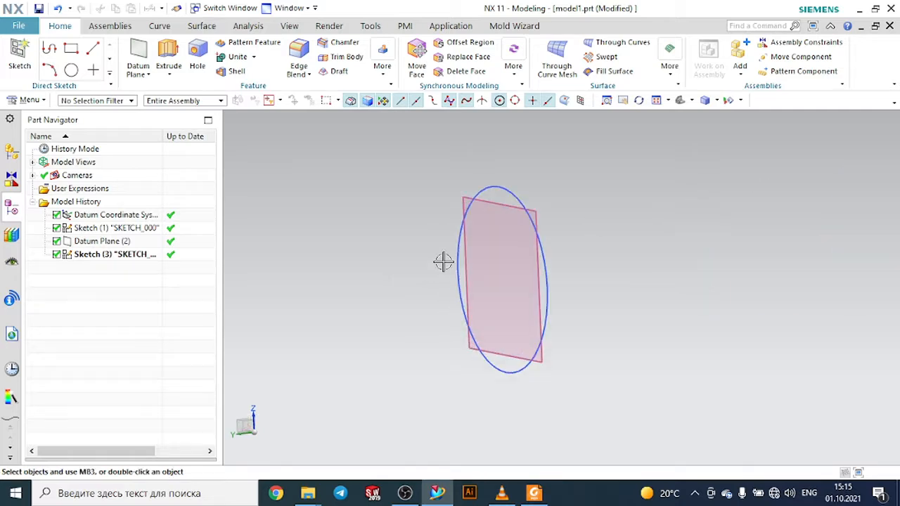
click(507, 205)
click(595, 183)
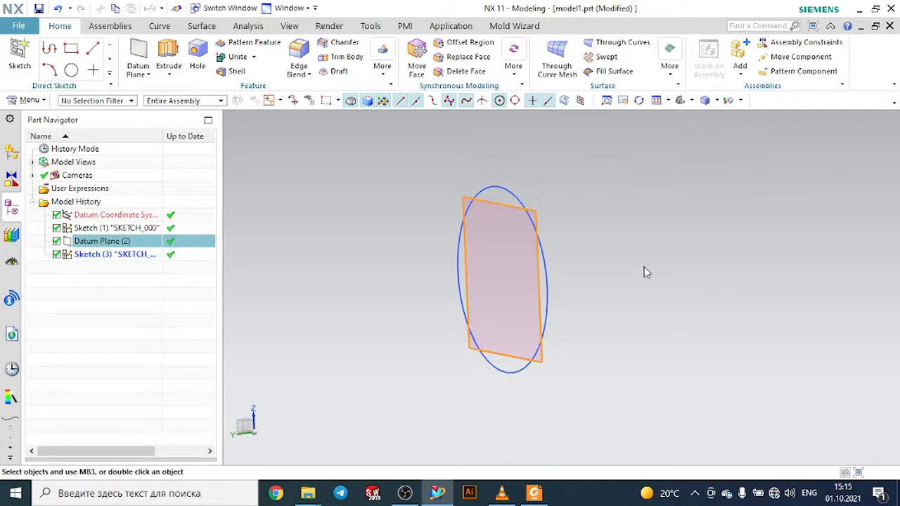
scroll(645, 266, down, 3)
mouse_move(696, 283)
middle_down()
mouse_move(671, 279)
mouse_move(687, 284)
mouse_move(667, 308)
middle_up()
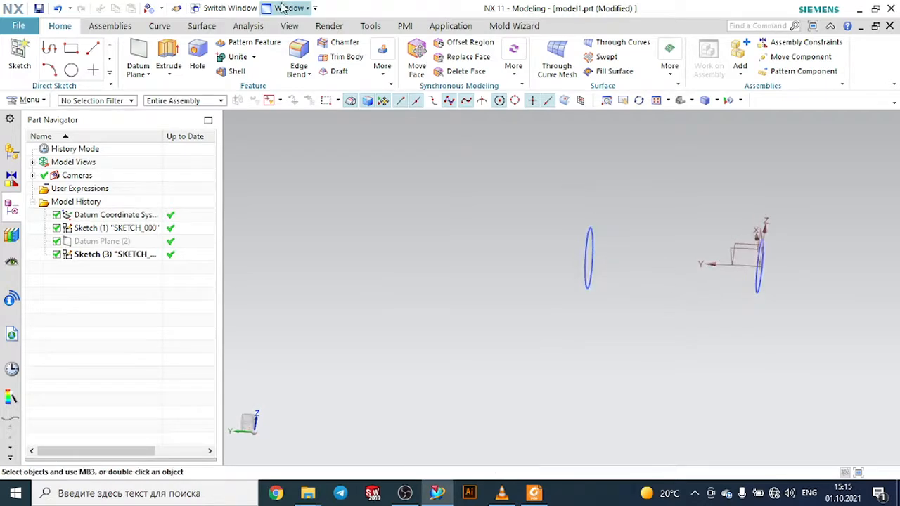
Start a new sketch on the YZ datum plane, perpendicular to the ellipse and circle sketches.
click(92, 47)
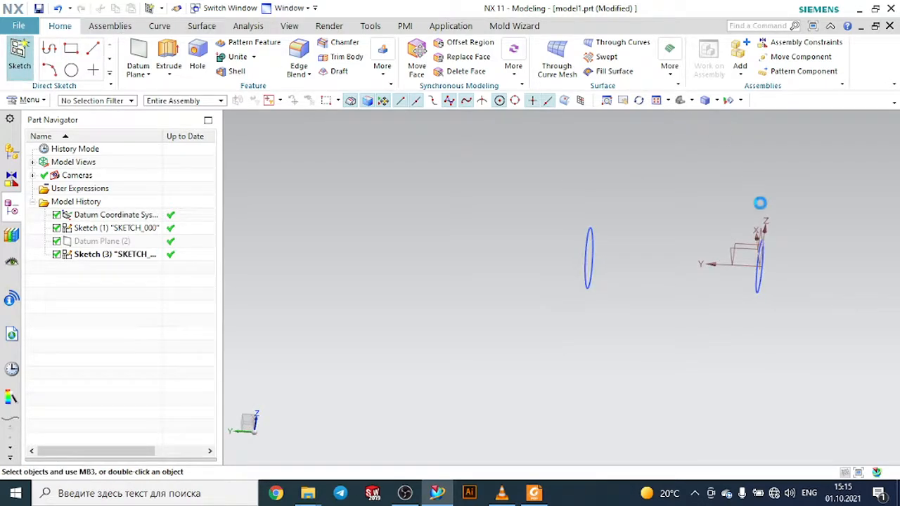
click(744, 242)
click(144, 174)
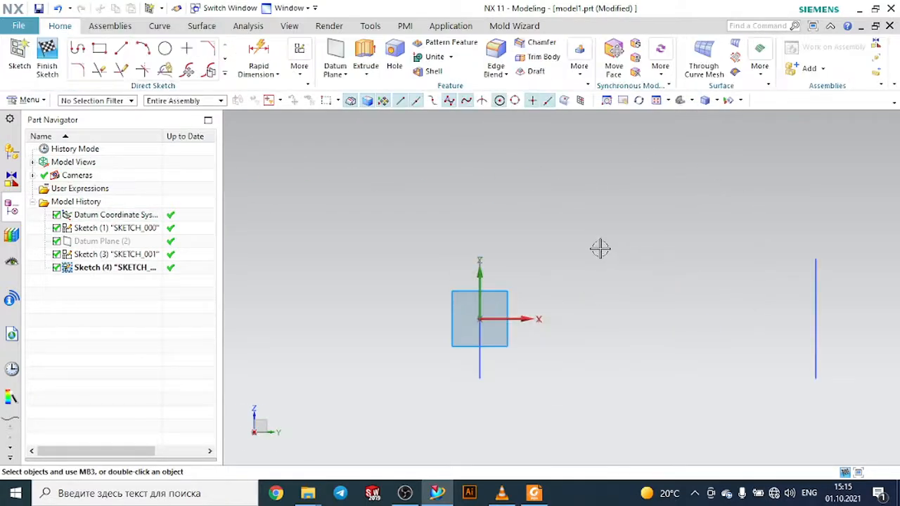
Draw two 140 mm horizontal lines between the ellipse and the circle, one along their upper points and one along their lower points.
click(163, 26)
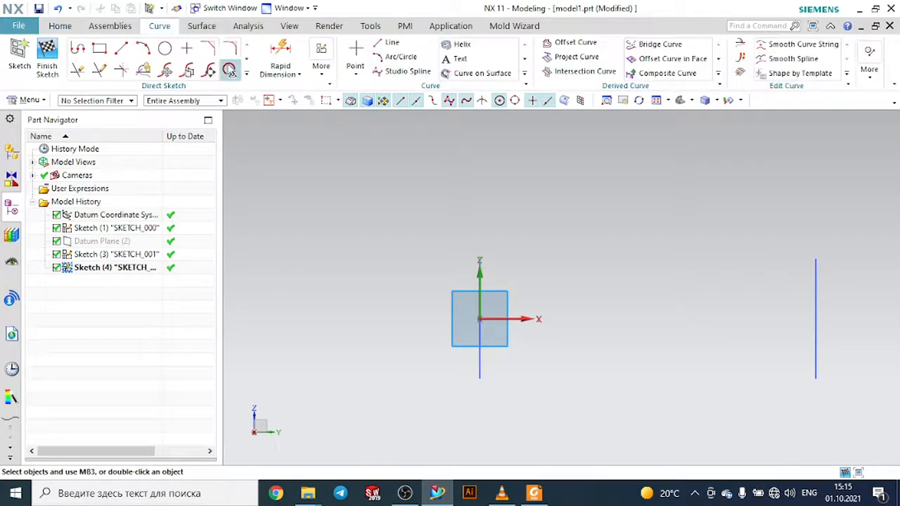
click(121, 49)
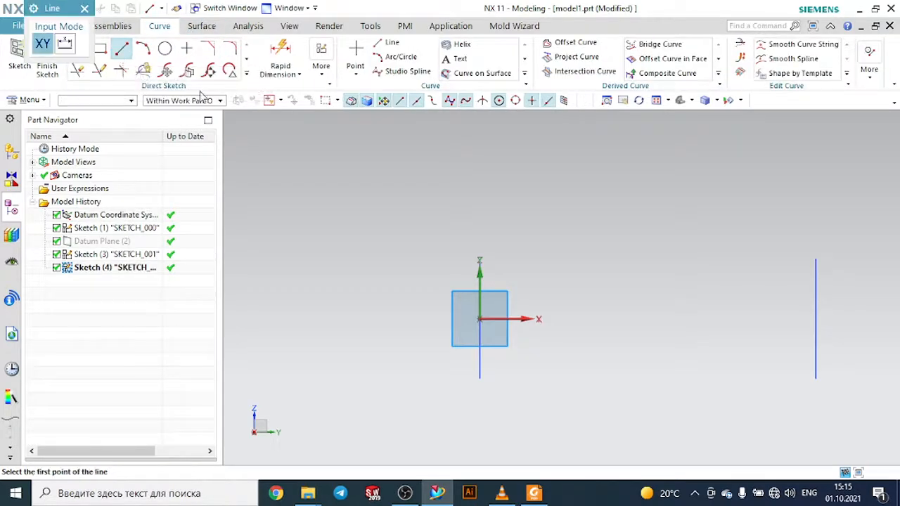
middle_drag(497, 201, 536, 226)
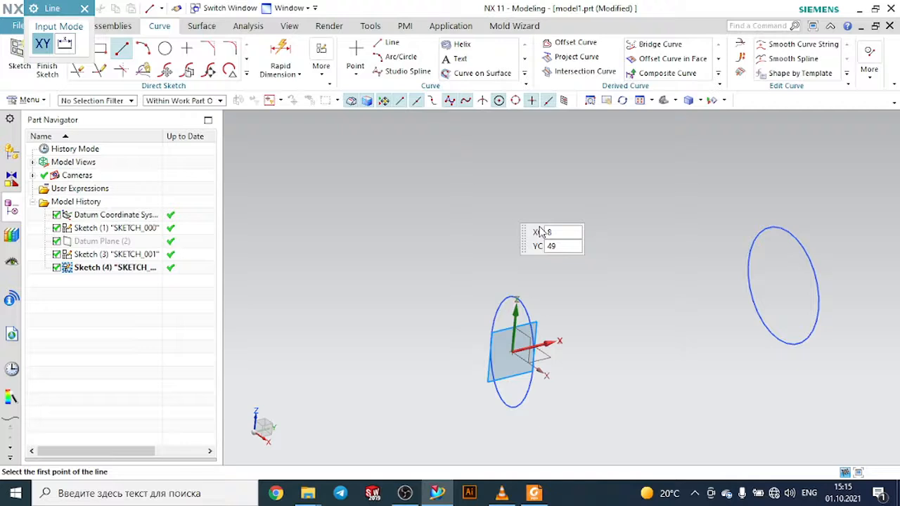
click(518, 298)
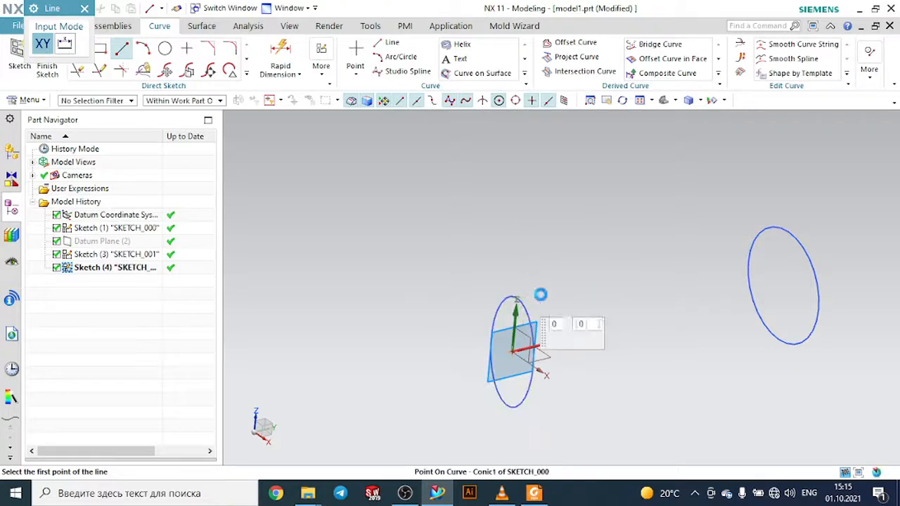
click(785, 230)
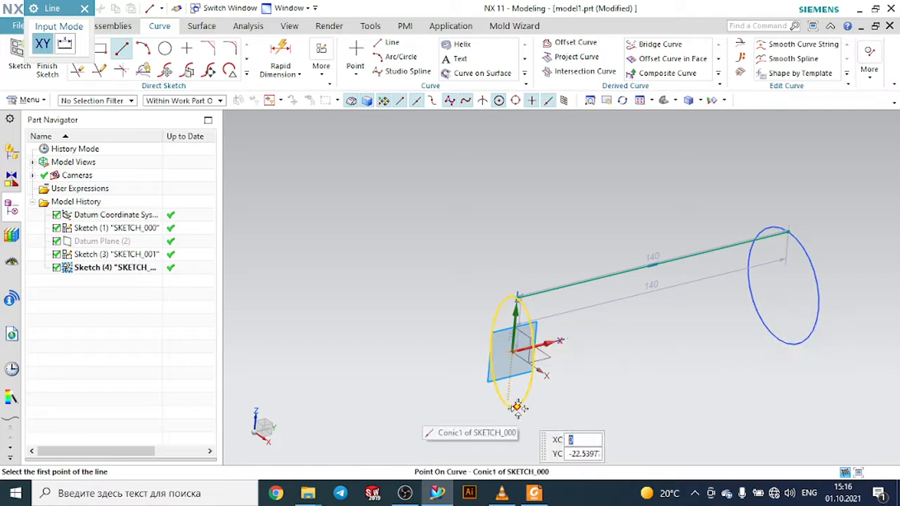
click(512, 408)
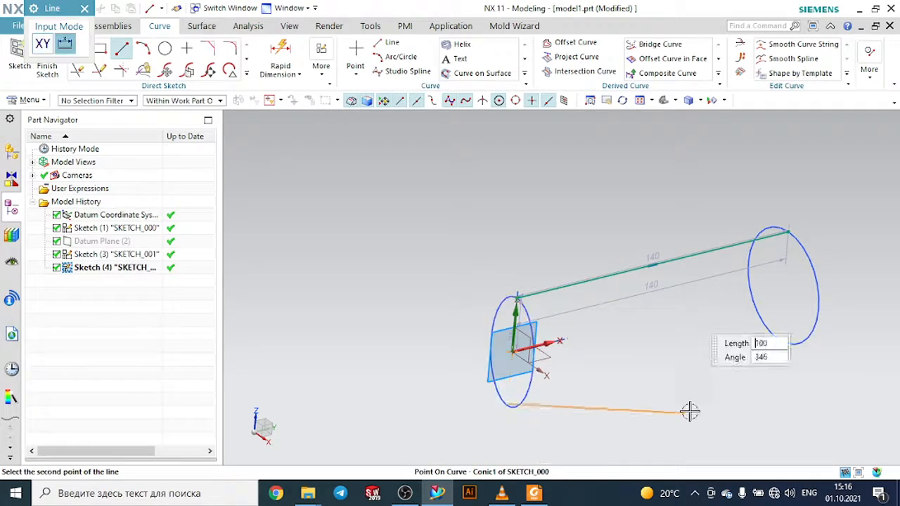
click(795, 349)
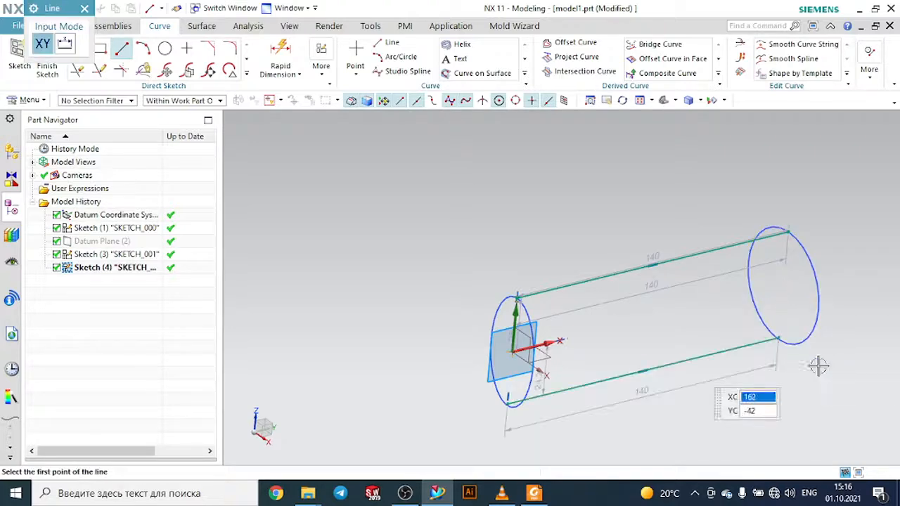
key(Escape)
Convert the upper and lower 140 mm lines to reference geometry and finish the sketch.
click(668, 100)
click(674, 116)
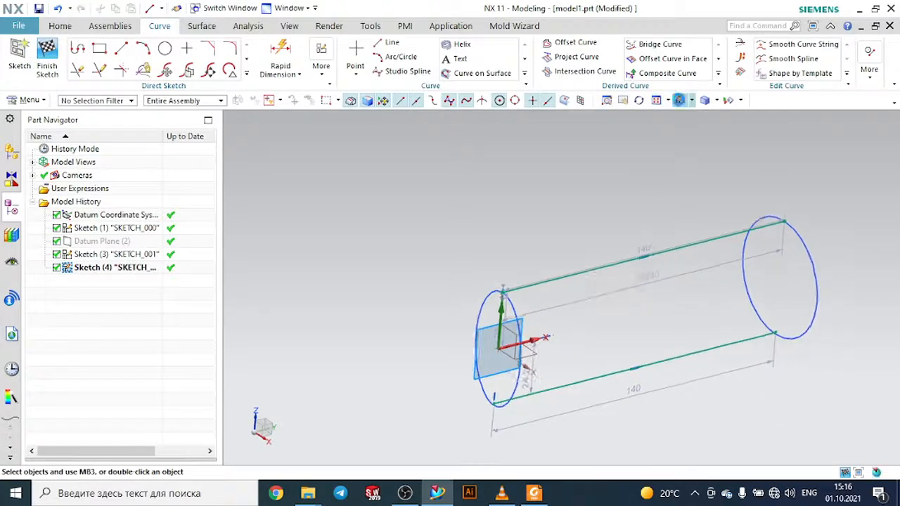
mouse_move(830, 214)
middle_down()
mouse_move(783, 224)
mouse_move(802, 201)
middle_up()
click(427, 200)
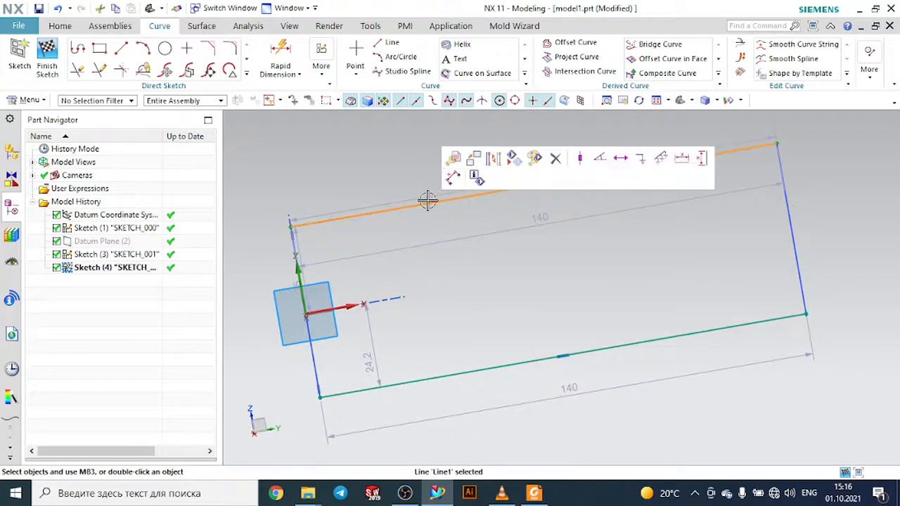
click(514, 157)
click(481, 365)
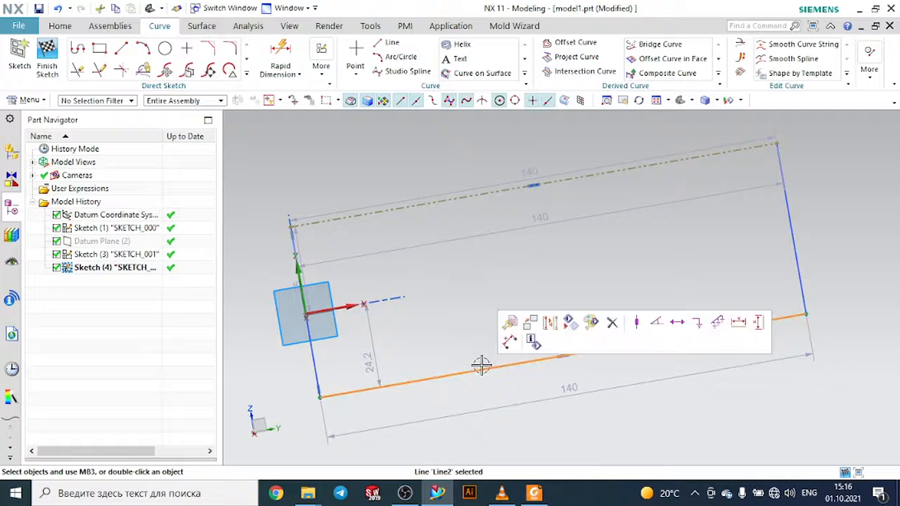
click(551, 323)
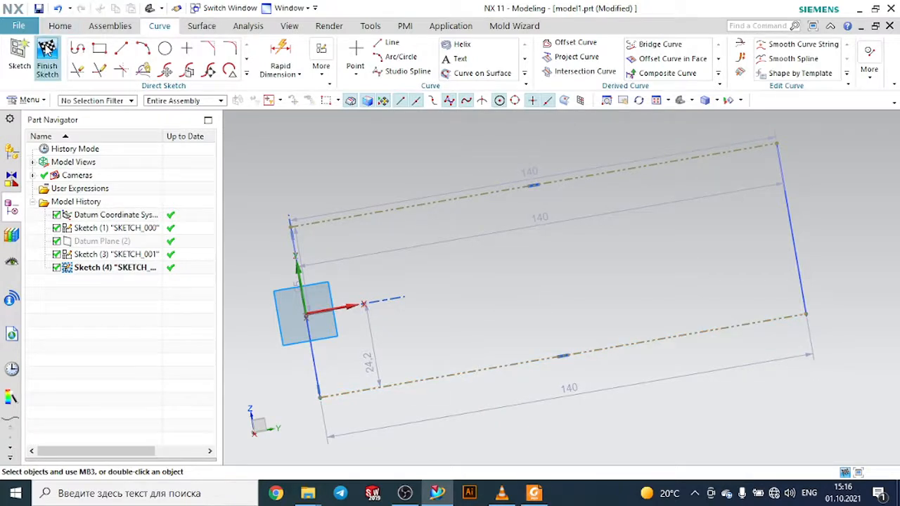
click(47, 50)
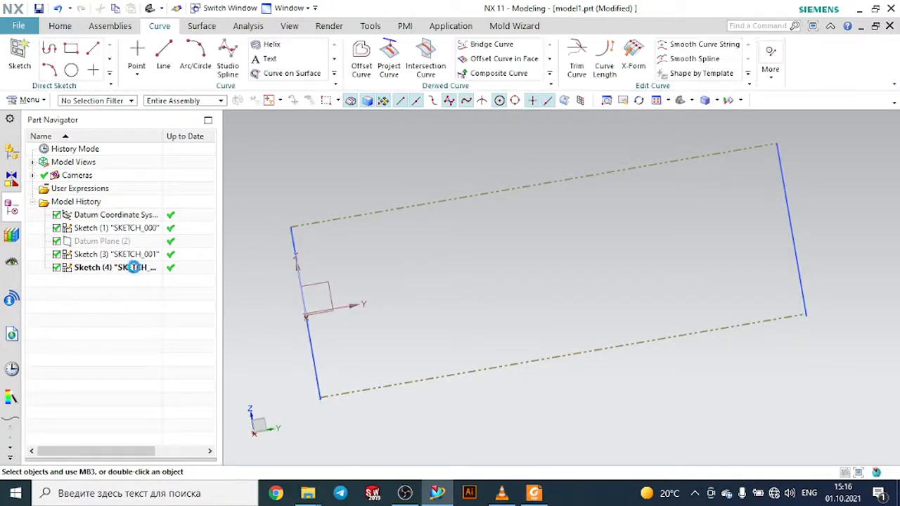
Reopen the reference-line sketch and draw three vertical lines, about 65, 63 and 61 mm long, across both reference lines.
double_click(133, 267)
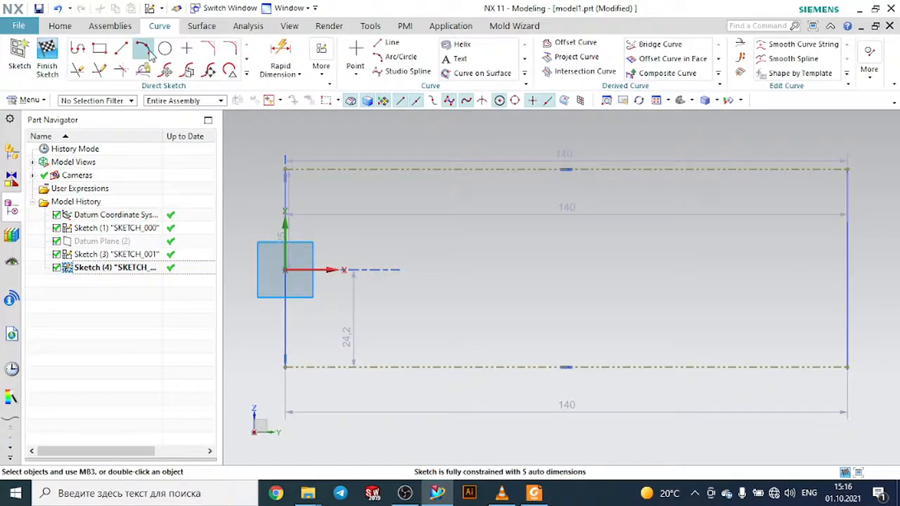
click(121, 48)
click(393, 135)
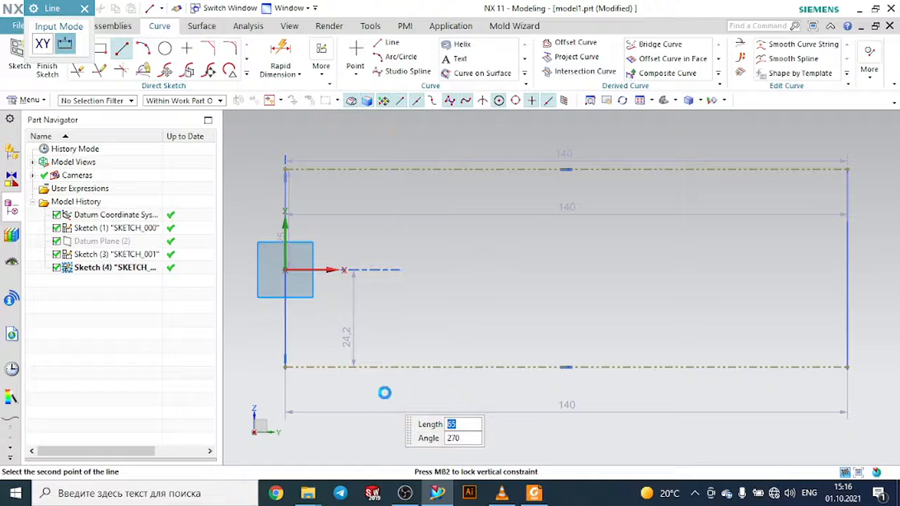
click(393, 394)
click(536, 135)
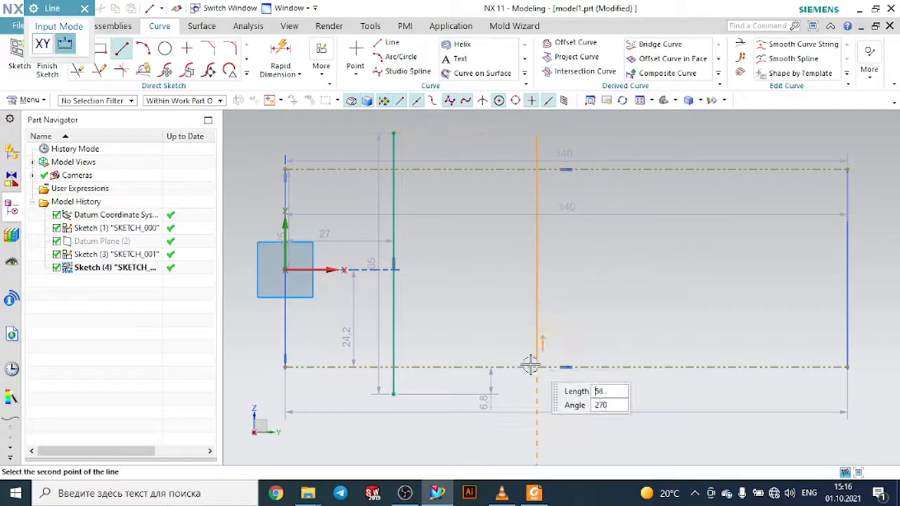
click(533, 386)
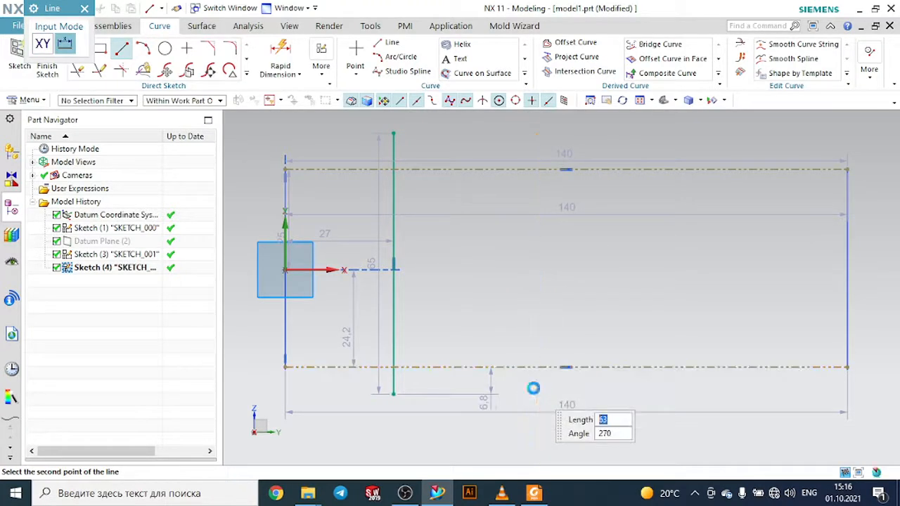
click(672, 133)
click(676, 368)
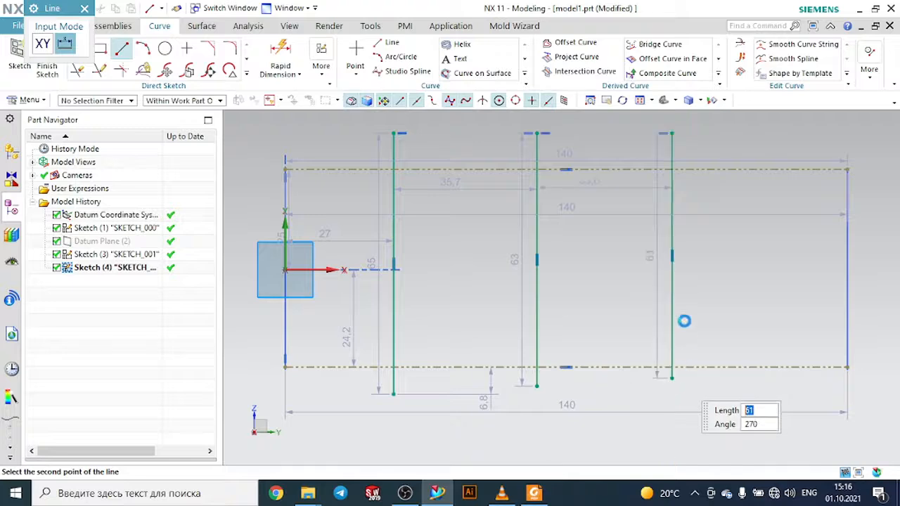
key(Escape)
Check the section spacing in the Surface modeling-2 drawing in Foxit Reader, and dimension the first vertical line 35 mm from the ellipse in NX.
click(535, 493)
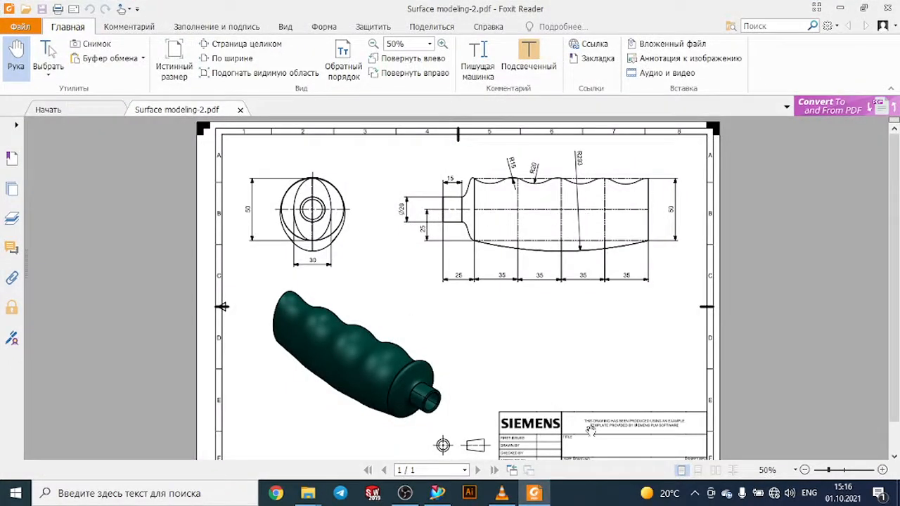
click(536, 495)
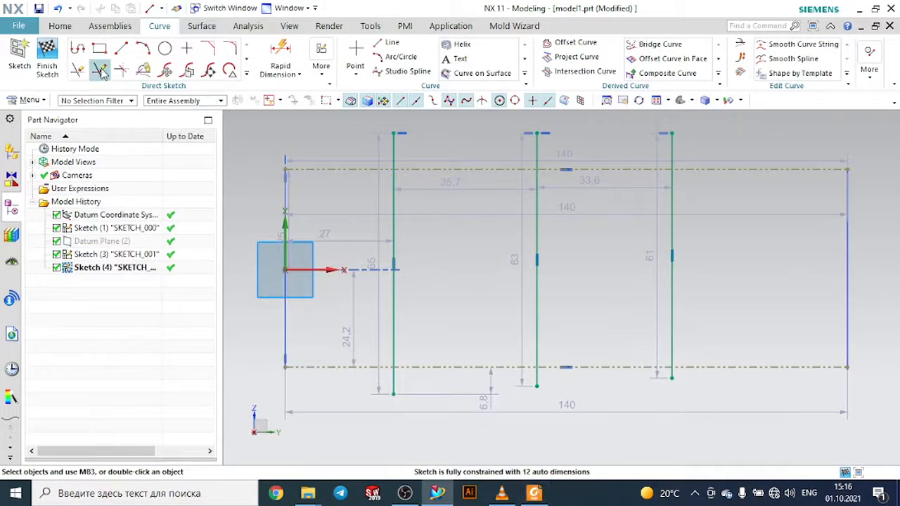
click(298, 54)
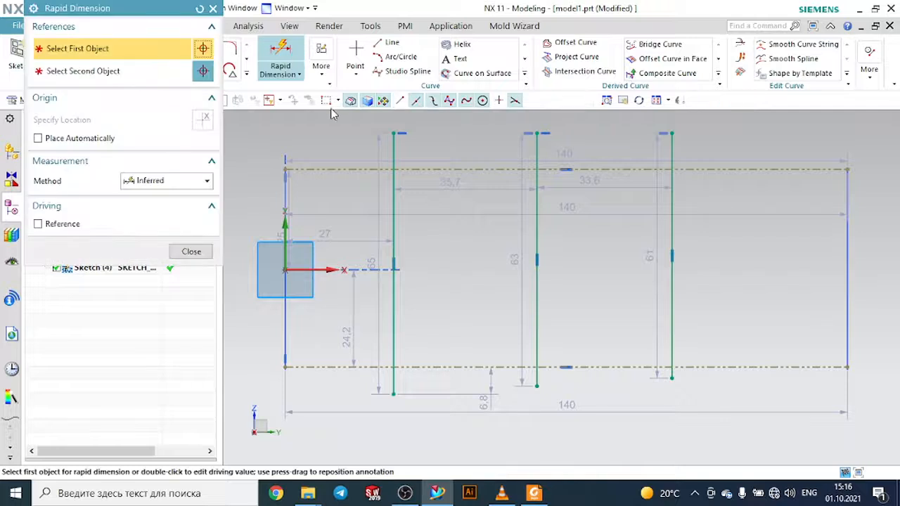
click(287, 234)
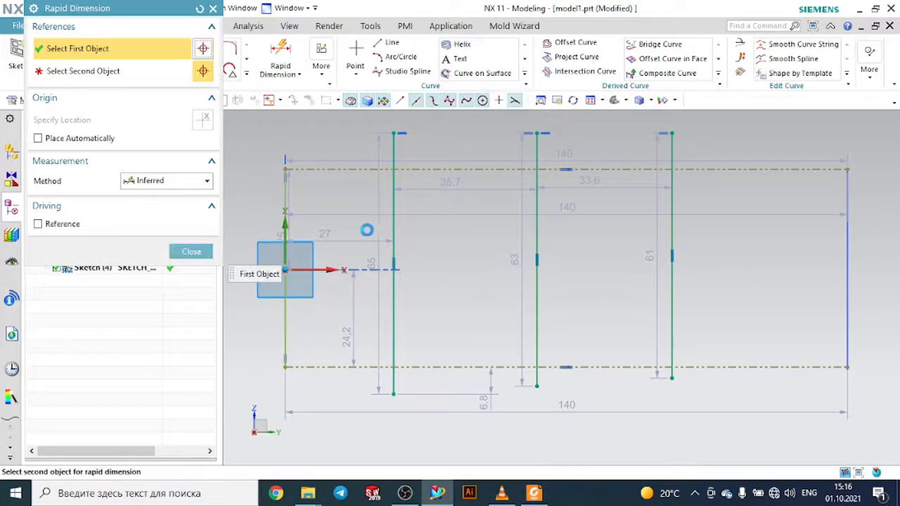
click(395, 211)
click(350, 332)
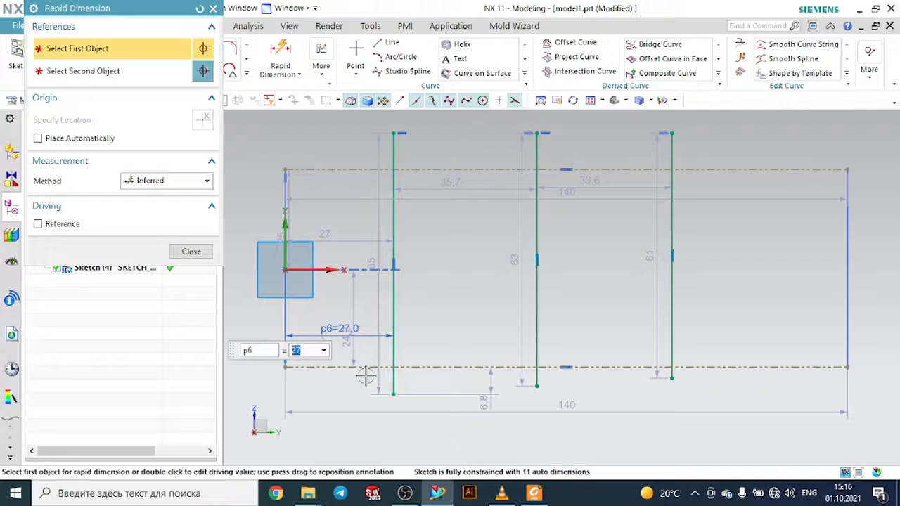
key(Return)
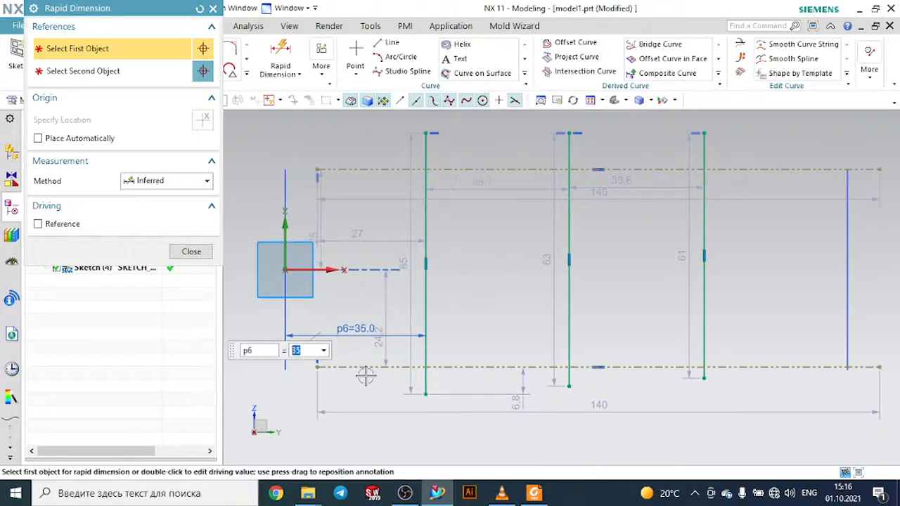
Dimension the distance between the first and second vertical lines as 35 mm.
click(426, 204)
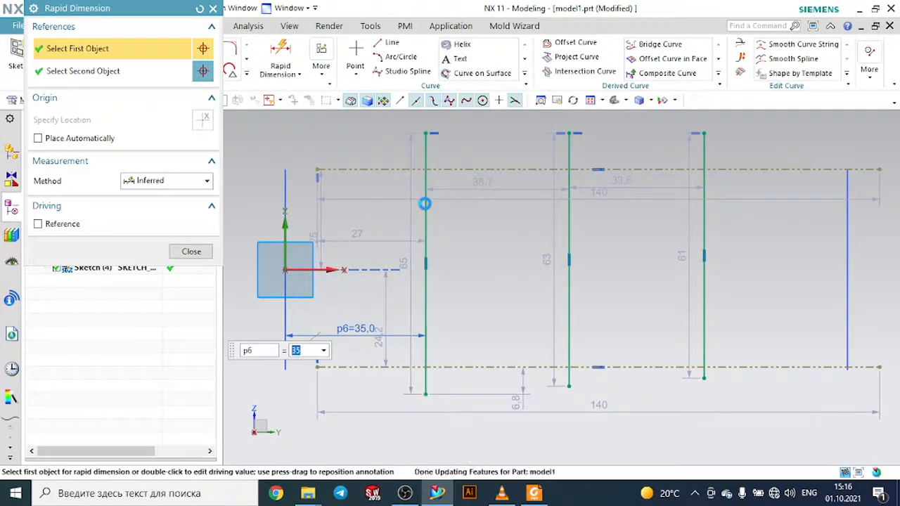
click(564, 201)
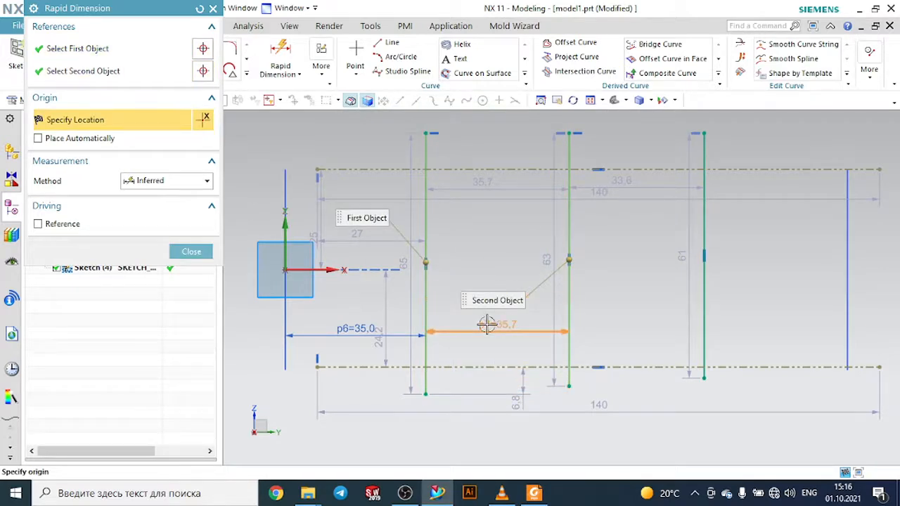
click(486, 325)
text(35)
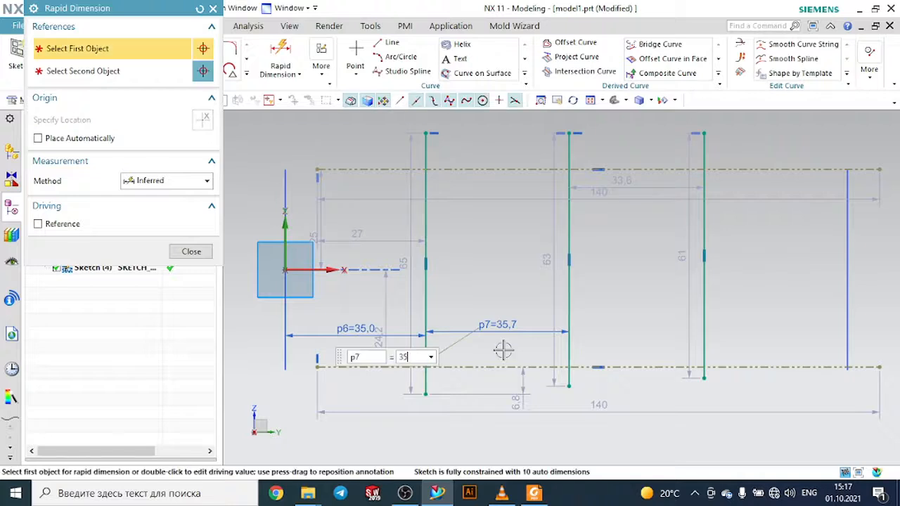
key(Return)
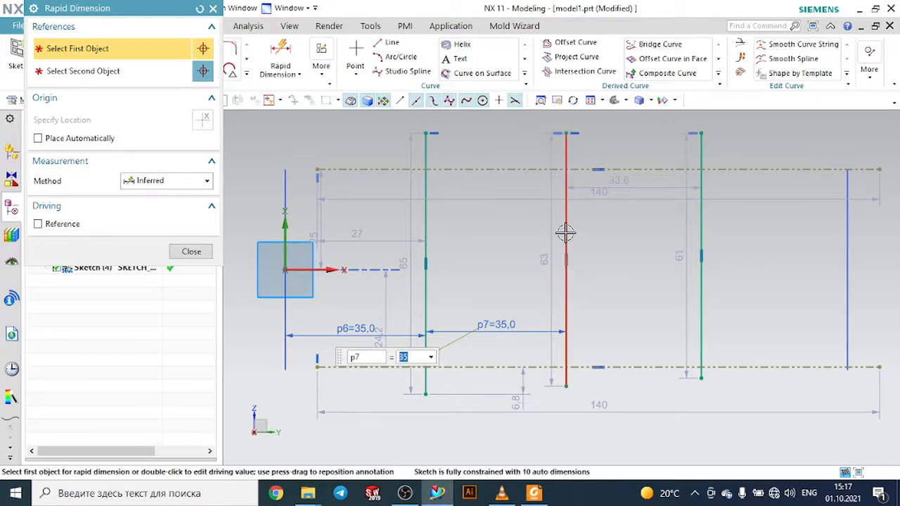
Dimension the distance between the second and third vertical lines as 35 mm.
click(565, 232)
click(689, 228)
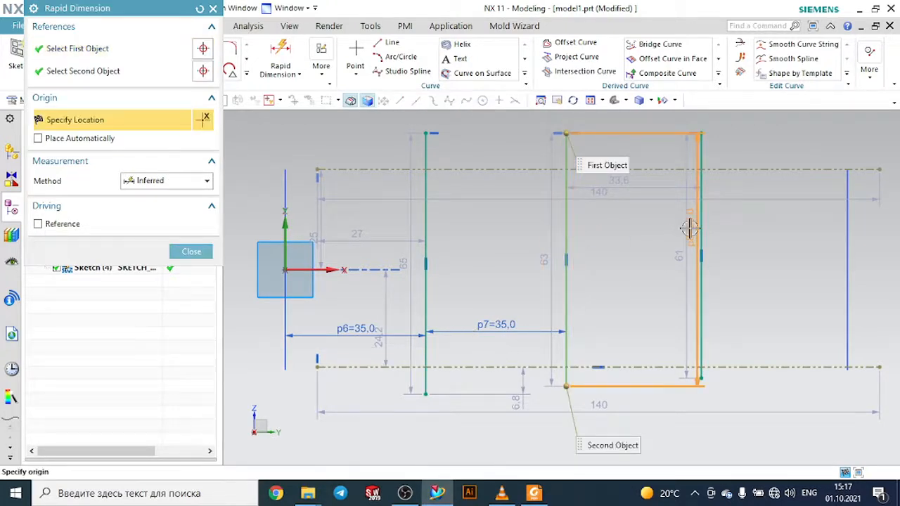
click(697, 228)
click(645, 295)
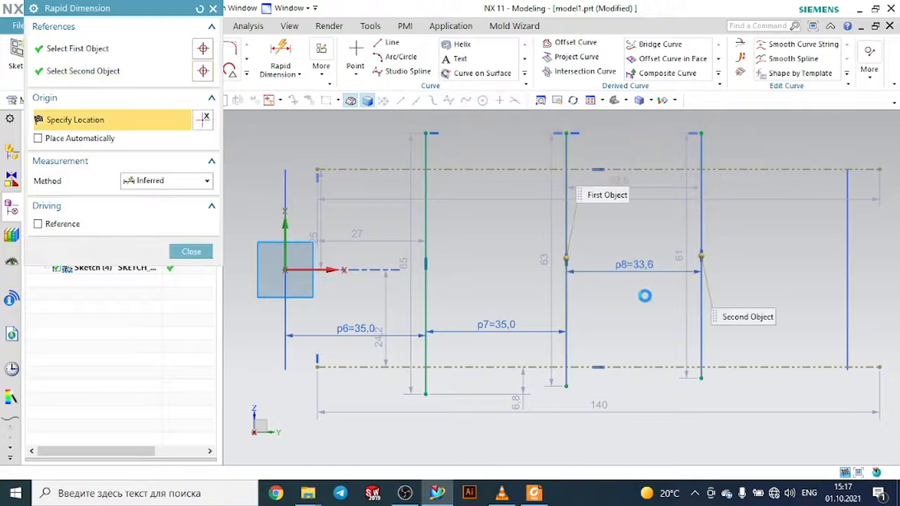
text(35)
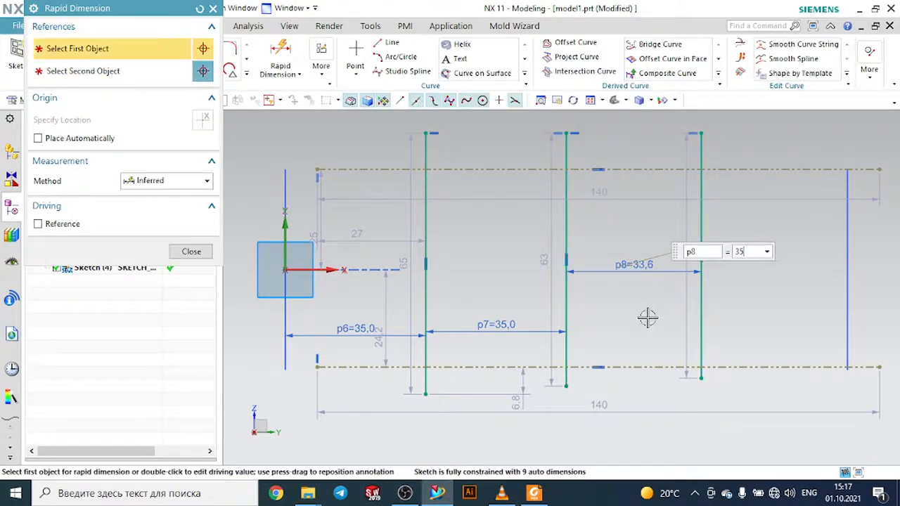
key(Return)
key(Escape)
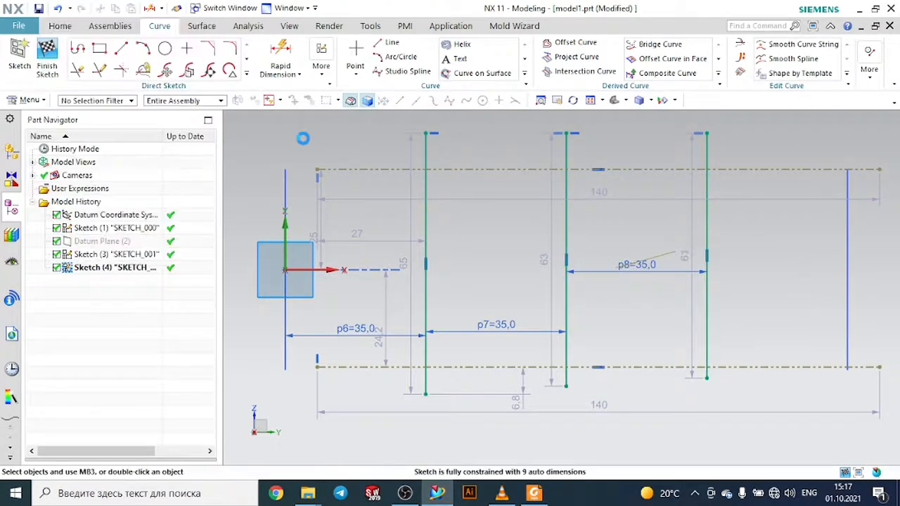
middle_drag(292, 143, 304, 156)
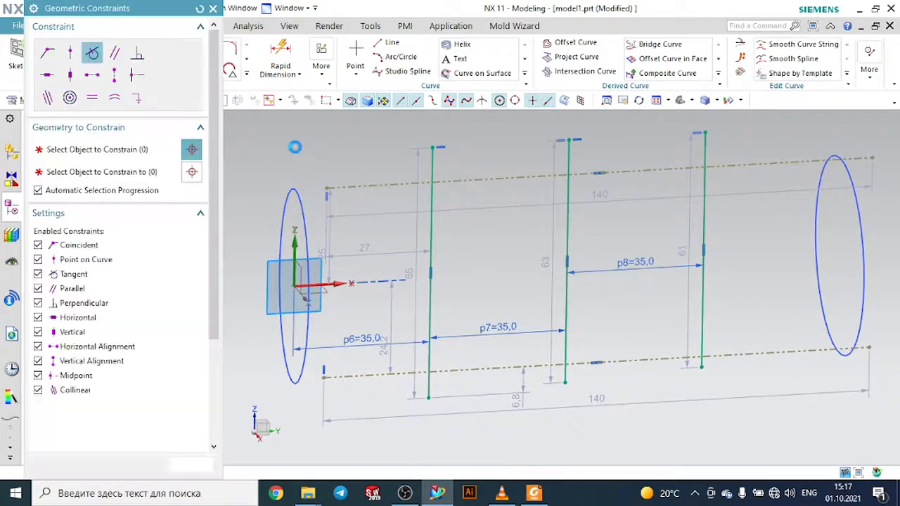
key(Escape)
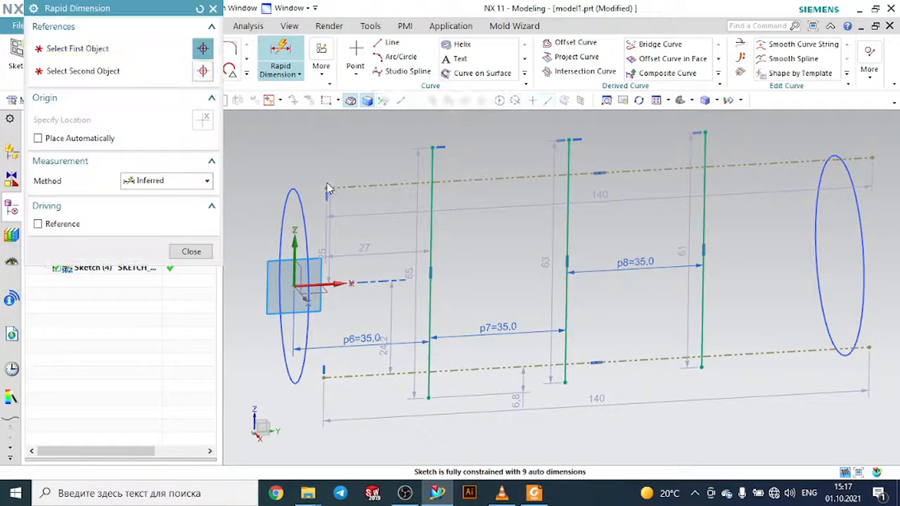
Dimension the horizontal distance between the ellipse and the start of the upper reference line as 0 mm.
click(293, 193)
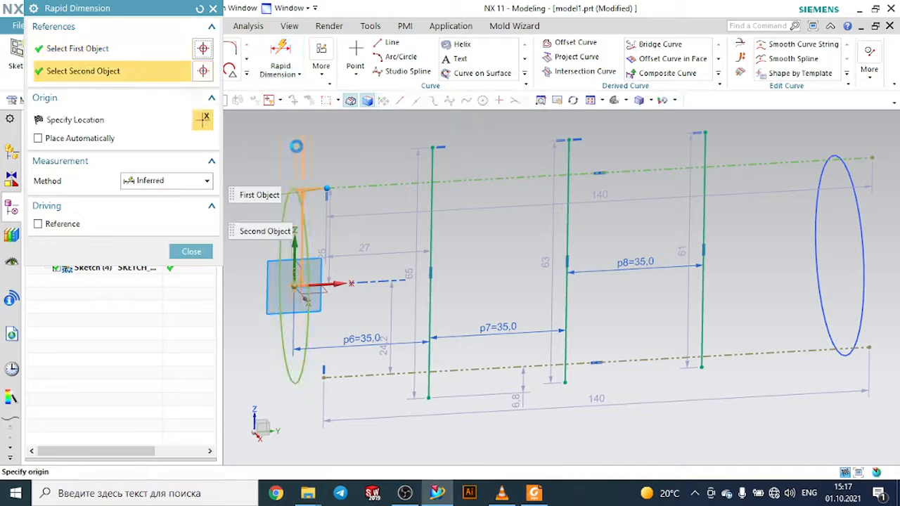
click(297, 146)
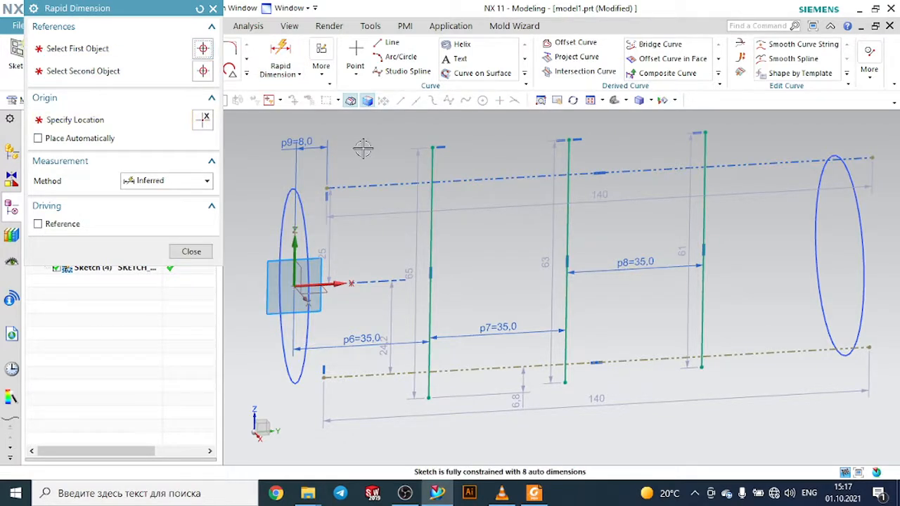
text(0)
key(Return)
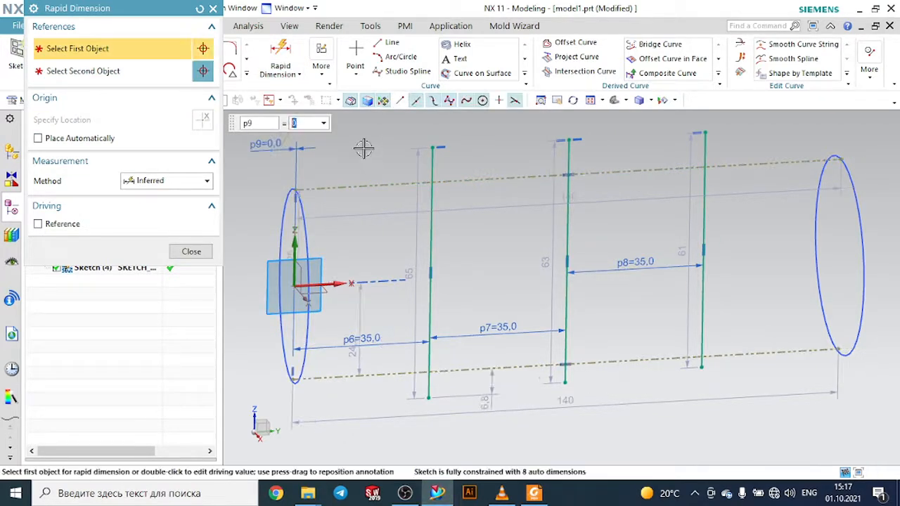
click(191, 251)
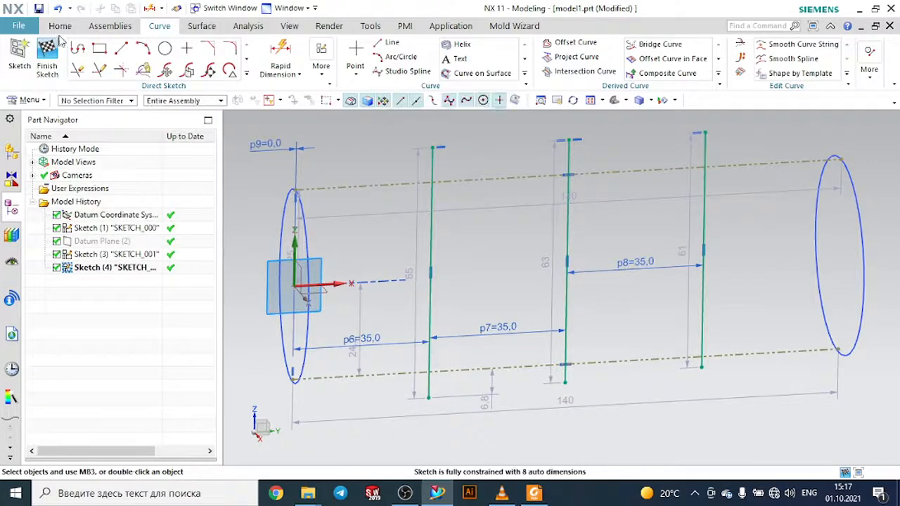
Reopen the sketch and try to dimension the distance between the third vertical line and the 50 mm circle as 35 mm.
click(48, 53)
double_click(432, 158)
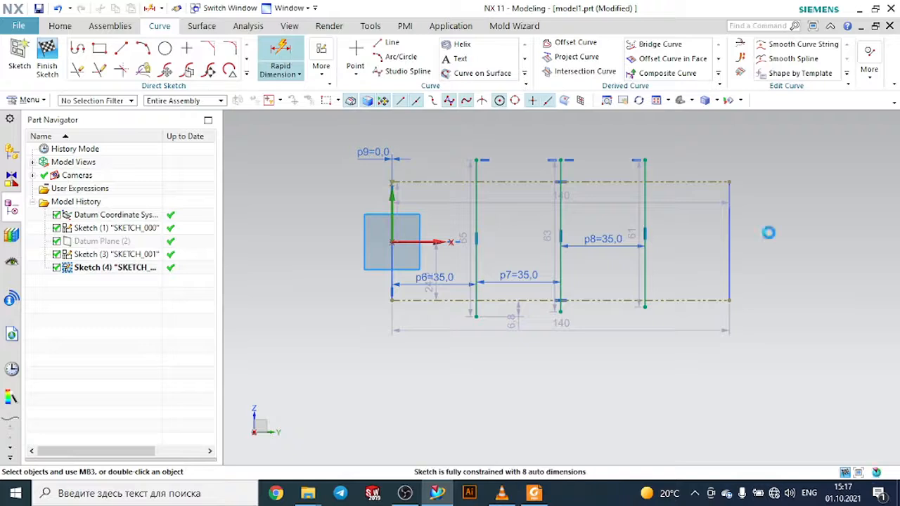
click(731, 196)
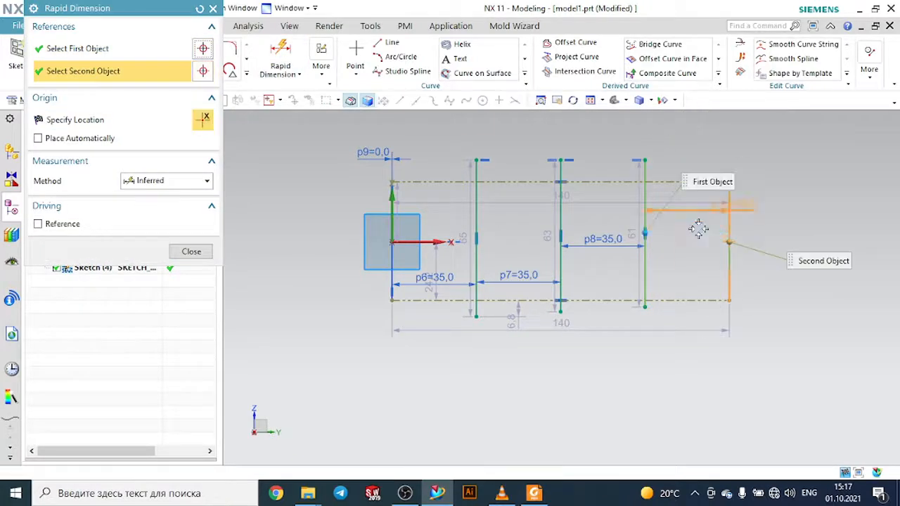
click(699, 229)
key(Return)
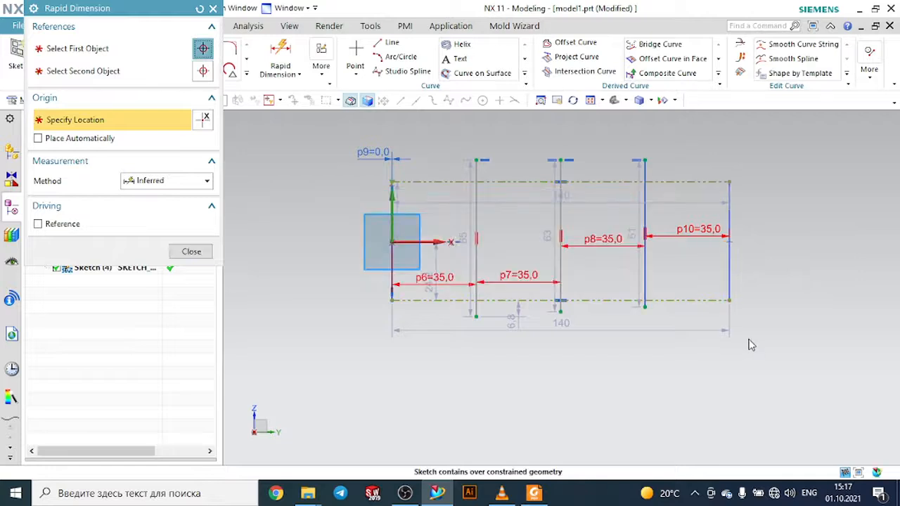
key(Escape)
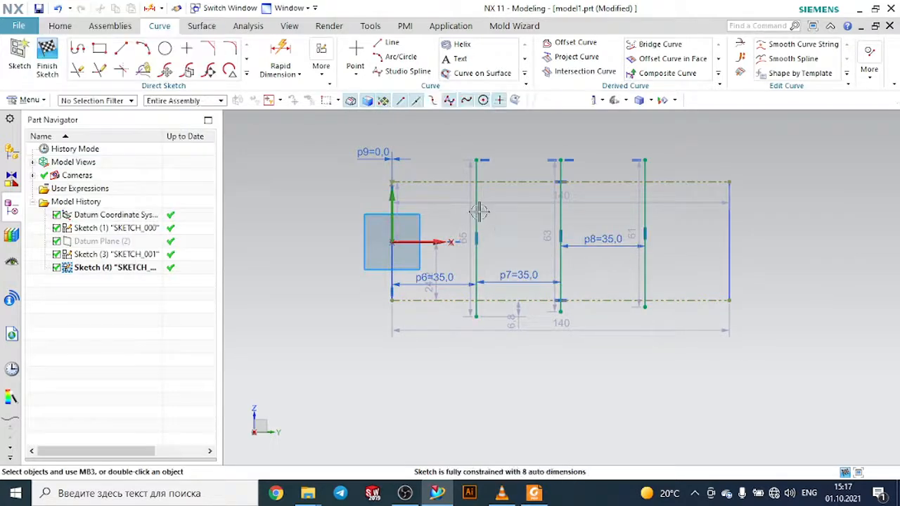
Convert the three vertical sketch lines to reference lines.
click(477, 211)
key(Escape)
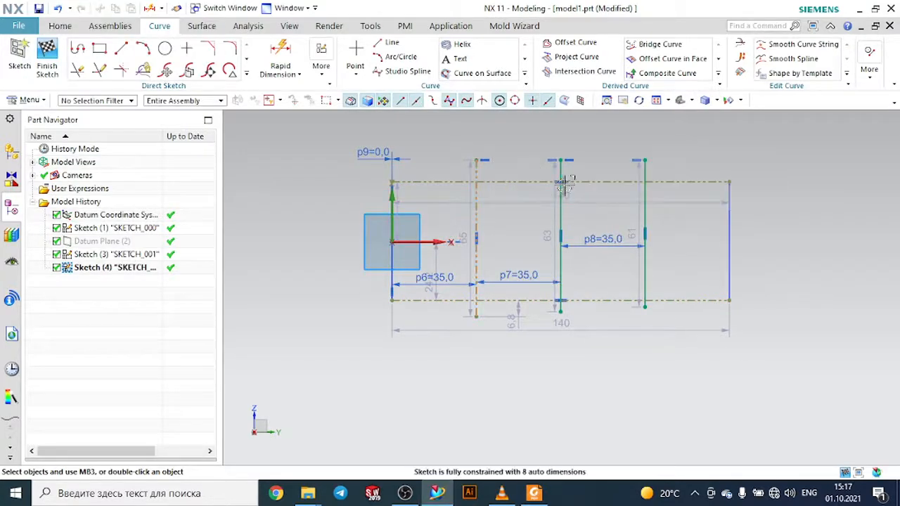
click(562, 210)
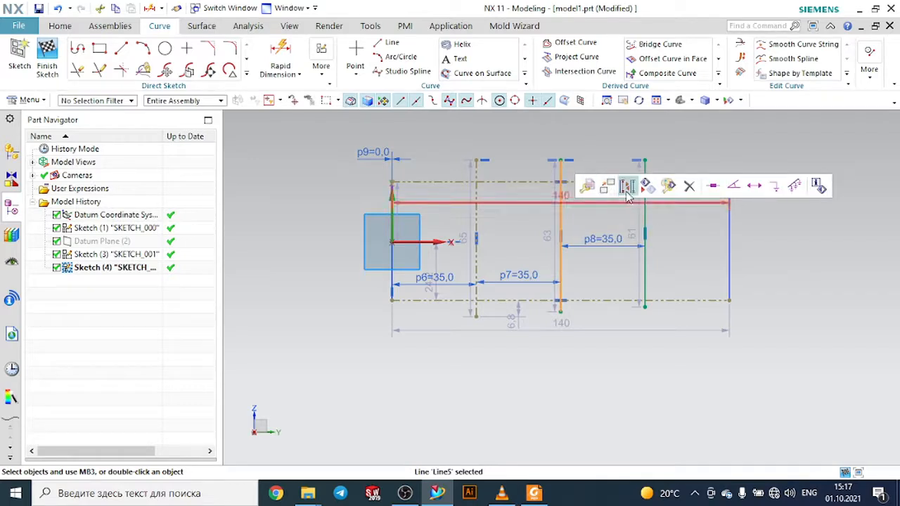
click(627, 188)
click(645, 199)
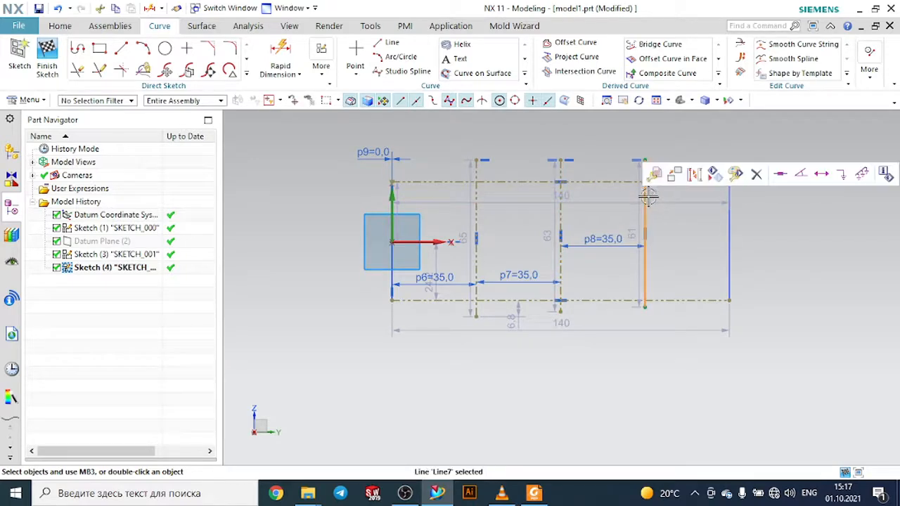
click(696, 174)
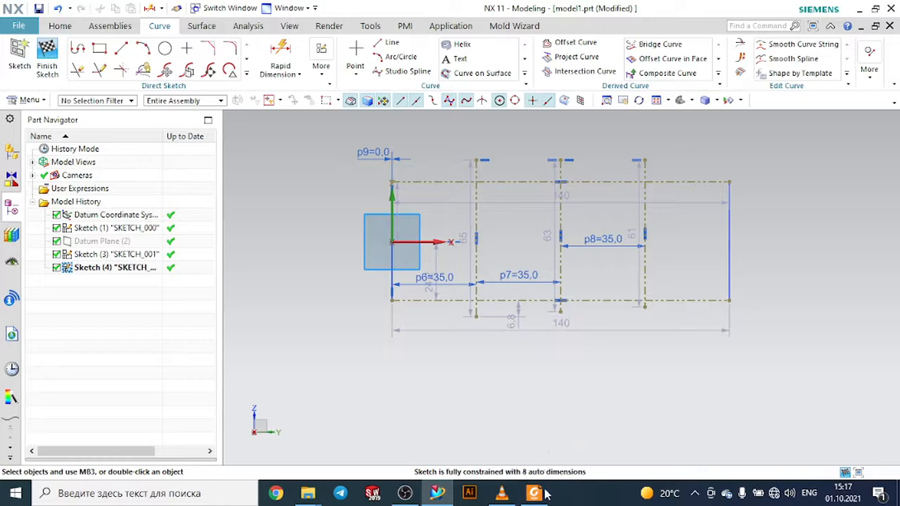
Check the underside arc in the Foxit Reader drawing, and in NX draw a 293 mm radius arc bulging downward between the lower reference line's ends.
click(545, 494)
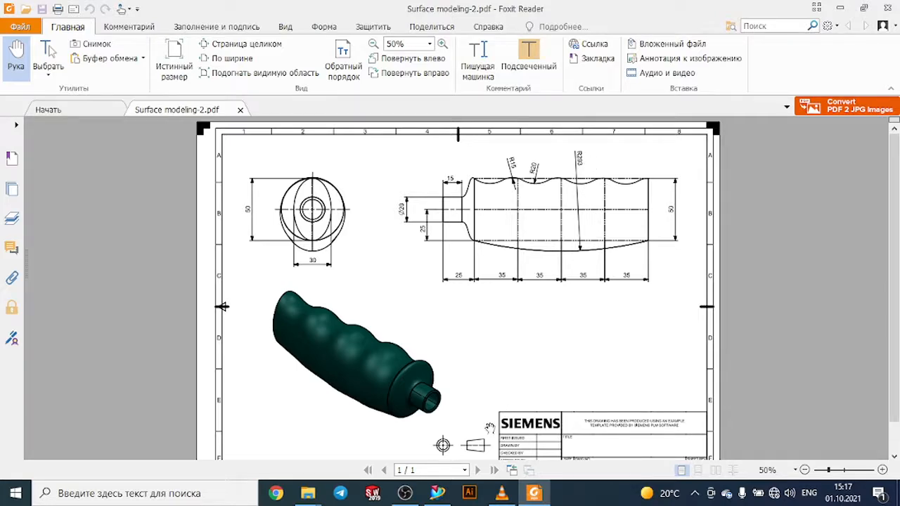
click(437, 494)
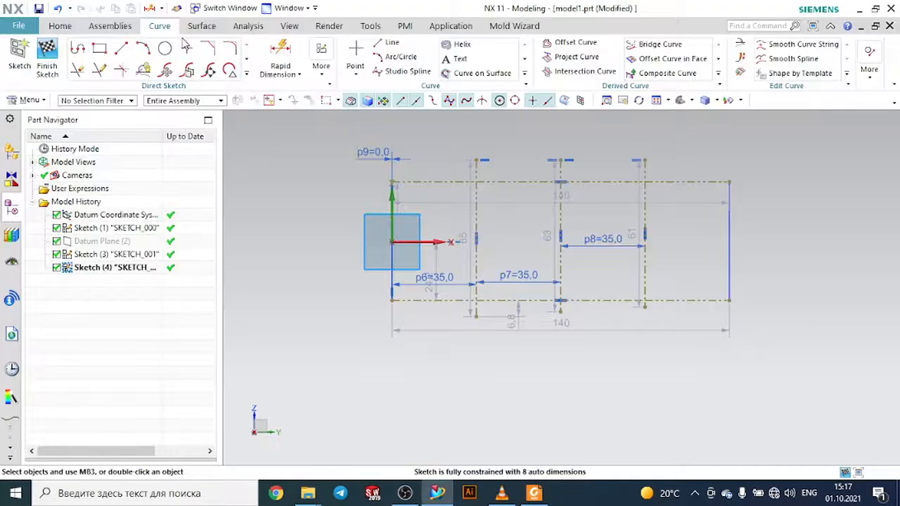
click(143, 51)
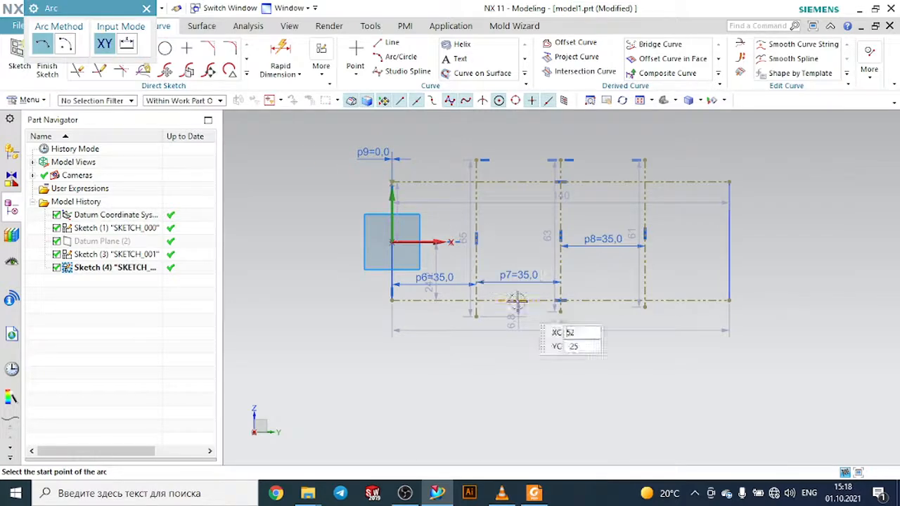
click(394, 301)
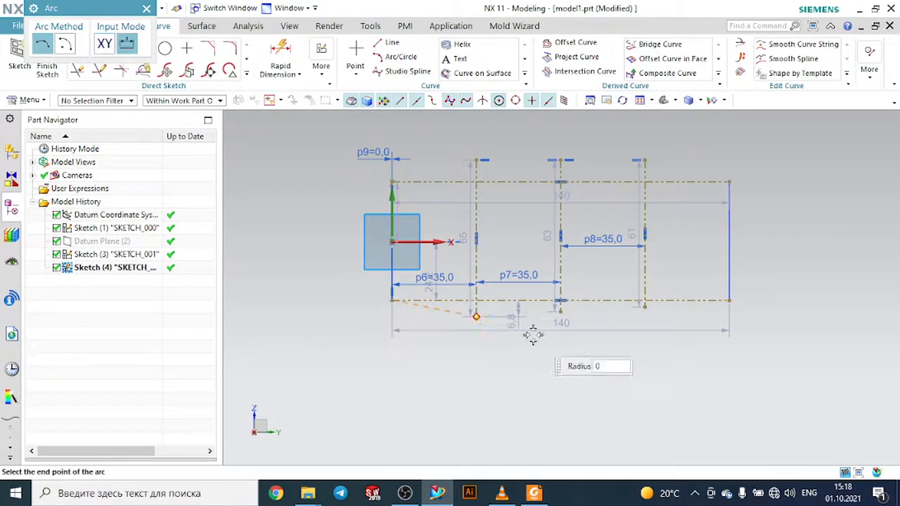
click(729, 302)
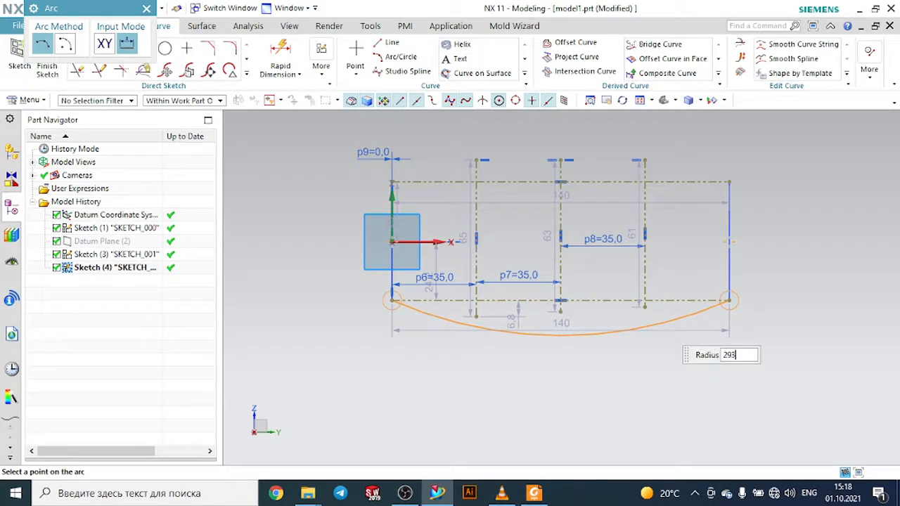
key(Return)
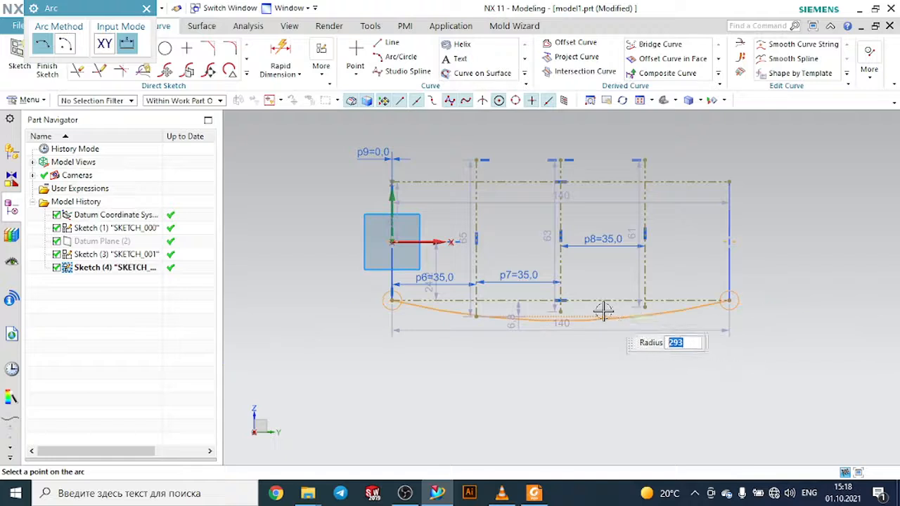
click(568, 318)
key(Escape)
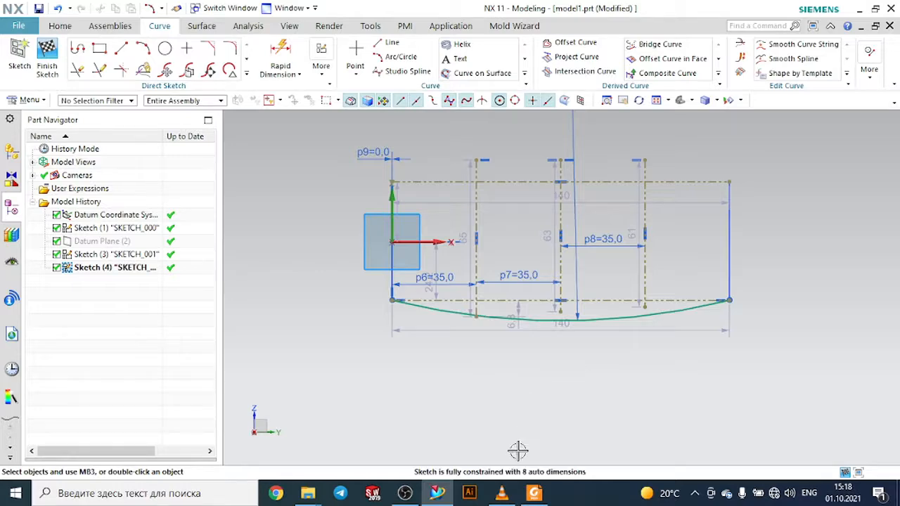
Check the finger-groove radii in the Foxit Reader drawing, and in NX draw a 30 mm diameter circle between the ellipse and first vertical line.
click(535, 494)
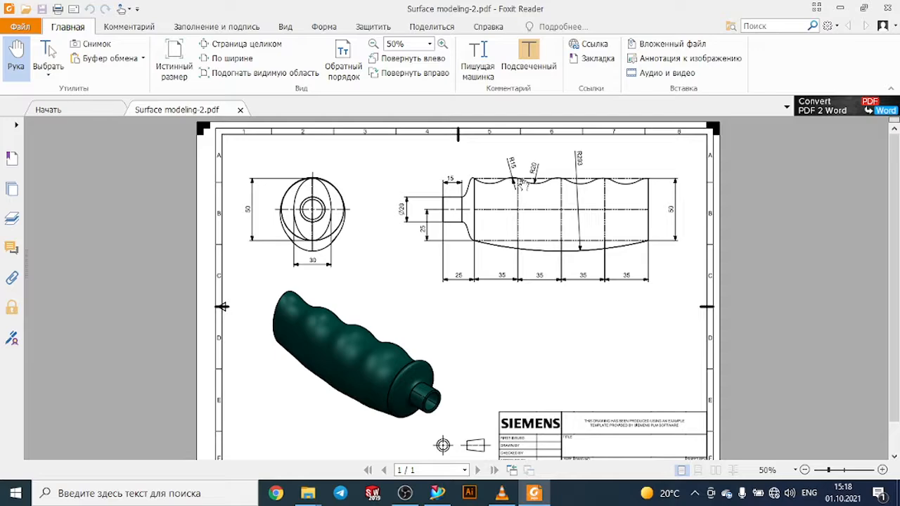
click(540, 495)
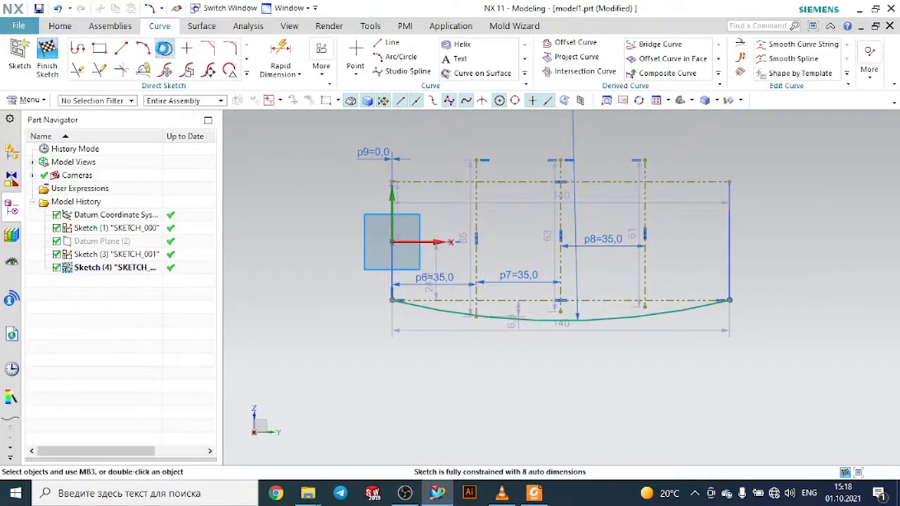
click(164, 48)
scroll(388, 207, up, 3)
click(389, 209)
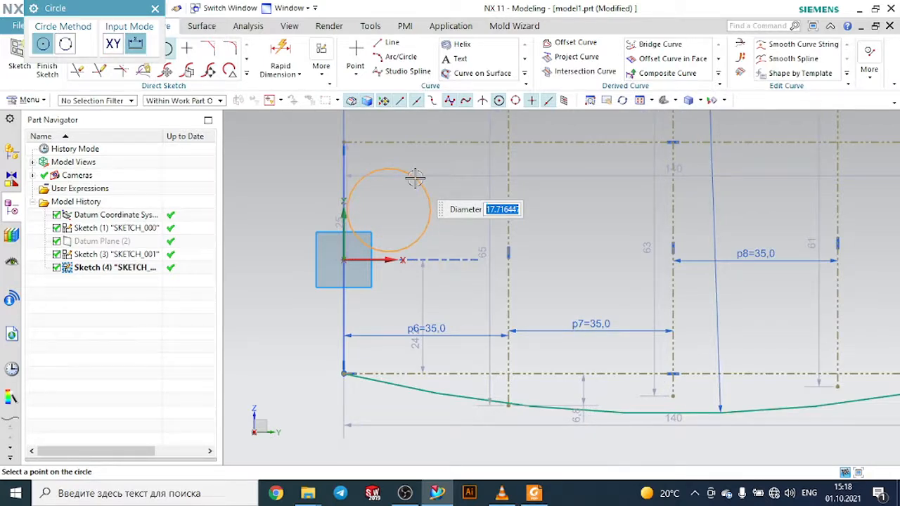
text(30)
key(Return)
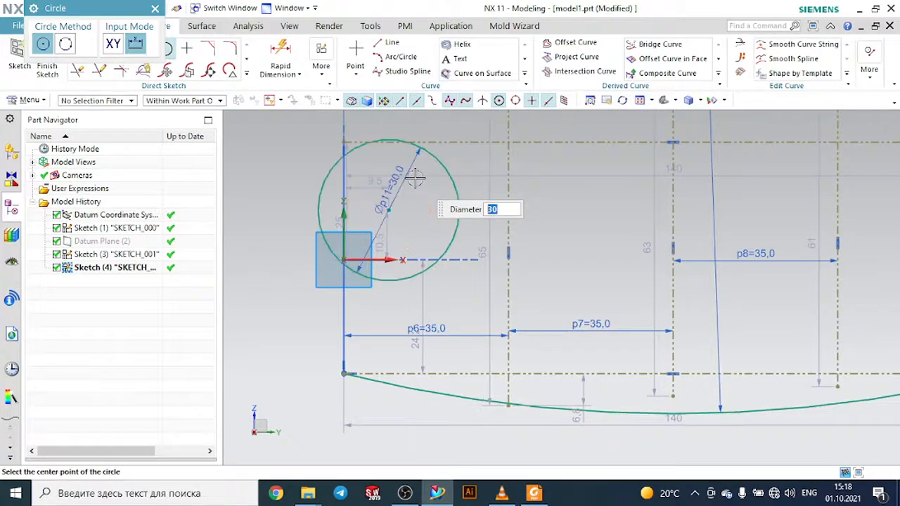
Draw four more 30 mm diameter circles, centred on the three vertical reference lines and on the 50 mm circle's edge-on line.
click(508, 203)
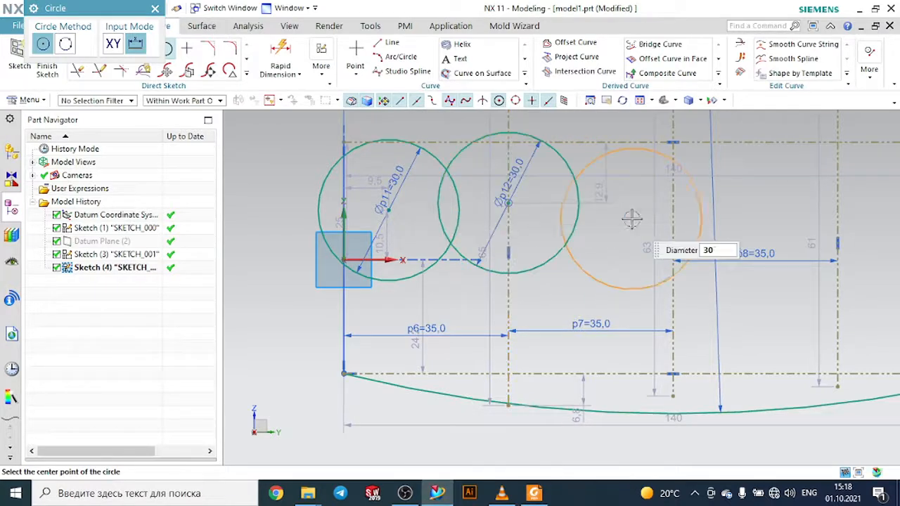
click(673, 204)
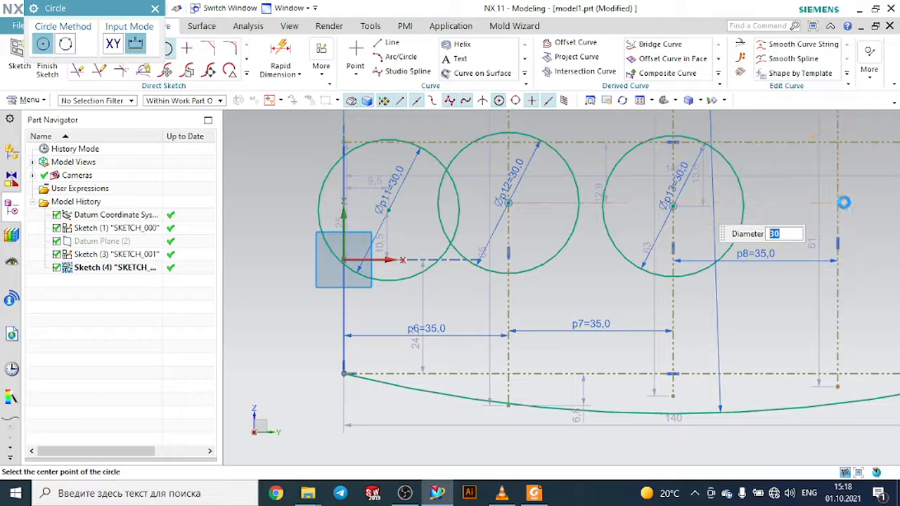
scroll(847, 211, down, 5)
scroll(854, 221, up, 5)
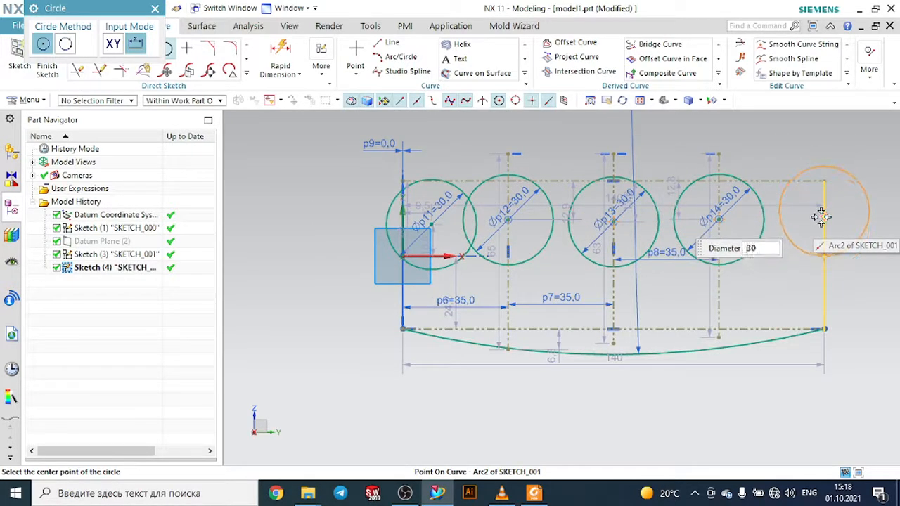
click(822, 216)
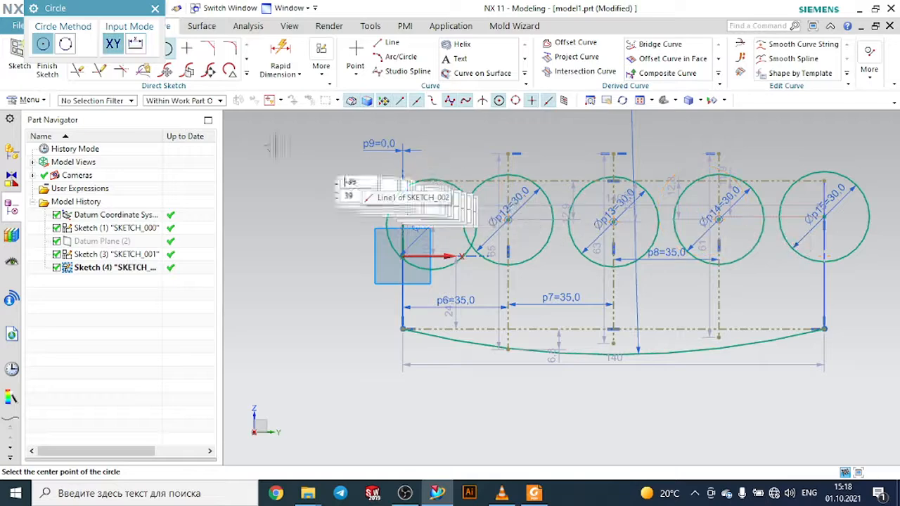
scroll(281, 172, up, 3)
key(Escape)
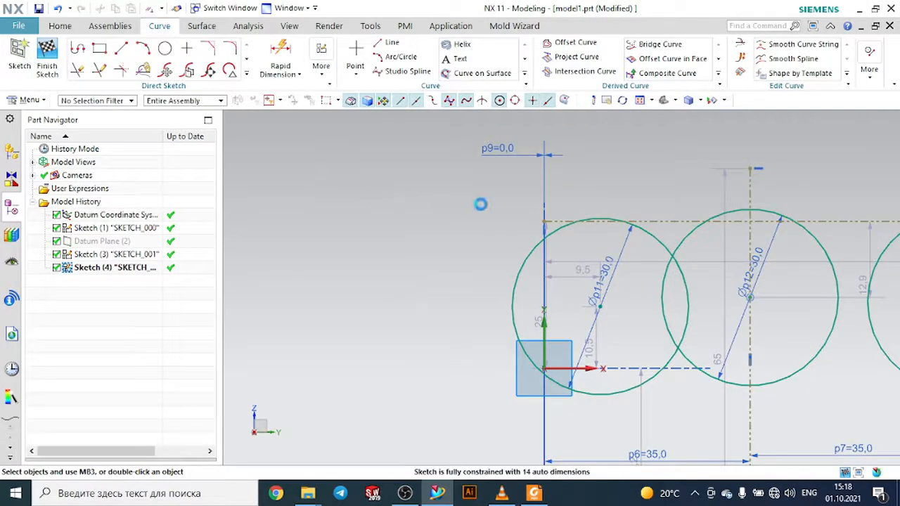
Make the first two 30 mm circles tangent to the upper reference line.
key(c)
scroll(625, 214, up, 3)
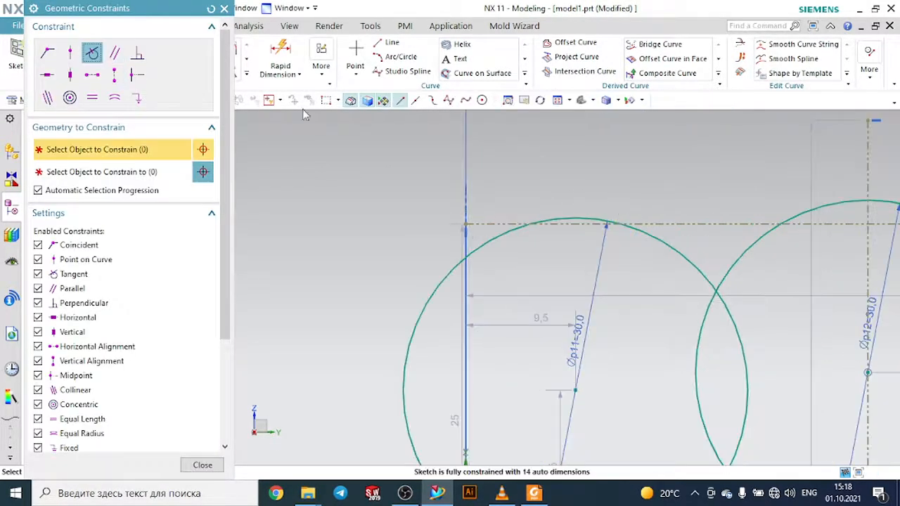
click(512, 234)
click(489, 223)
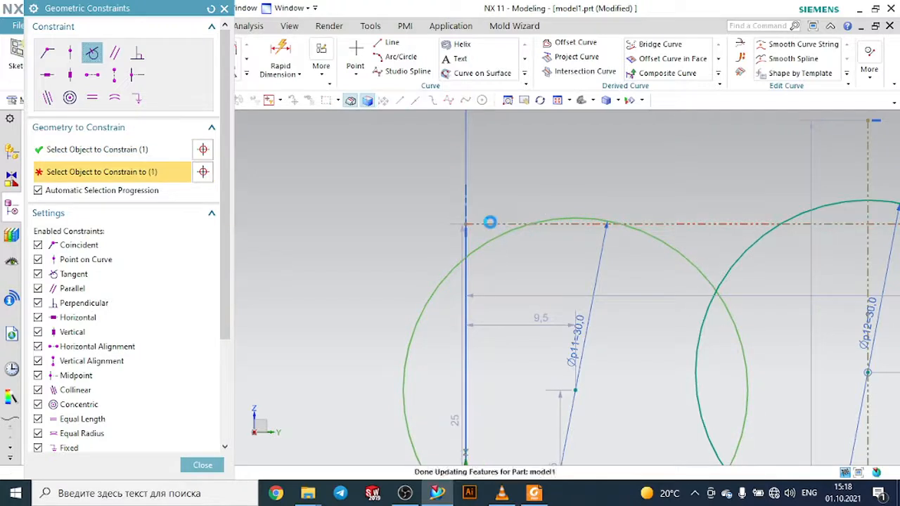
click(750, 242)
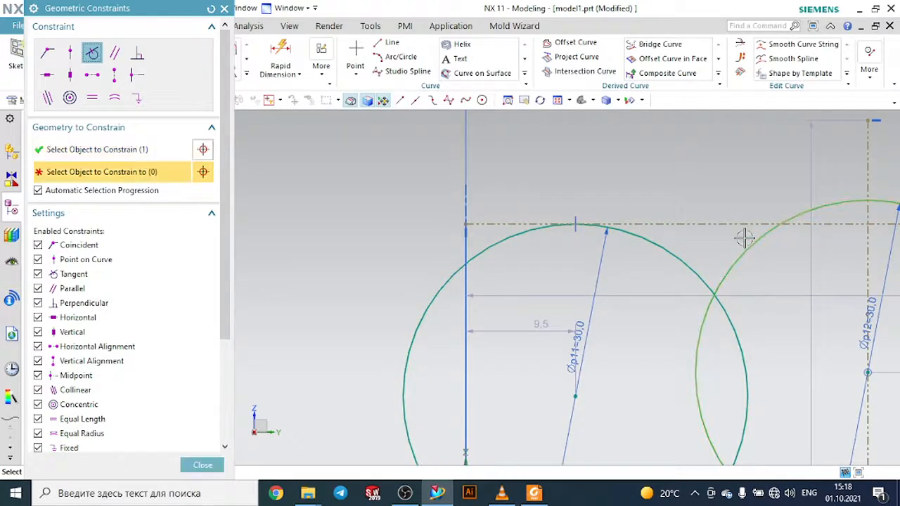
click(734, 223)
Make the third circle, centred on the second vertical reference line, tangent to the upper reference line.
scroll(690, 207, down, 3)
scroll(623, 225, down, 3)
scroll(748, 230, up, 4)
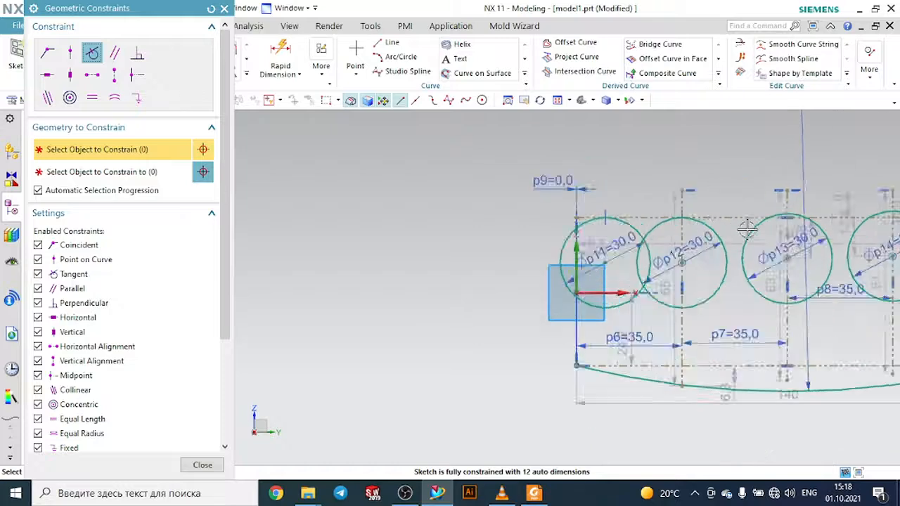
click(744, 233)
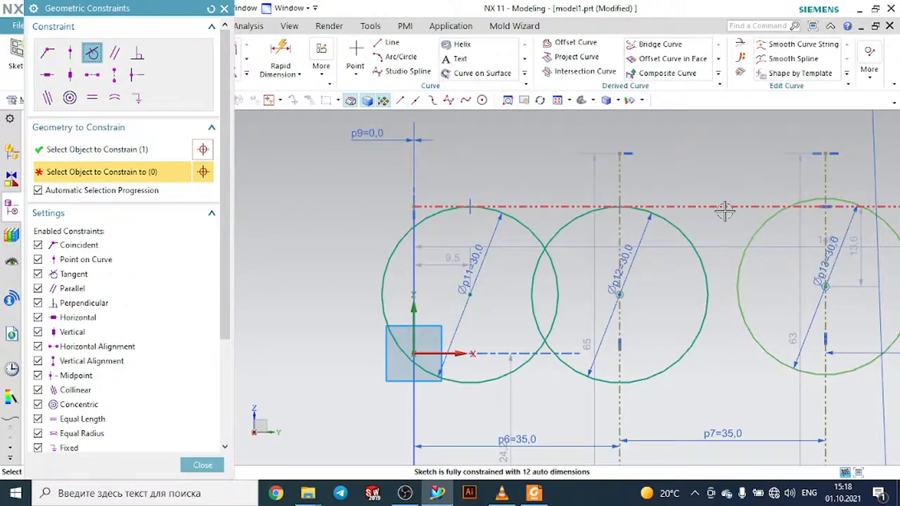
click(732, 208)
Make the fourth and fifth 30 mm circles tangent to the upper reference line.
scroll(723, 211, down, 3)
scroll(723, 211, down, 2)
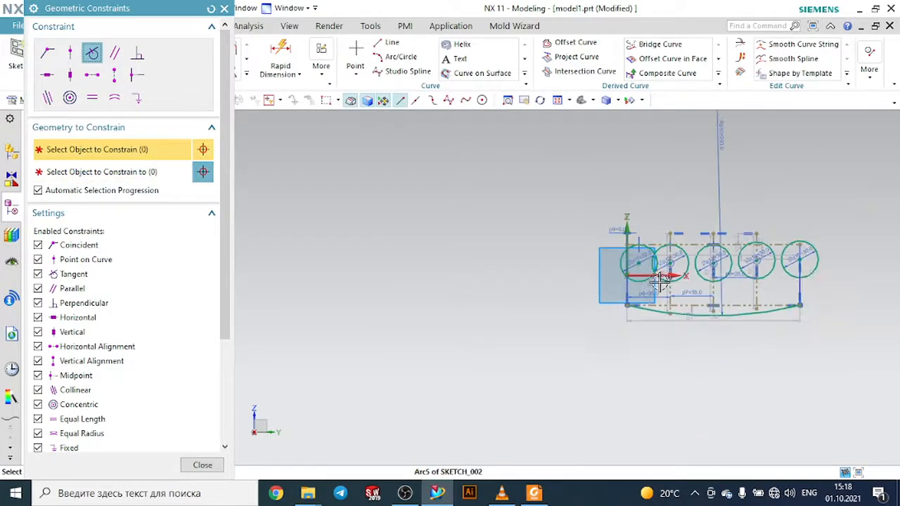
scroll(611, 220, up, 6)
click(557, 149)
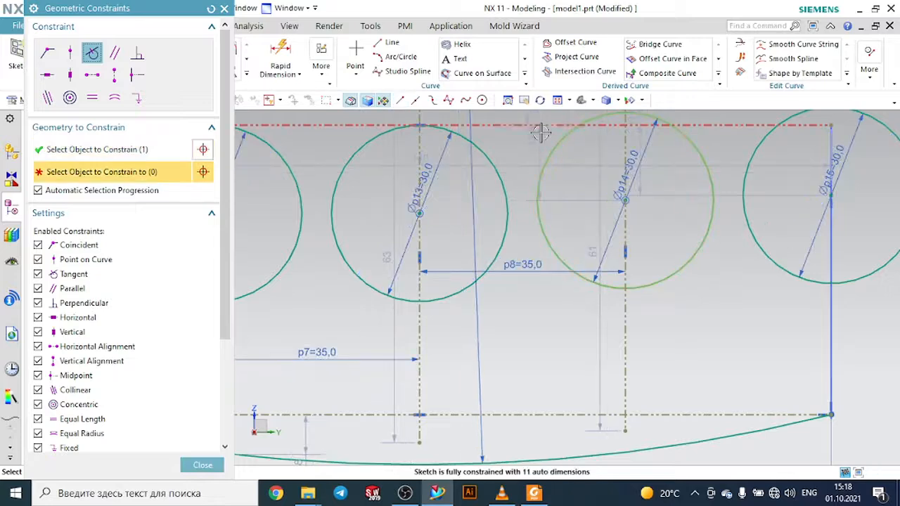
click(542, 127)
click(757, 161)
click(727, 128)
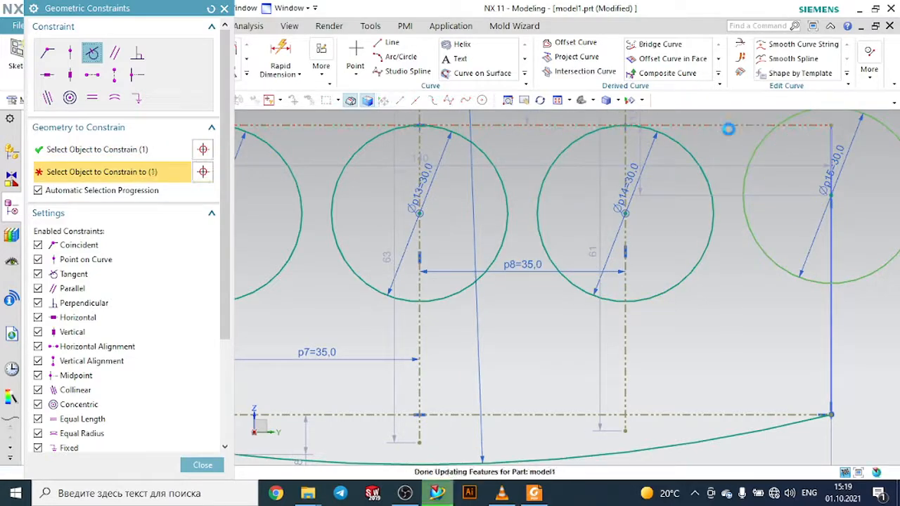
scroll(738, 229, down, 5)
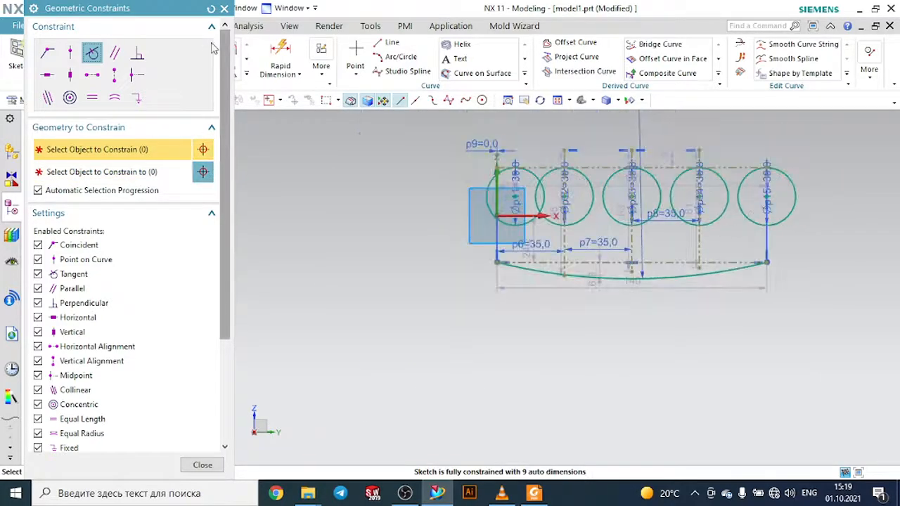
click(223, 7)
Draw a 20 mm radius three-point arc tangentially joining the tops of the first and second 30 mm circles.
click(143, 48)
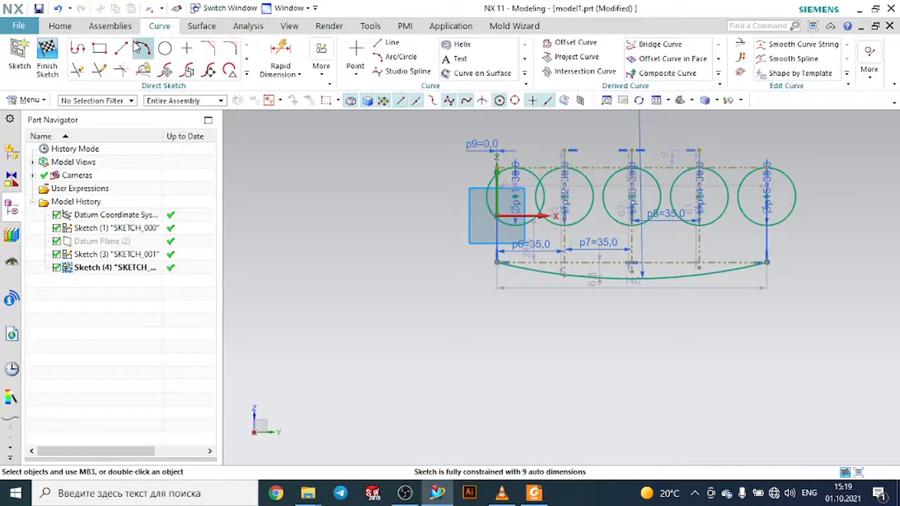
scroll(586, 169, up, 8)
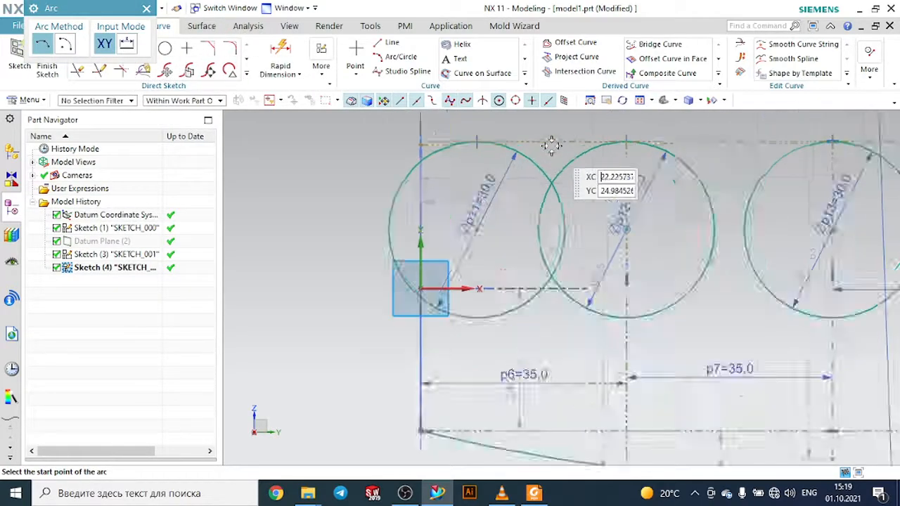
scroll(552, 146, down, 2)
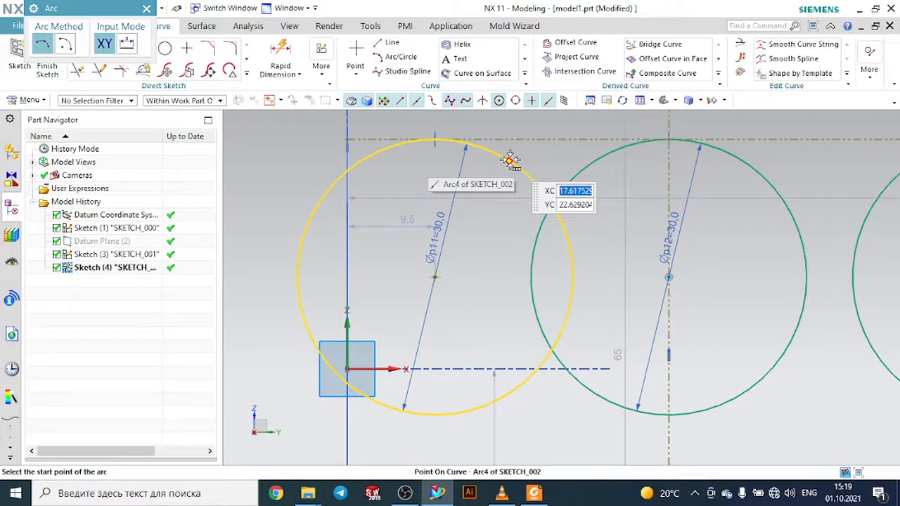
click(487, 147)
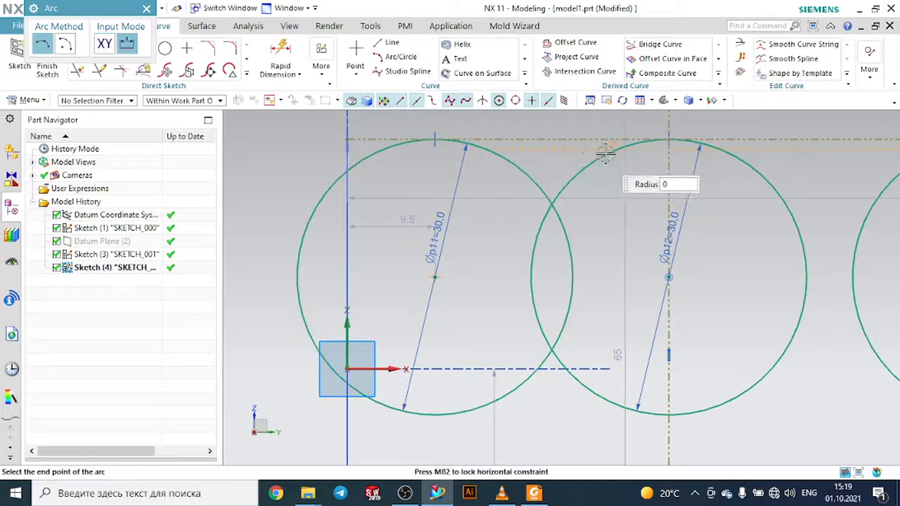
click(612, 148)
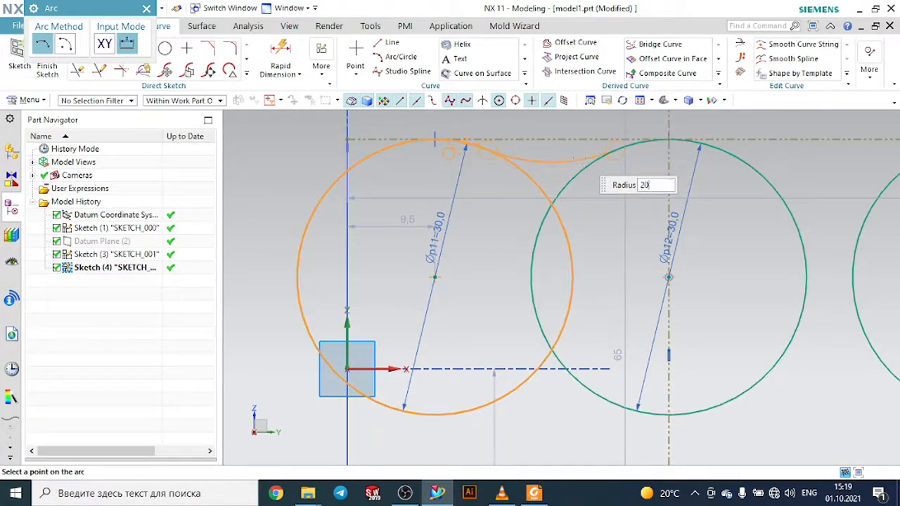
key(Return)
click(578, 154)
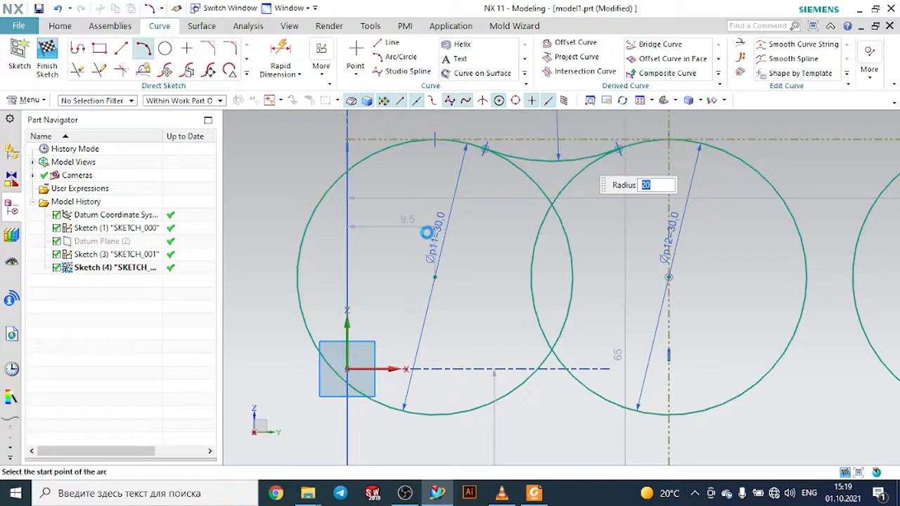
Draw a 20 mm radius arc dipping between the tops of the second and third circles.
scroll(428, 232, down, 4)
scroll(632, 171, up, 3)
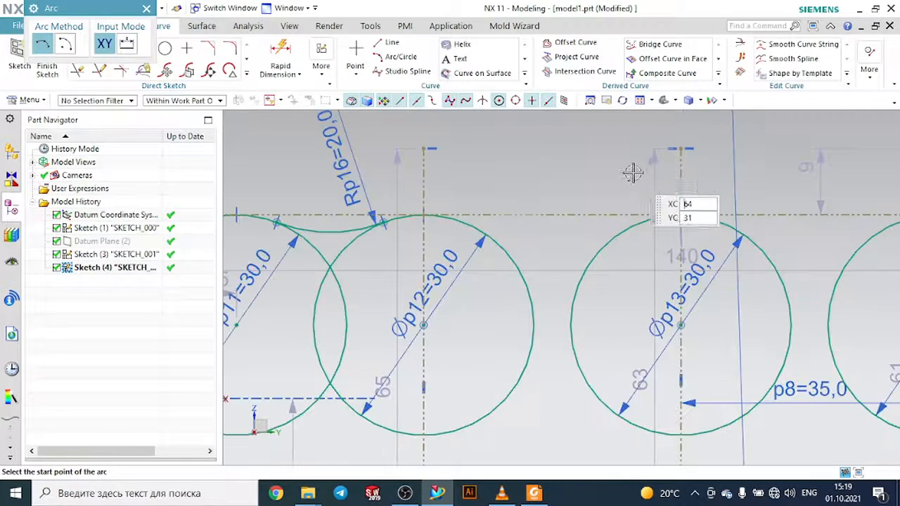
click(476, 227)
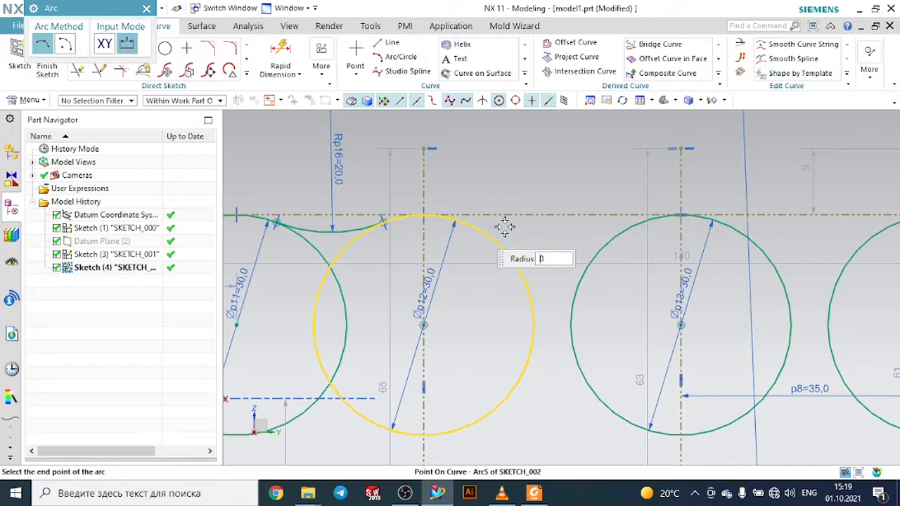
click(629, 222)
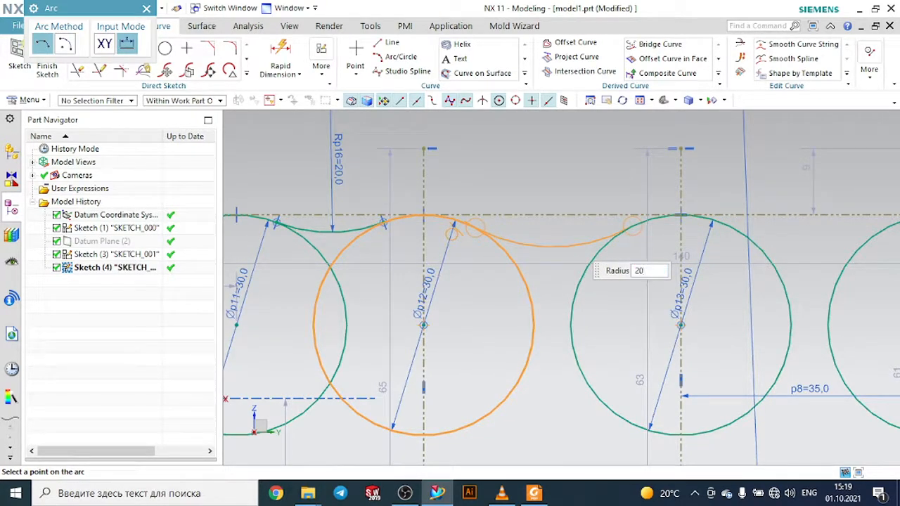
key(Return)
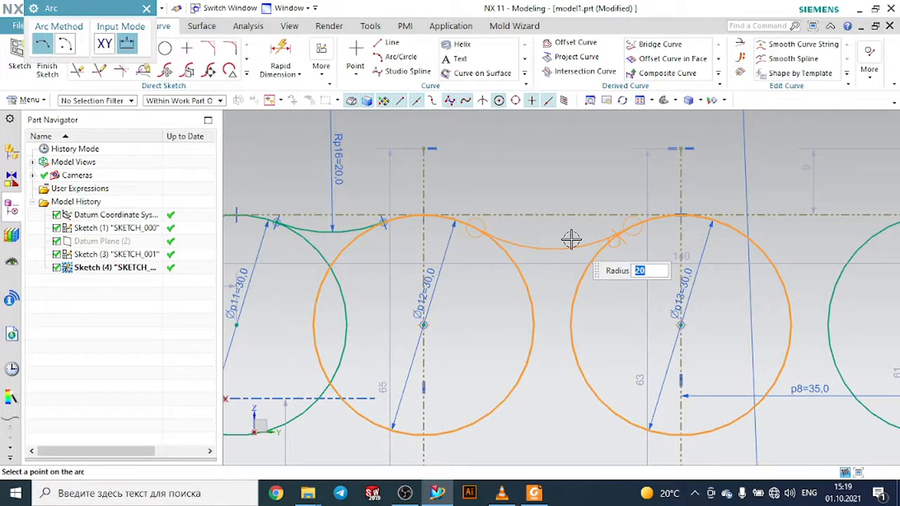
Draw a 20 mm radius arc dipping between the tops of the third and fourth circles.
scroll(542, 240, down, 4)
scroll(703, 208, up, 4)
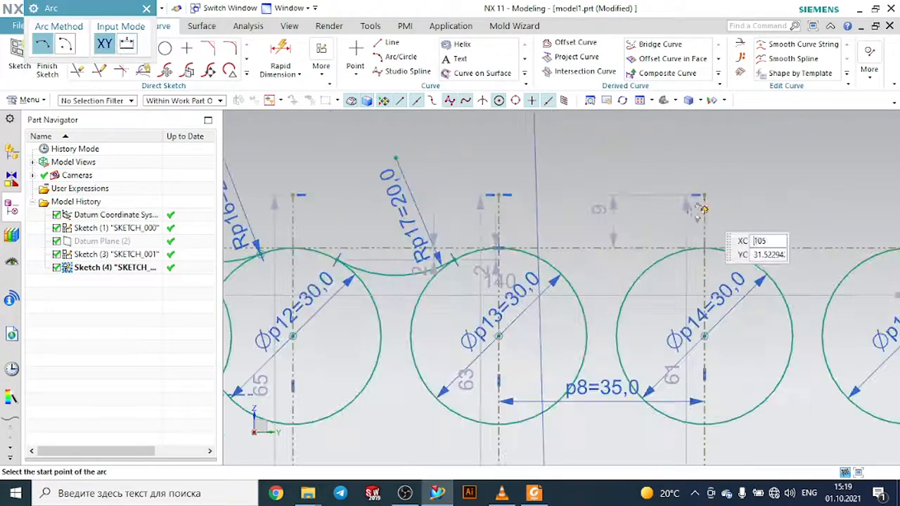
click(500, 268)
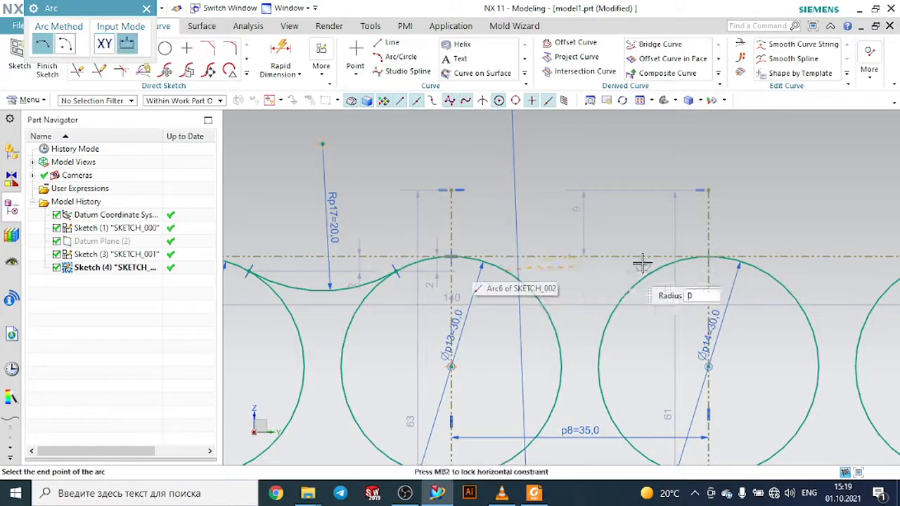
click(665, 265)
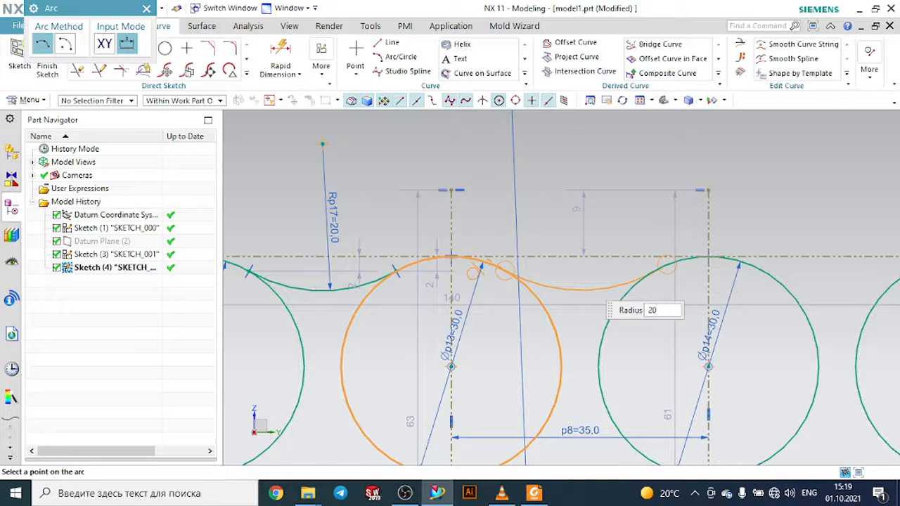
click(584, 279)
Draw a 20 mm radius arc dipping between the tops of the fourth and fifth circles, and finish the Arc command.
scroll(527, 240, down, 3)
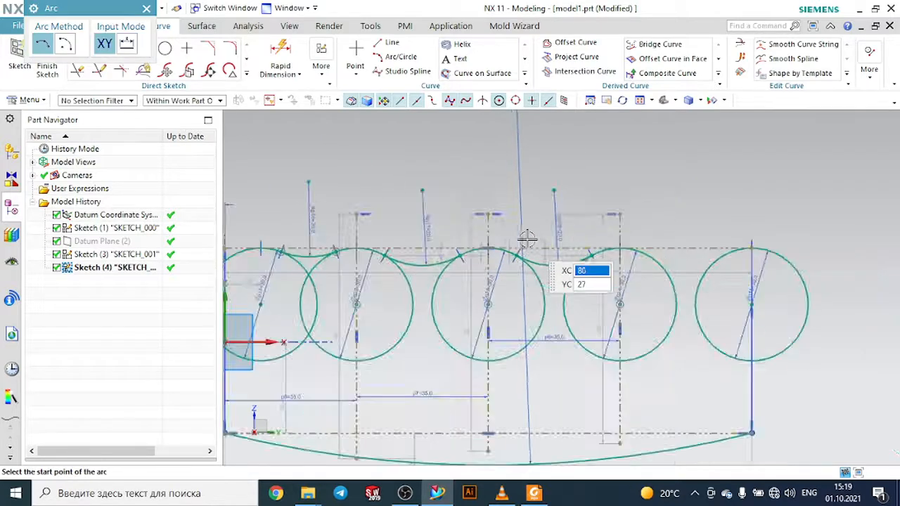
scroll(741, 230, up, 4)
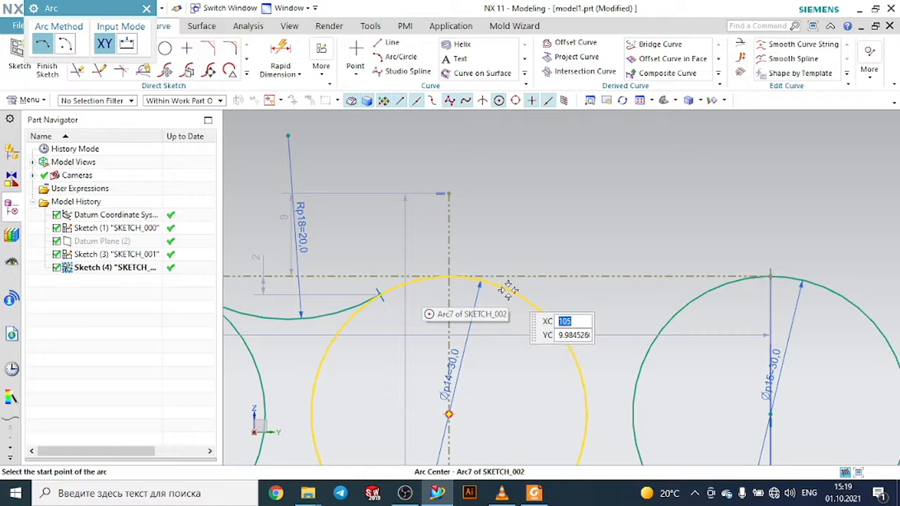
click(708, 289)
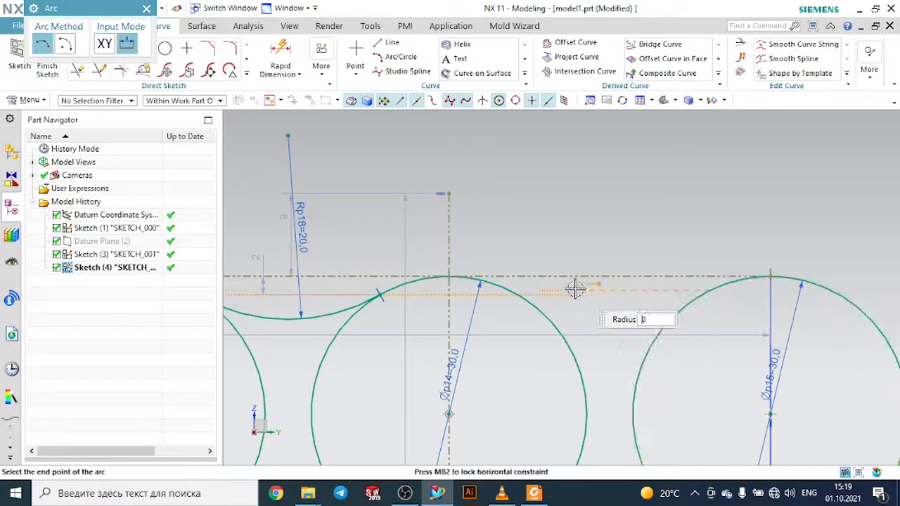
click(514, 289)
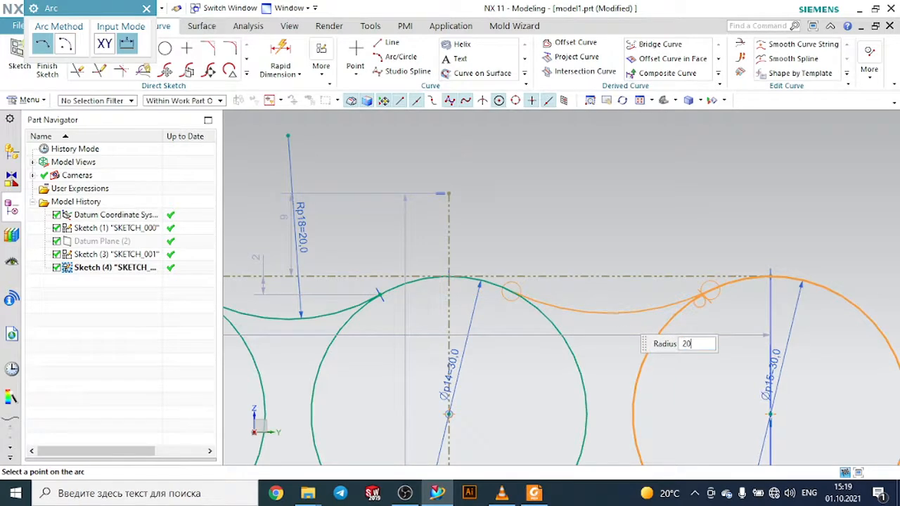
click(619, 313)
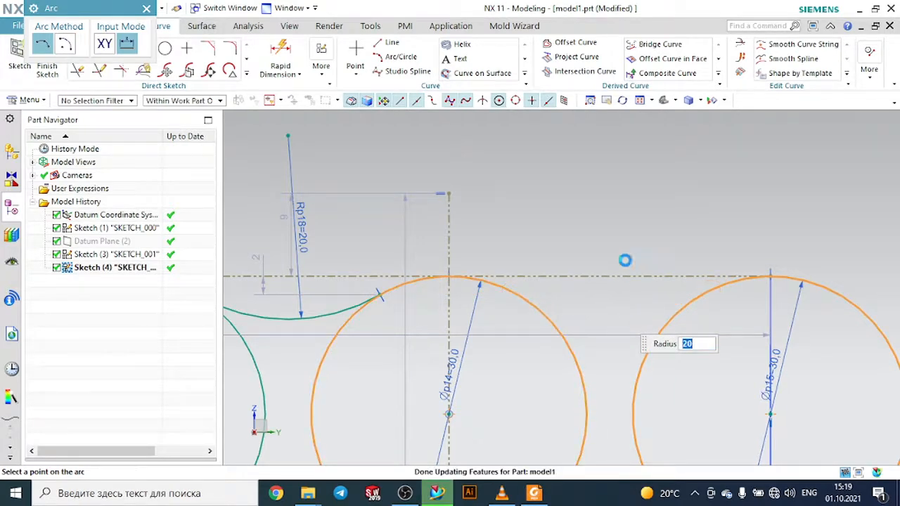
scroll(625, 238, down, 6)
key(Escape)
scroll(357, 211, up, 2)
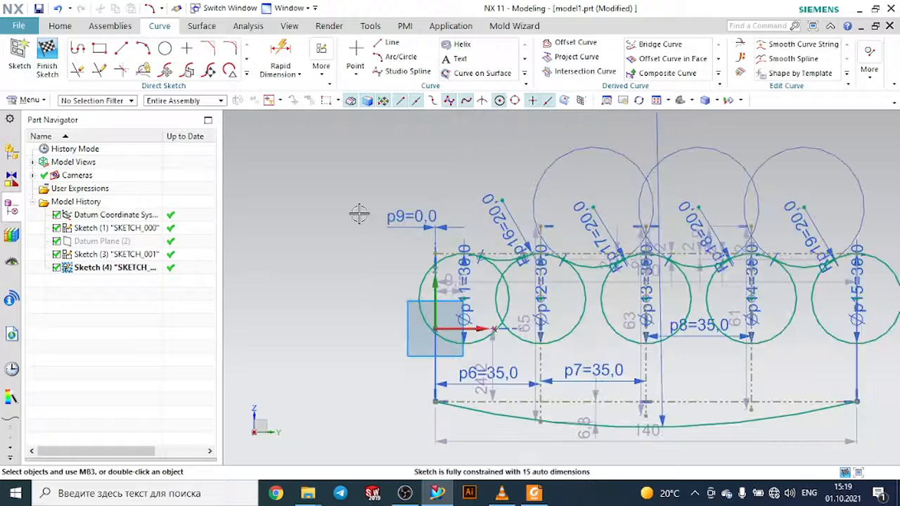
Draw a vertical line about 49 mm long from the underside arc's origin-side endpoint to the start of the upper reference line.
click(126, 47)
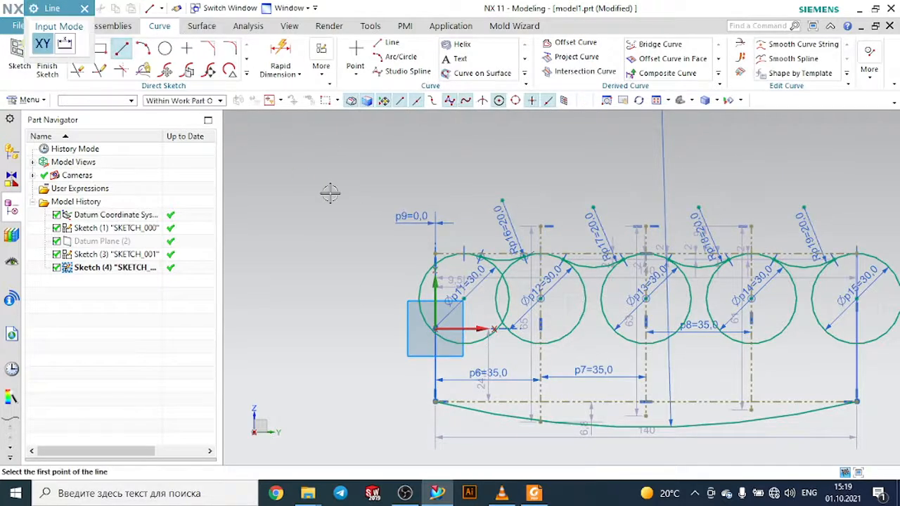
scroll(436, 370, up, 2)
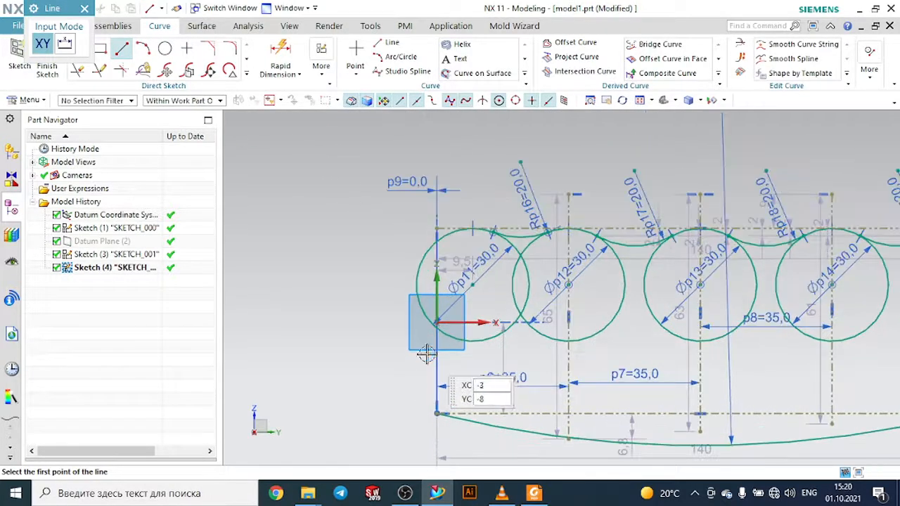
click(437, 414)
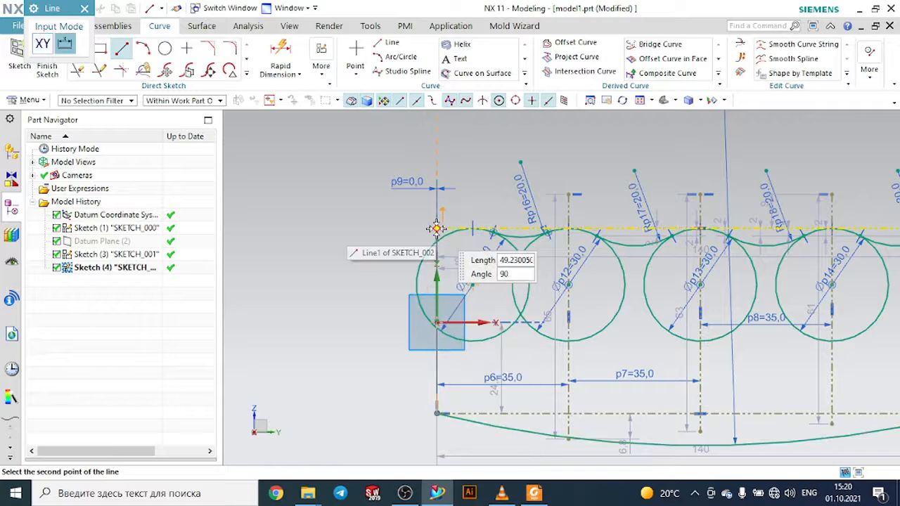
click(436, 228)
Draw a horizontal line about 9.5 mm long from the first circle's top tangent point to the vertical line's upper endpoint.
scroll(410, 197, up, 7)
scroll(411, 197, up, 1)
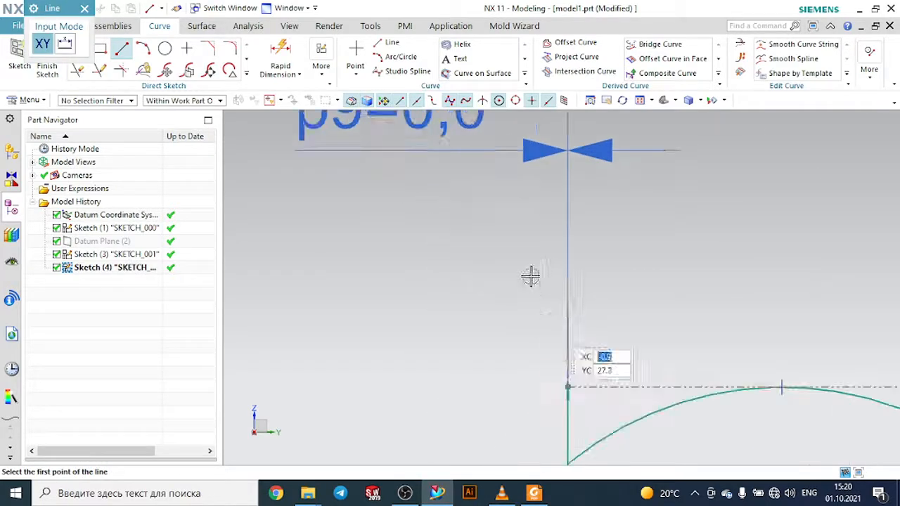
scroll(599, 275, down, 3)
scroll(743, 370, up, 1)
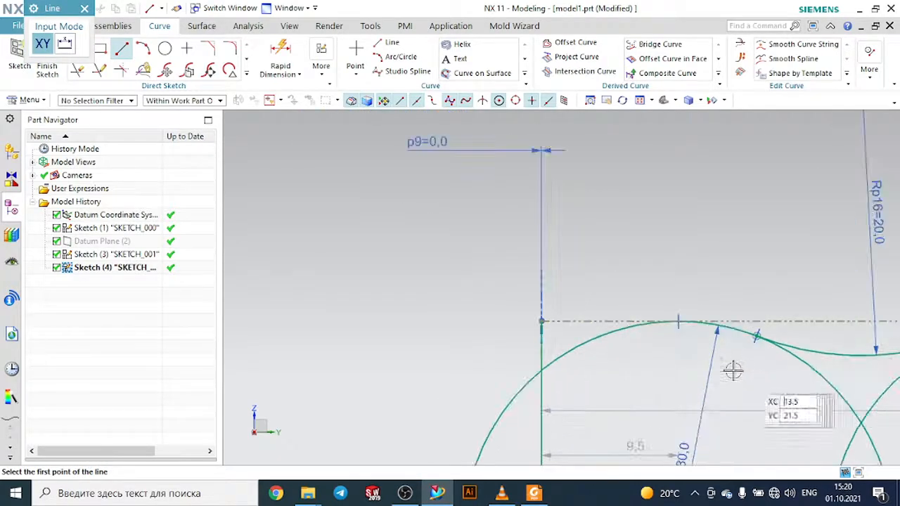
click(649, 324)
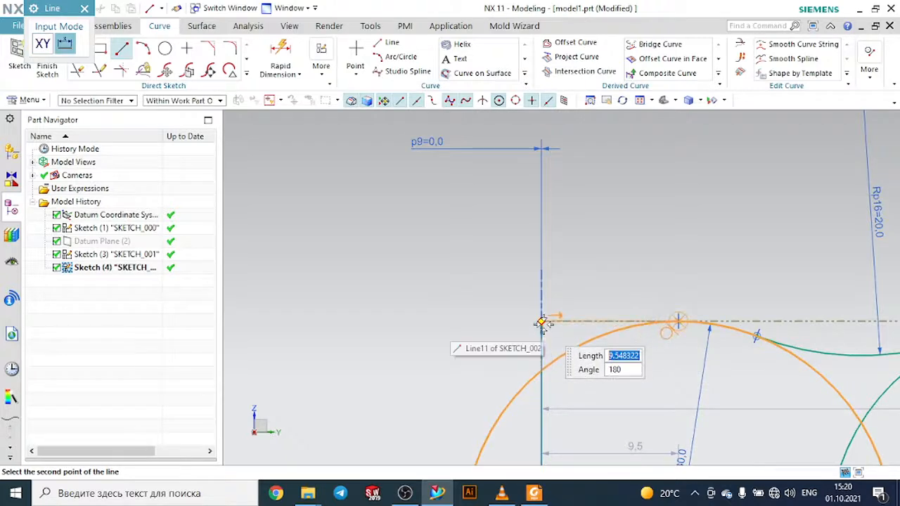
click(541, 322)
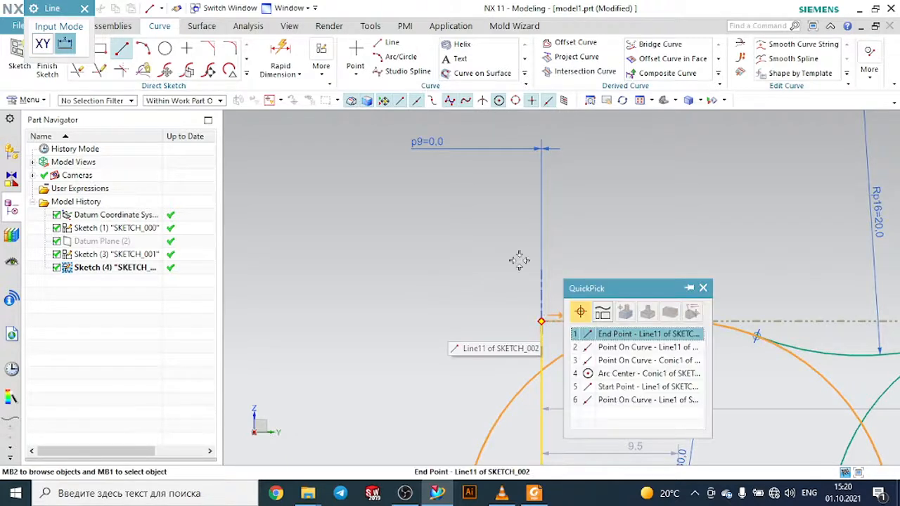
click(647, 334)
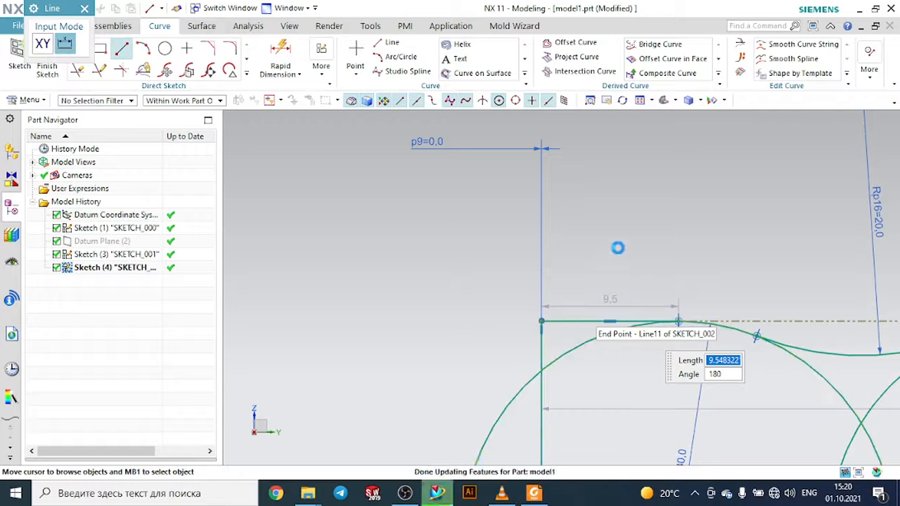
scroll(620, 199, down, 3)
key(Escape)
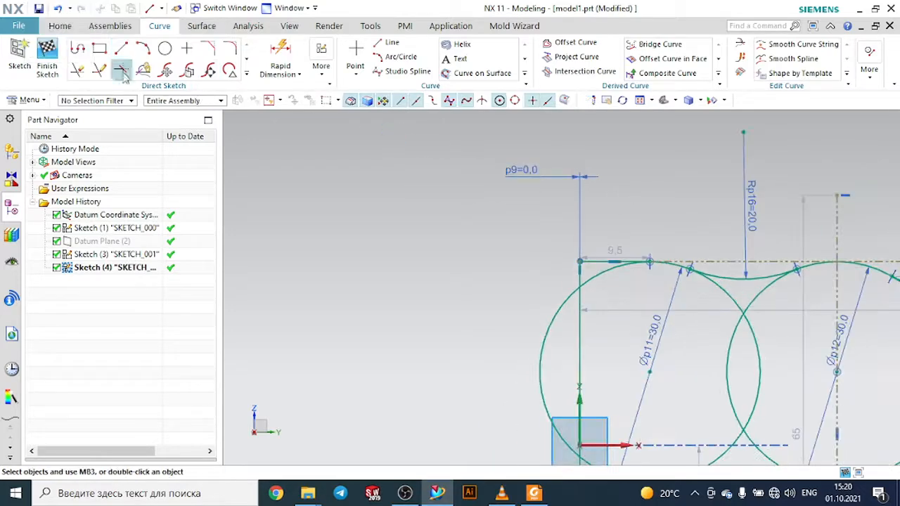
click(99, 69)
scroll(633, 285, up, 3)
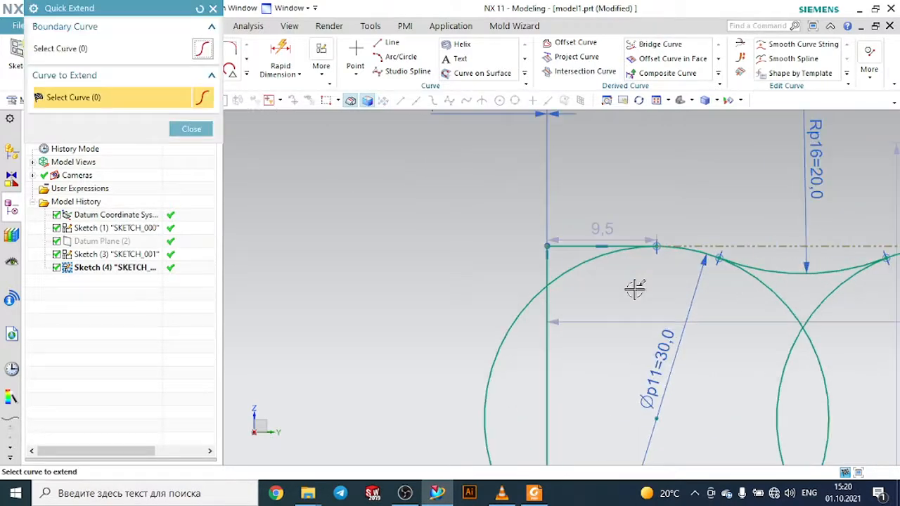
click(576, 256)
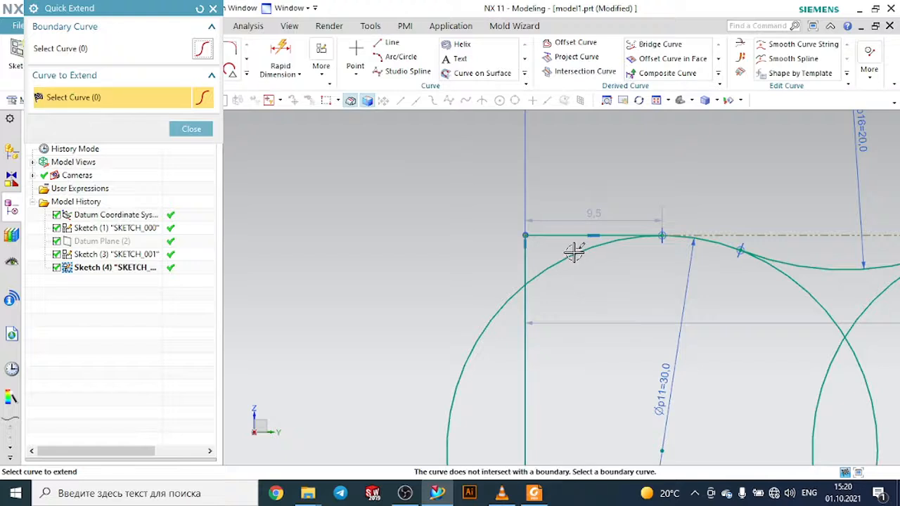
key(Escape)
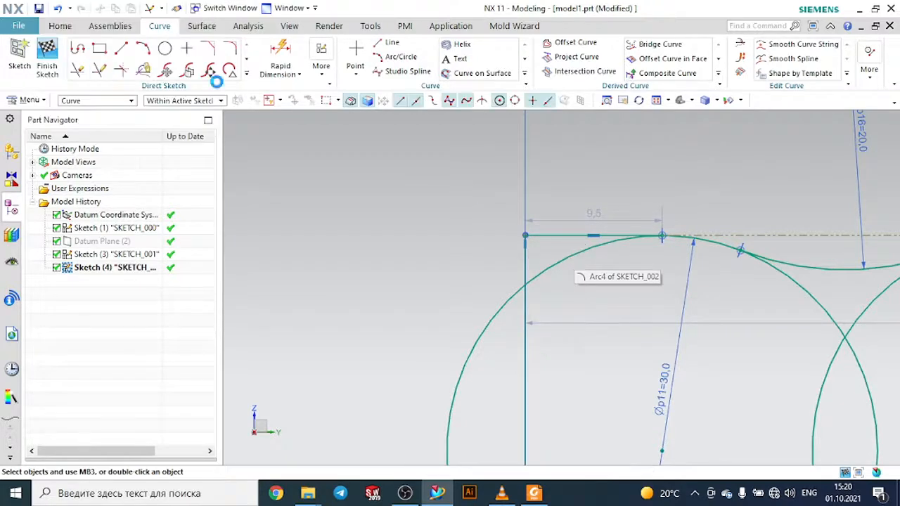
Trim away the first circle's arcs outside the vertical line, along its bottom and where it overlaps the second circle.
click(79, 71)
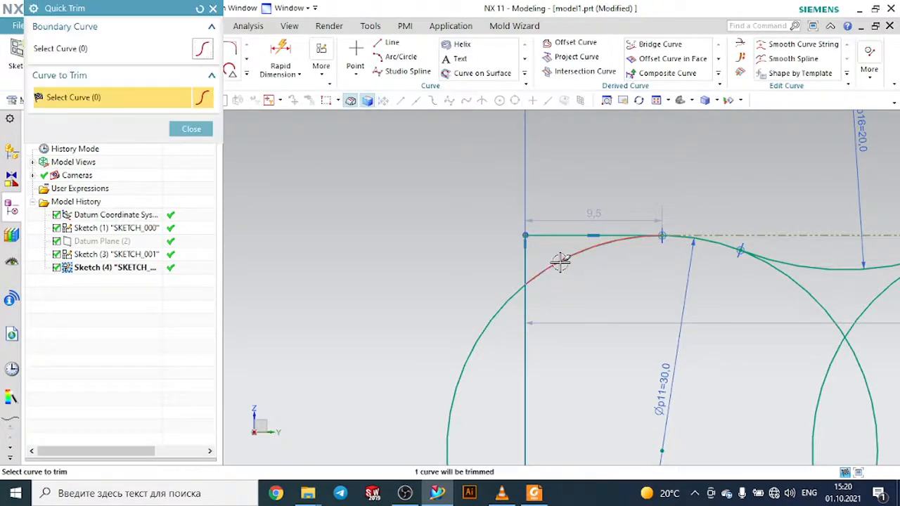
click(560, 262)
scroll(478, 256, down, 5)
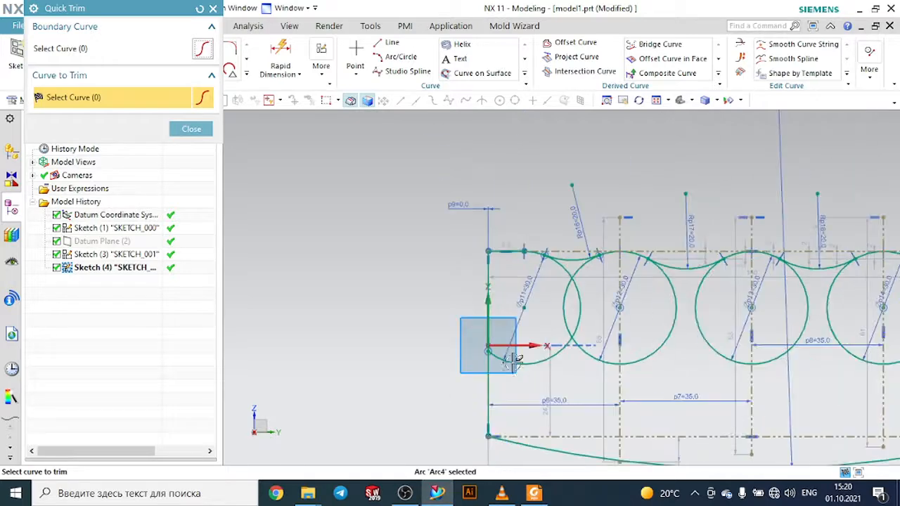
scroll(514, 360, up, 5)
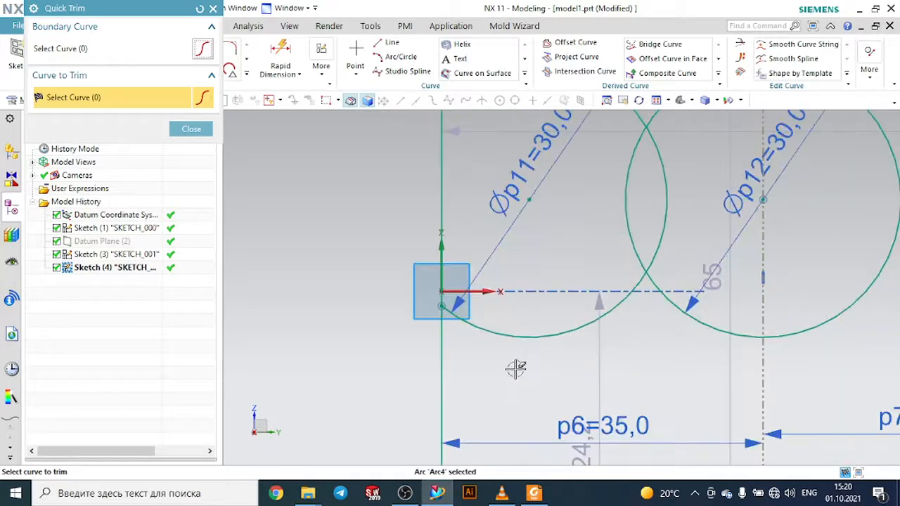
click(475, 317)
scroll(476, 316, down, 5)
click(547, 321)
scroll(538, 287, up, 5)
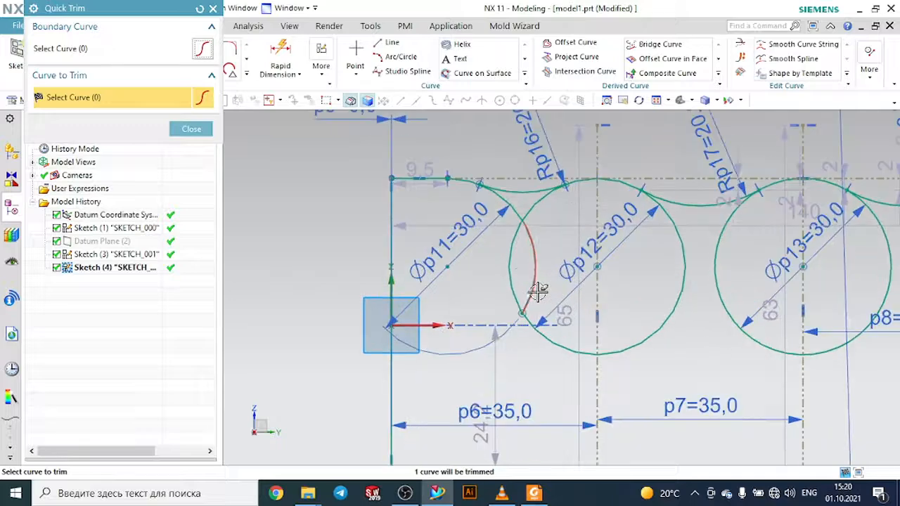
Trim away the lower arcs of the second, third and fourth circles, keeping only their crests between the connecting arcs.
drag(471, 252, 738, 273)
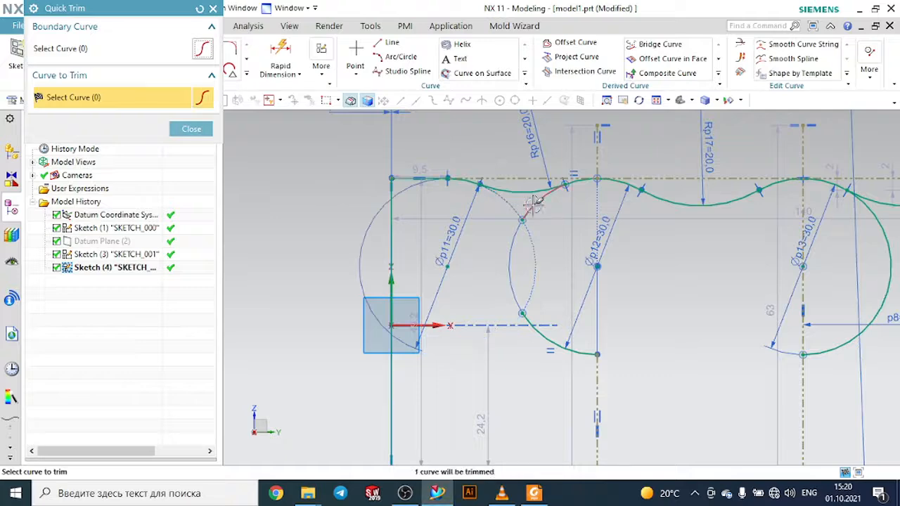
click(535, 202)
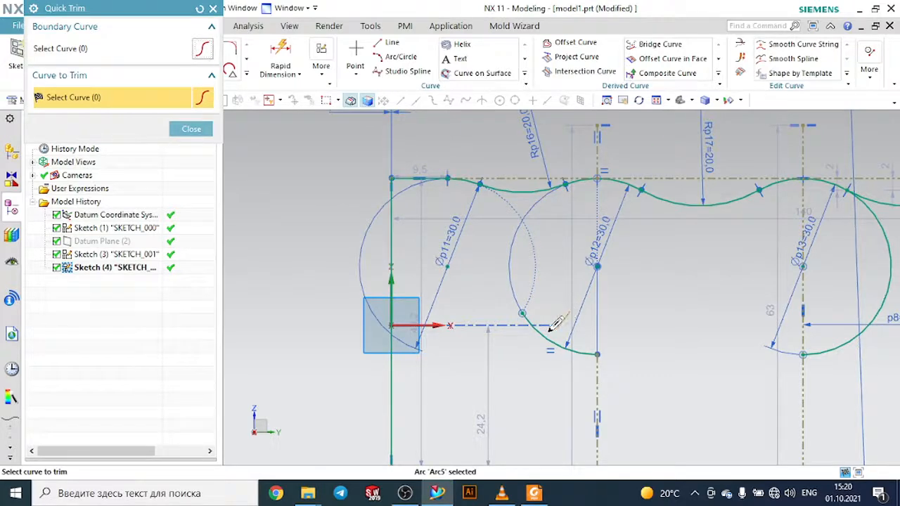
scroll(457, 279, down, 4)
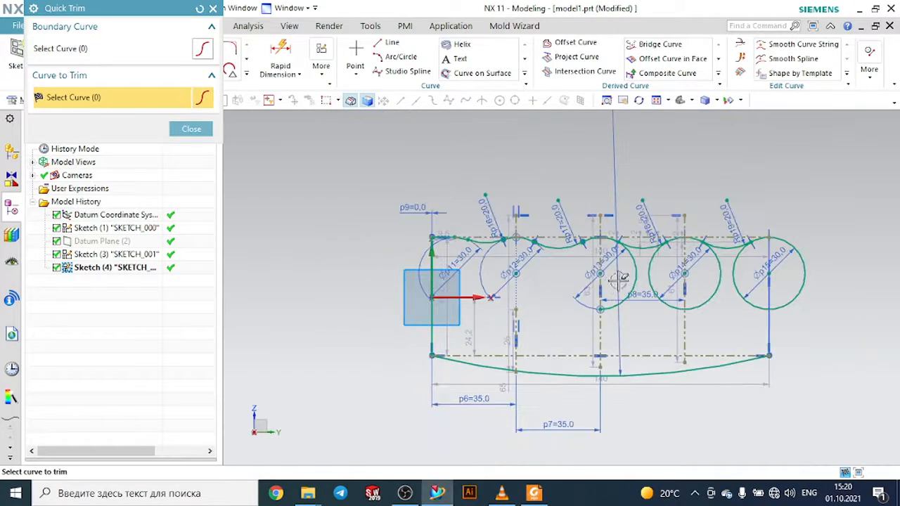
scroll(619, 279, up, 4)
drag(534, 256, 850, 262)
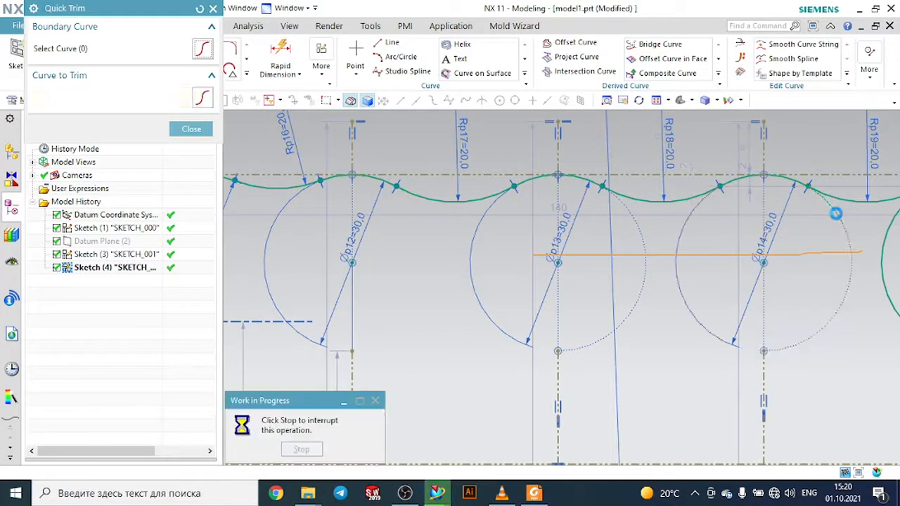
scroll(753, 330, down, 4)
scroll(754, 257, up, 4)
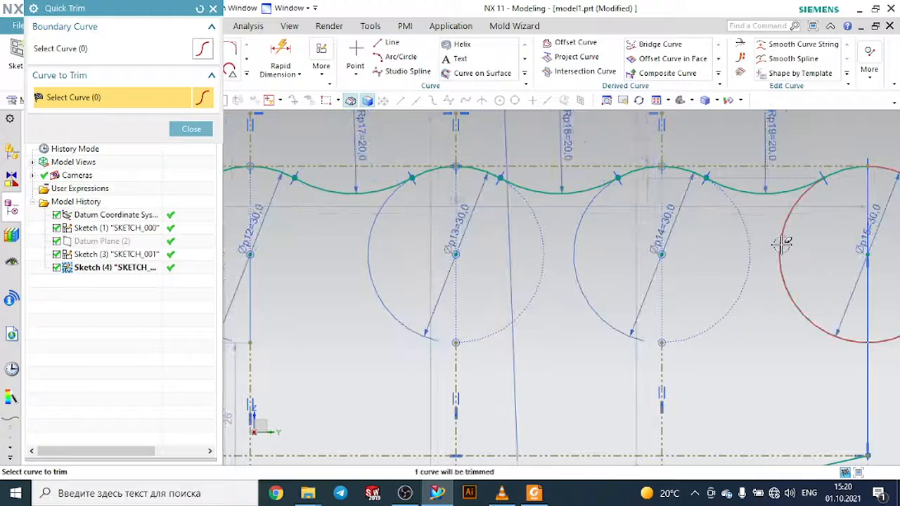
Trim the fifth circle down to its crest ending at the far vertical line, and finish the sketch.
click(783, 244)
scroll(782, 244, down, 4)
scroll(802, 233, up, 5)
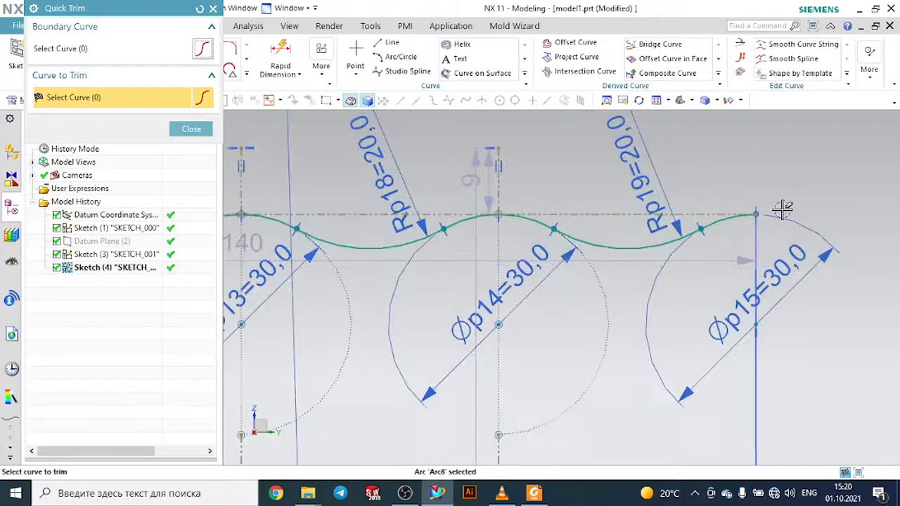
scroll(783, 209, down, 5)
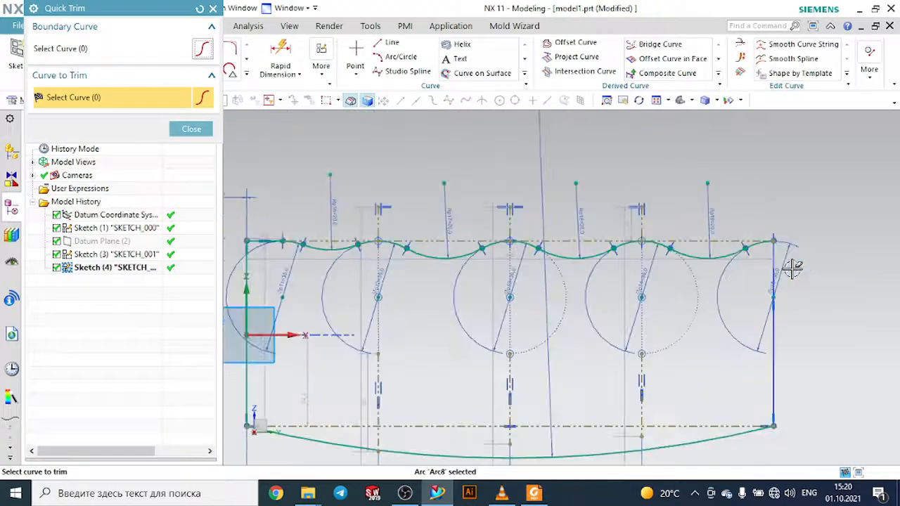
click(191, 130)
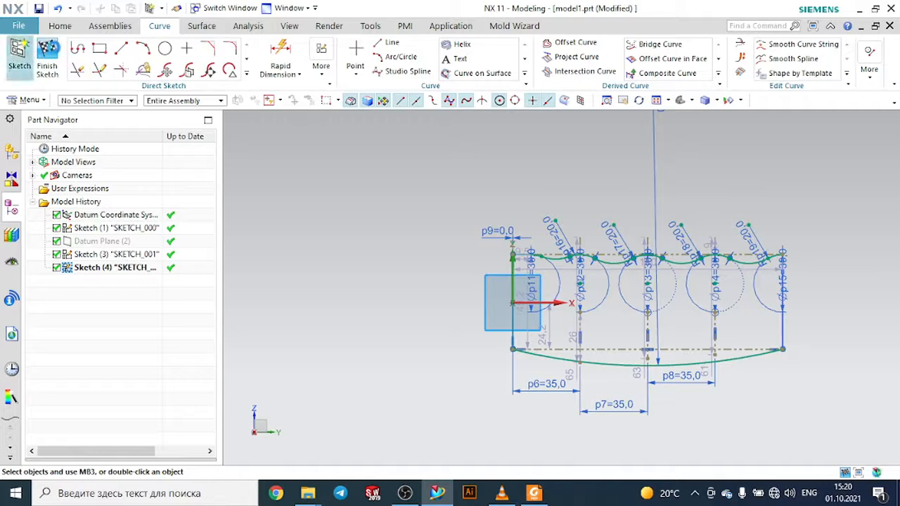
click(19, 57)
key(Escape)
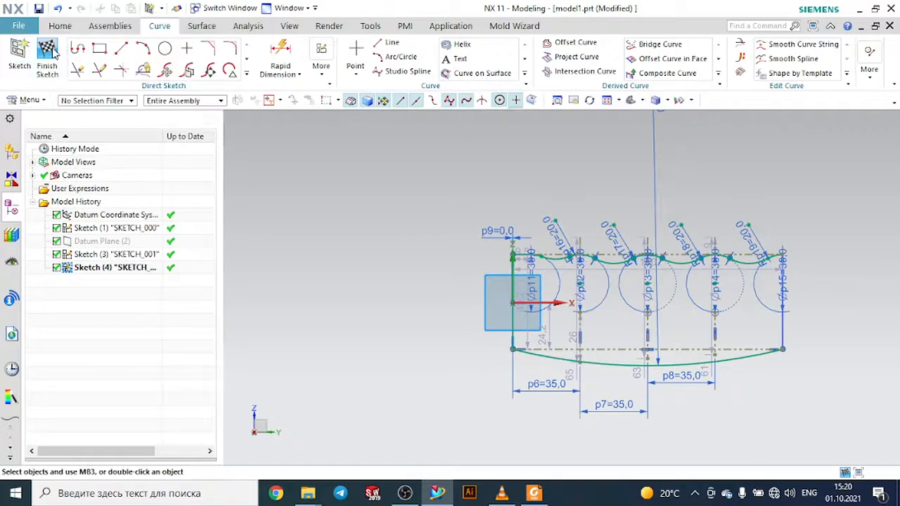
Start a Swept feature with the circle at the far end as the first section and the ellipse at the origin as the second.
mouse_move(502, 169)
middle_down()
mouse_move(488, 195)
mouse_move(499, 186)
mouse_move(558, 199)
mouse_move(535, 207)
mouse_move(506, 199)
middle_up()
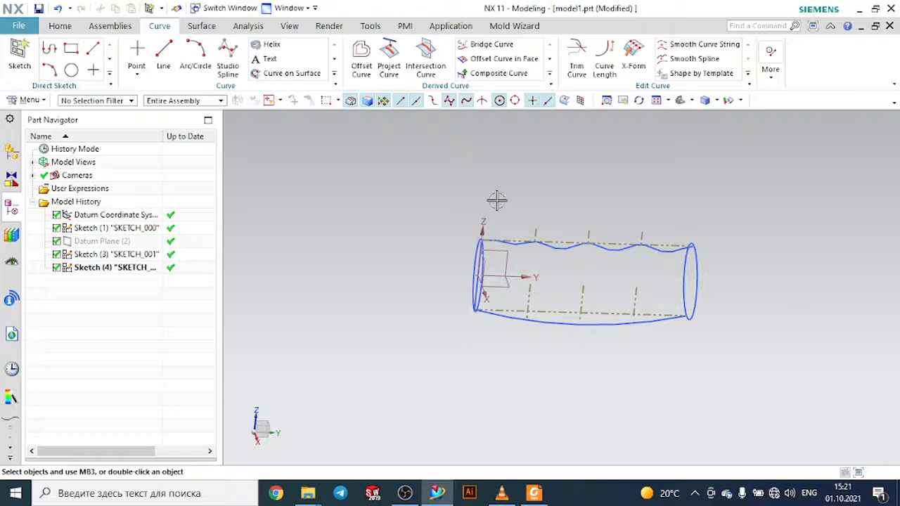
click(61, 26)
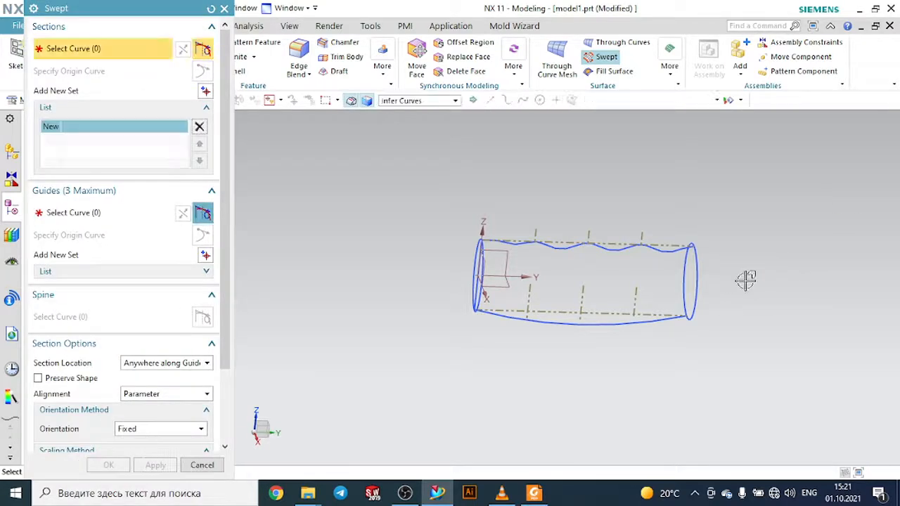
mouse_move(745, 280)
middle_down()
mouse_move(762, 281)
mouse_move(709, 314)
middle_up()
scroll(705, 331, up, 3)
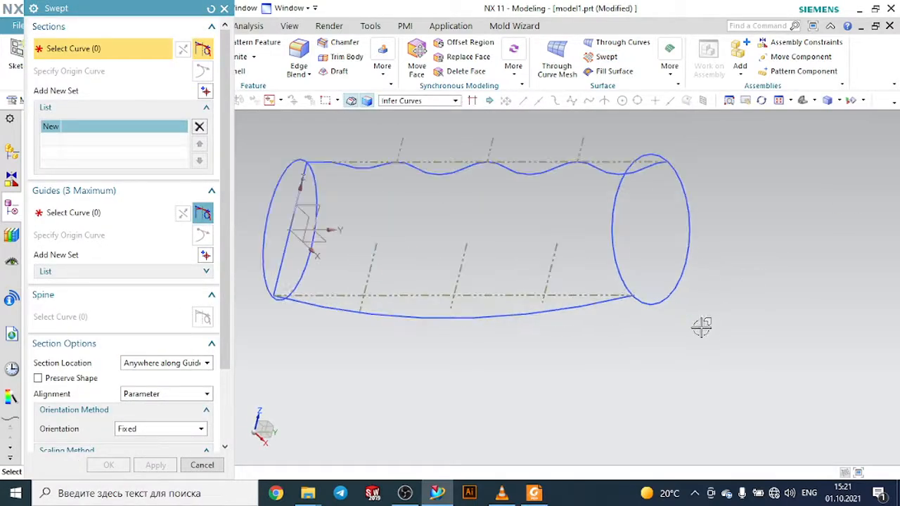
click(674, 299)
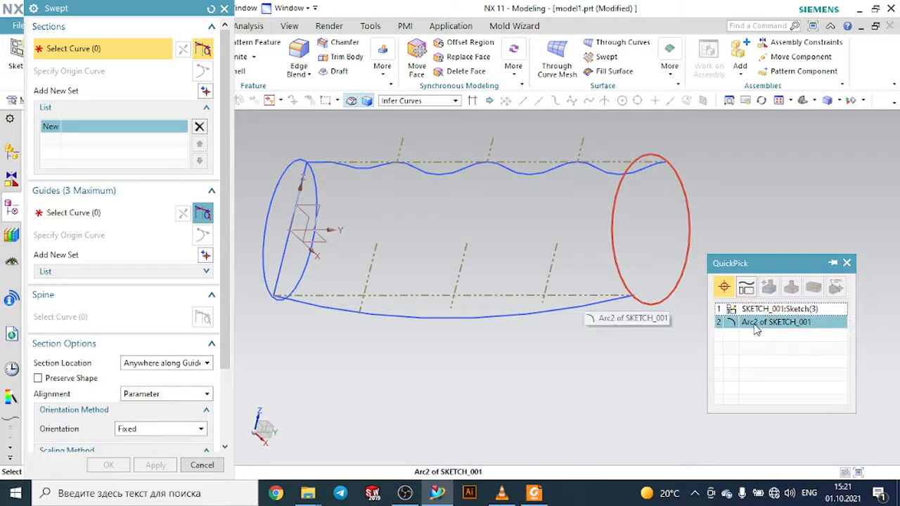
click(758, 323)
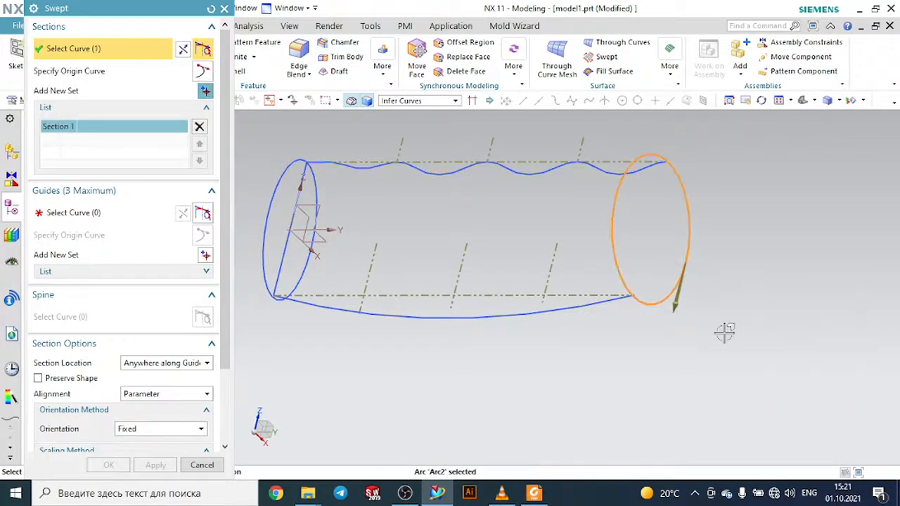
scroll(729, 327, down, 3)
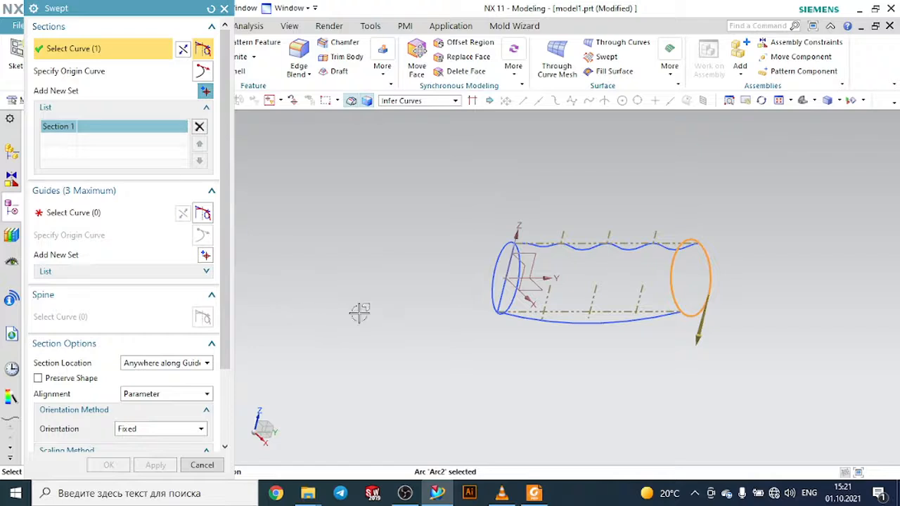
middle_click(422, 307)
scroll(585, 306, up, 3)
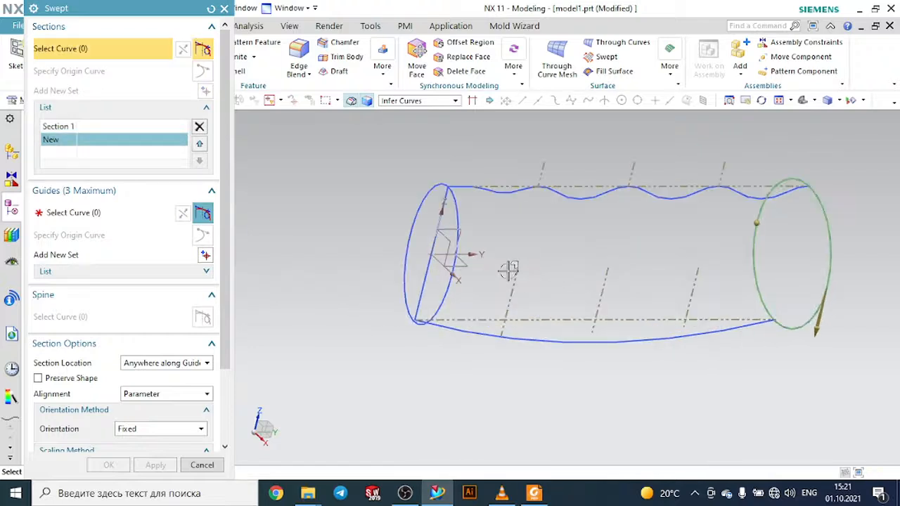
click(462, 222)
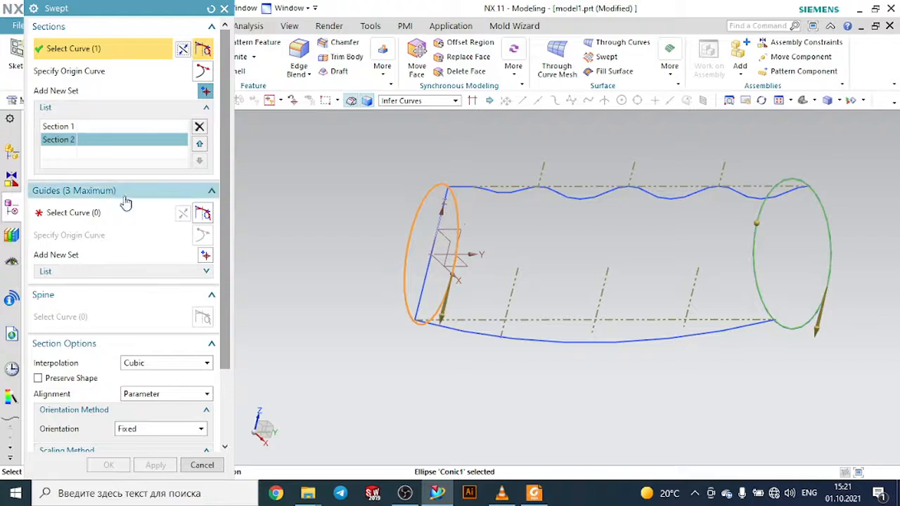
Use the underside arc and the tangent wavy top curve as the two guides, and create the swept body.
click(96, 220)
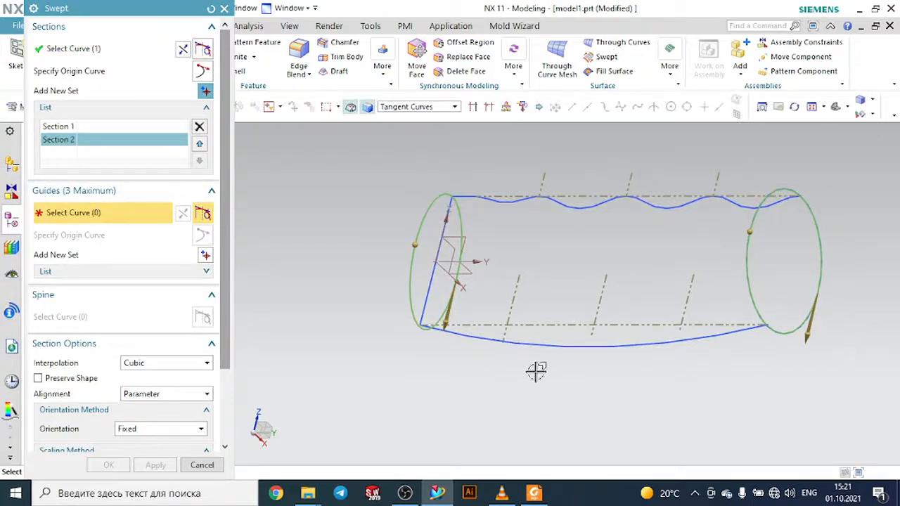
click(468, 347)
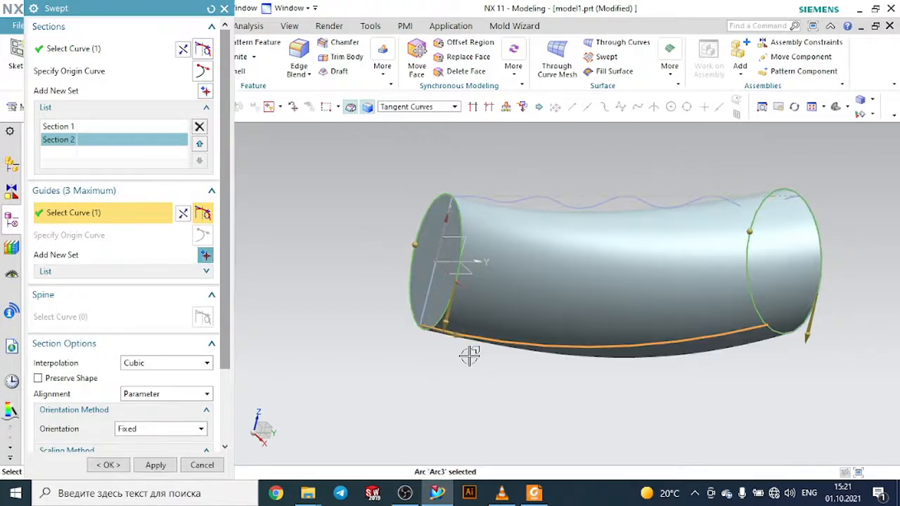
middle_click(469, 357)
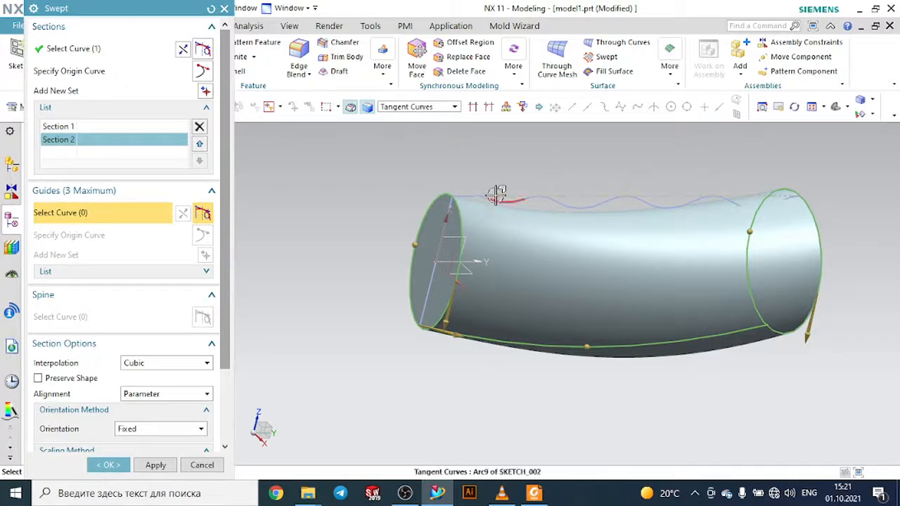
click(497, 195)
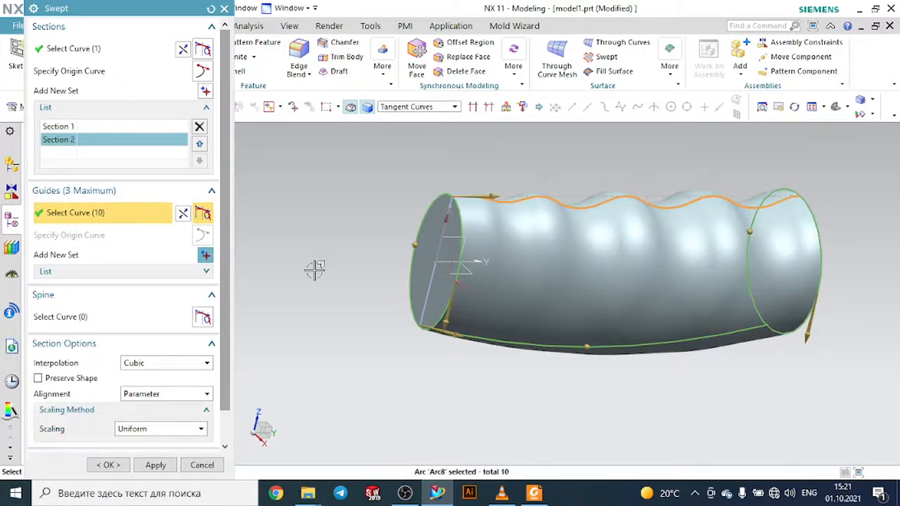
click(107, 465)
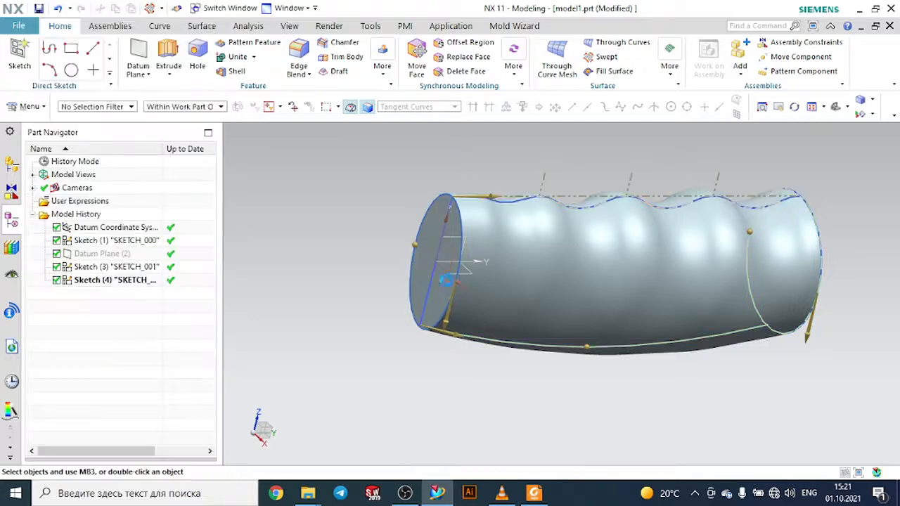
middle_drag(635, 217, 548, 407)
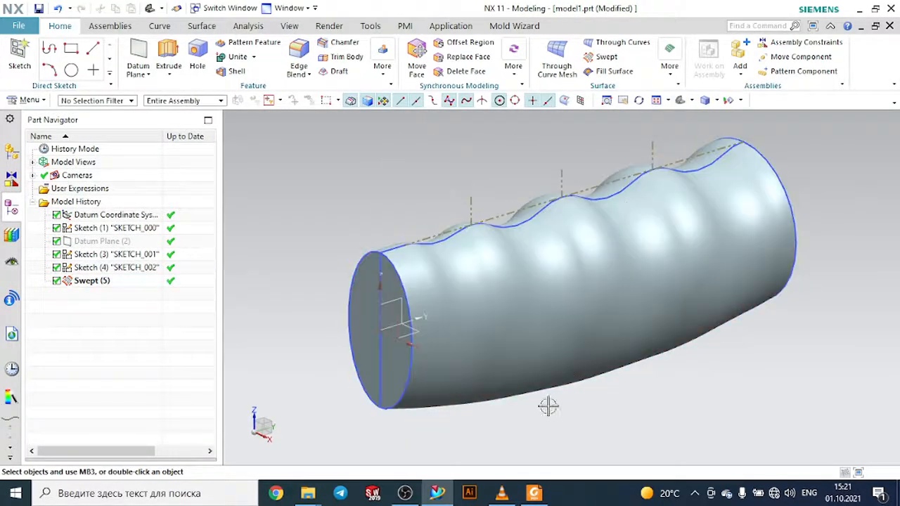
Consulting the drawing in Foxit Reader, create a datum plane 25 mm outward from the handle's elliptical end face and start a sketch on it.
click(538, 492)
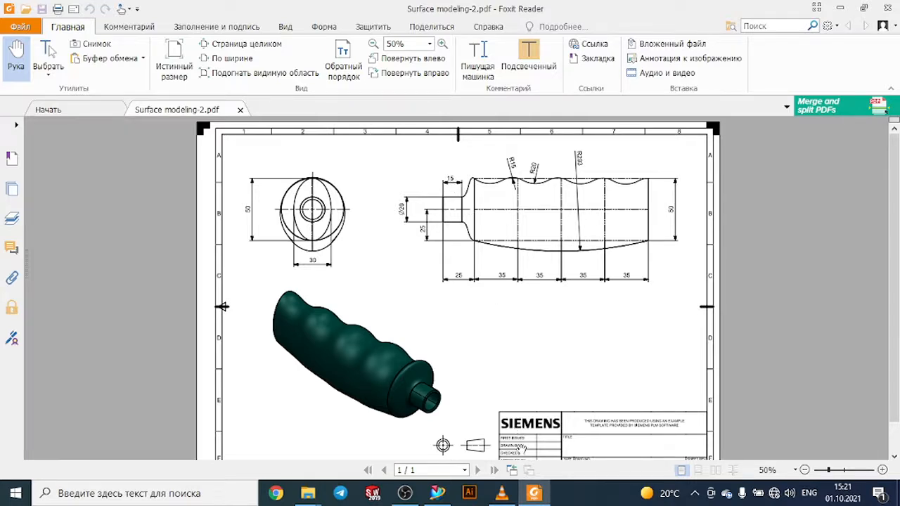
click(456, 393)
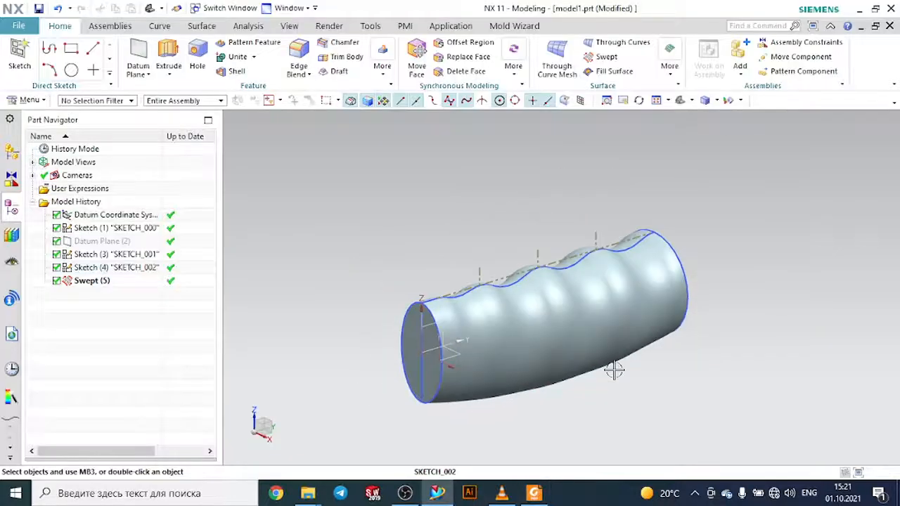
middle_drag(706, 309, 689, 326)
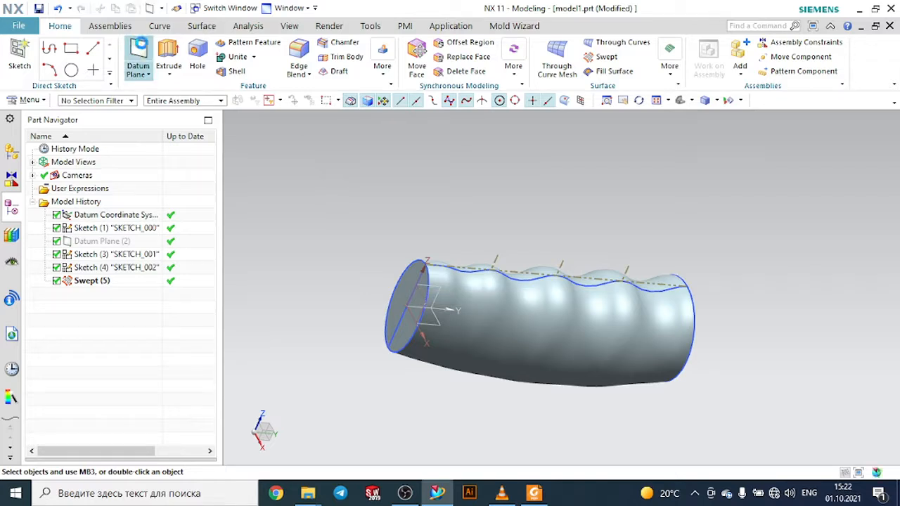
click(138, 53)
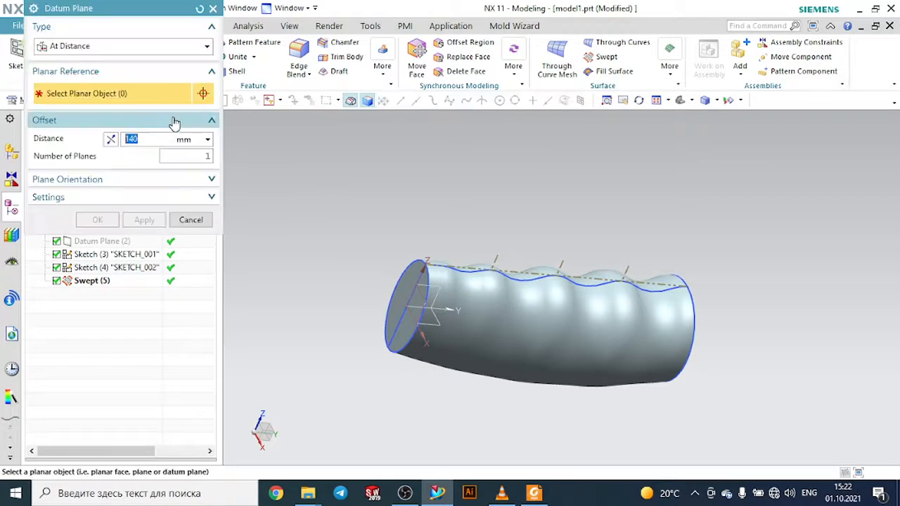
click(418, 271)
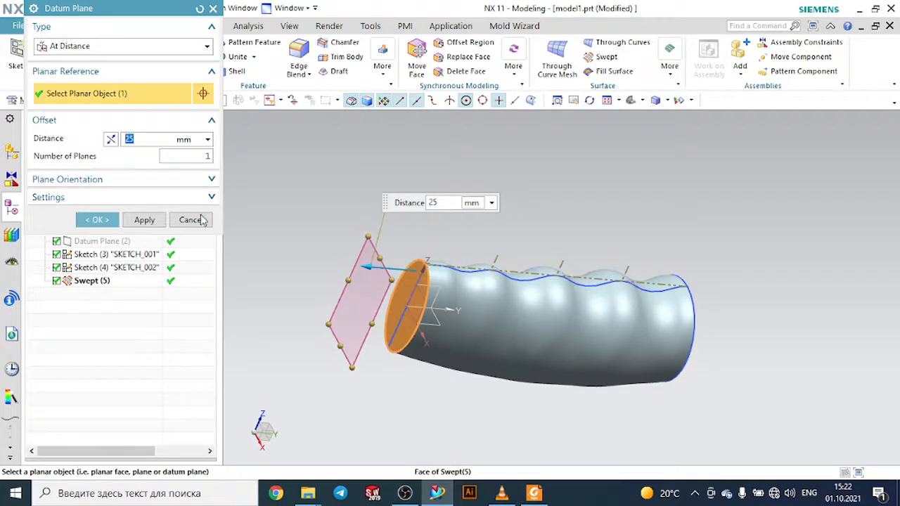
click(112, 220)
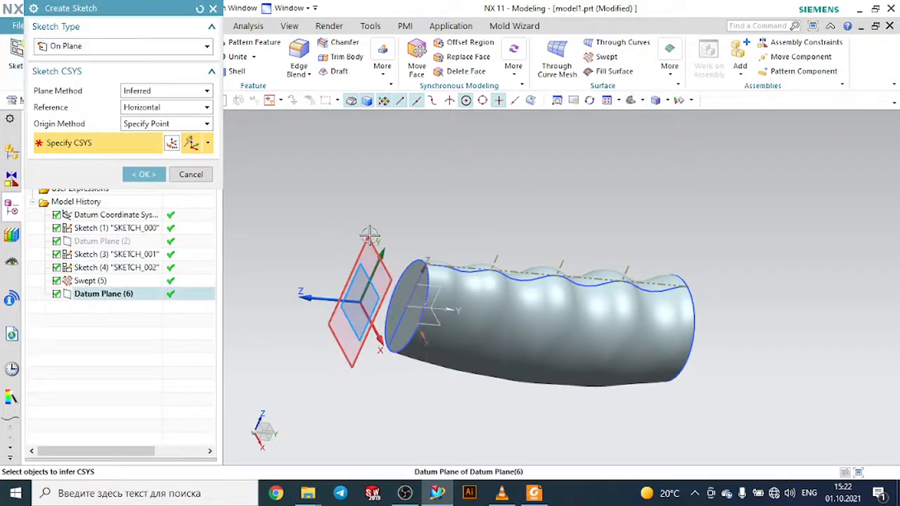
click(368, 246)
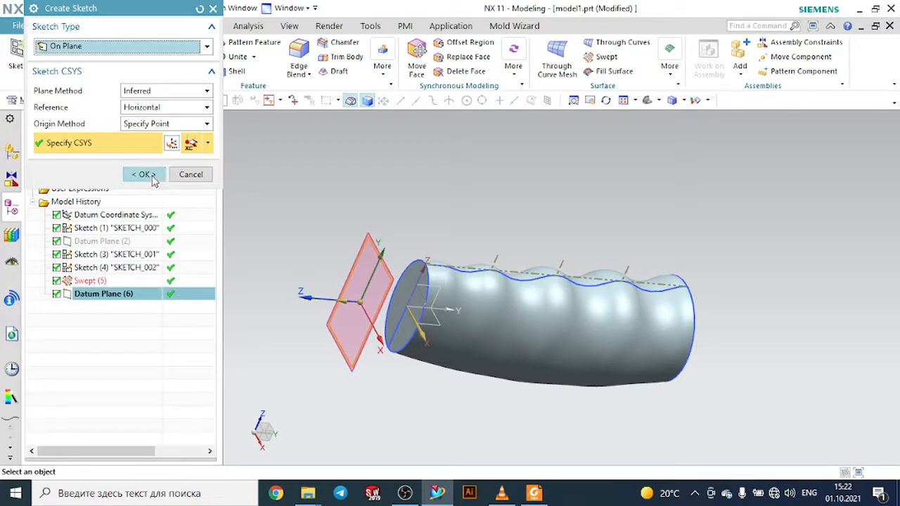
click(152, 177)
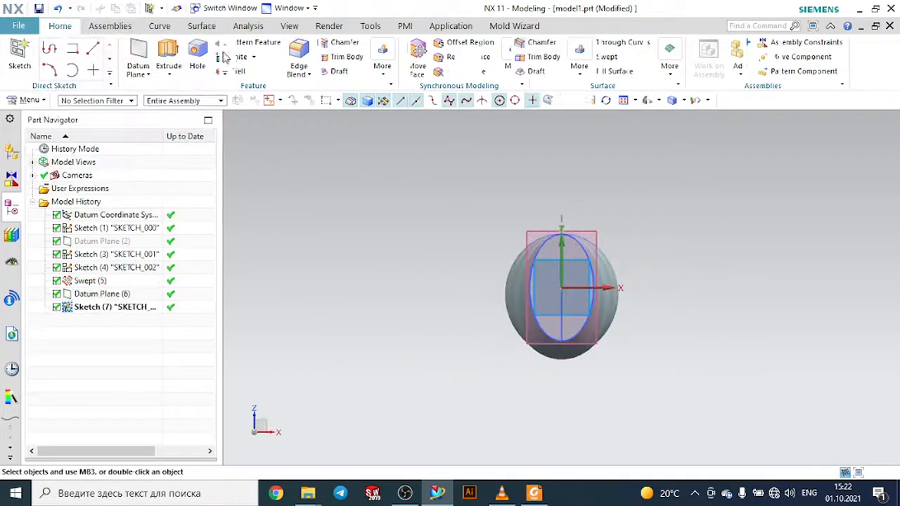
Compare the handle's side view with the drawing in Foxit Reader to check which end carries the neck, leaving the Circle command unused.
click(166, 48)
scroll(575, 294, up, 3)
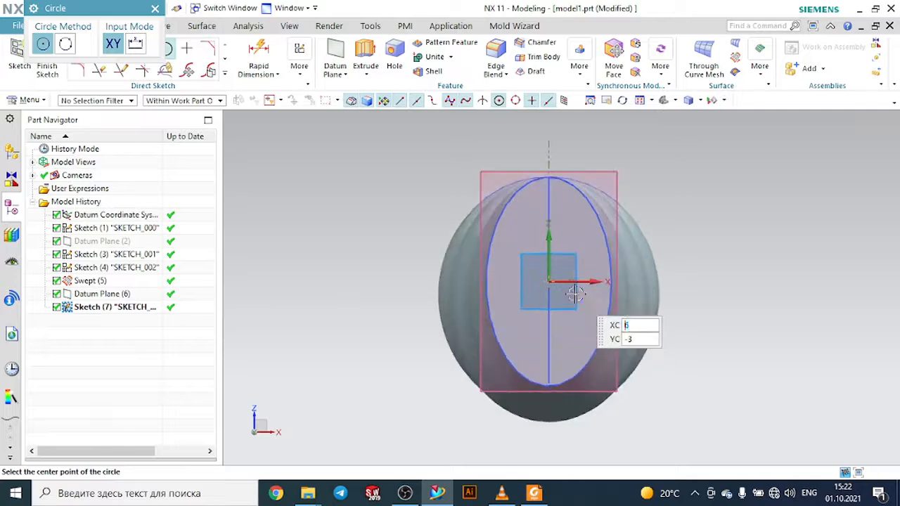
click(535, 493)
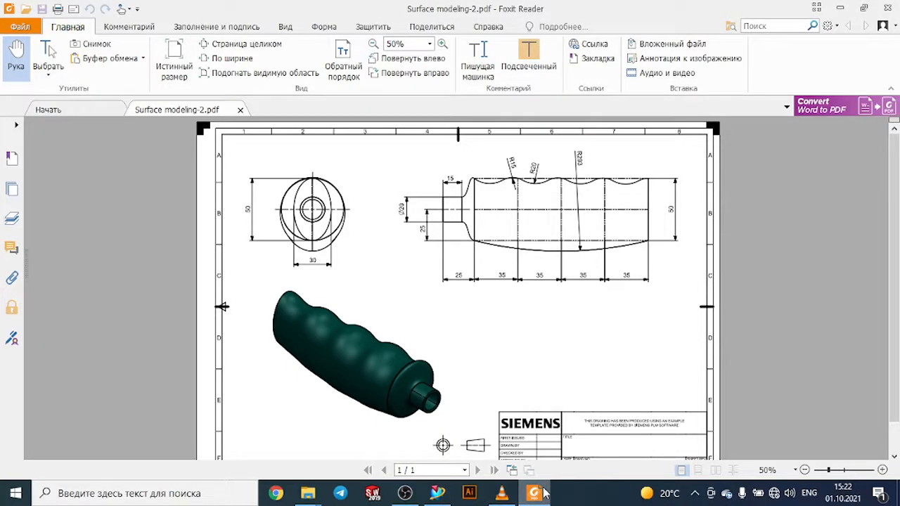
click(545, 495)
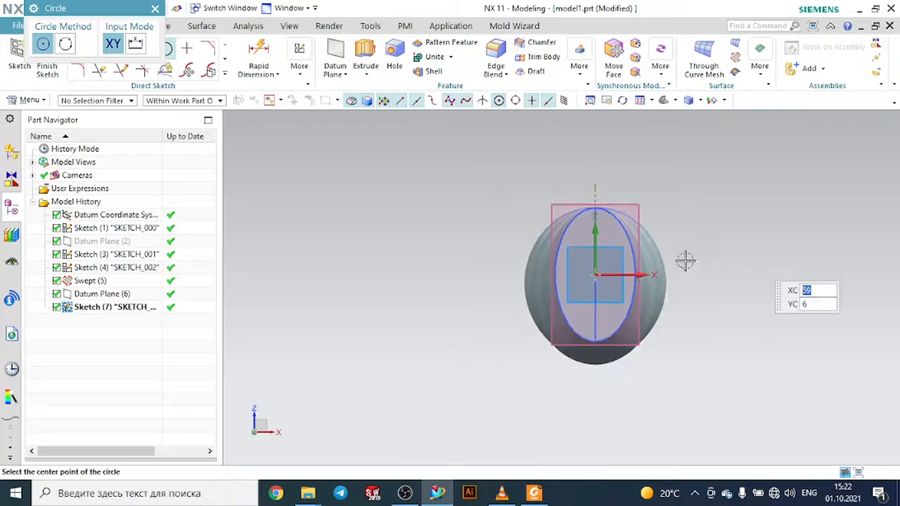
middle_drag(685, 261, 644, 274)
middle_drag(651, 271, 655, 265)
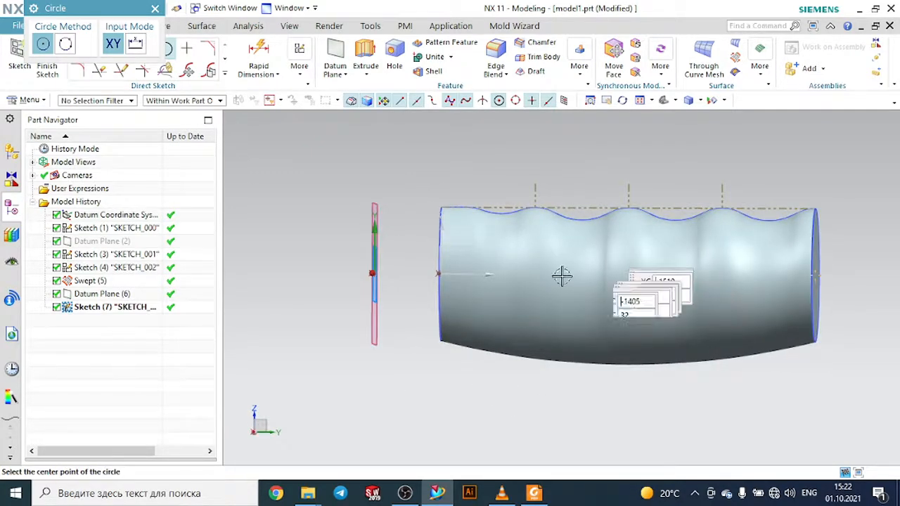
click(529, 494)
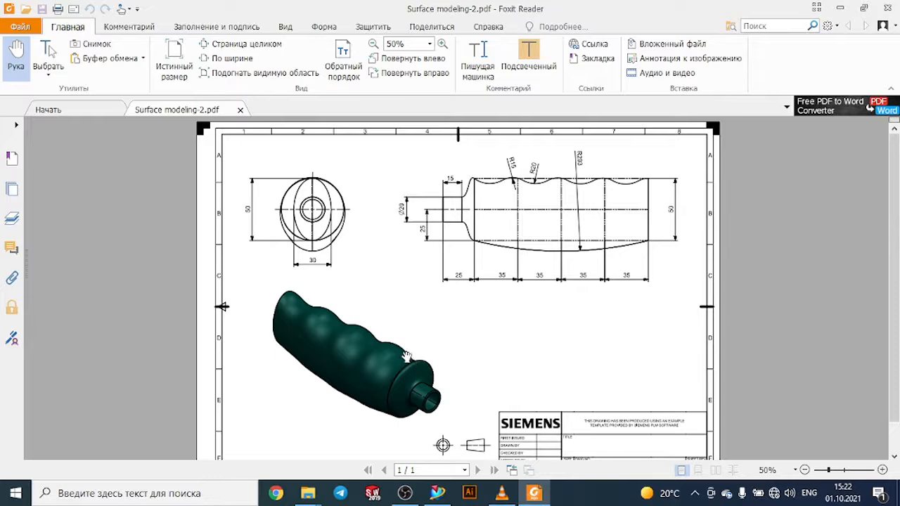
click(438, 493)
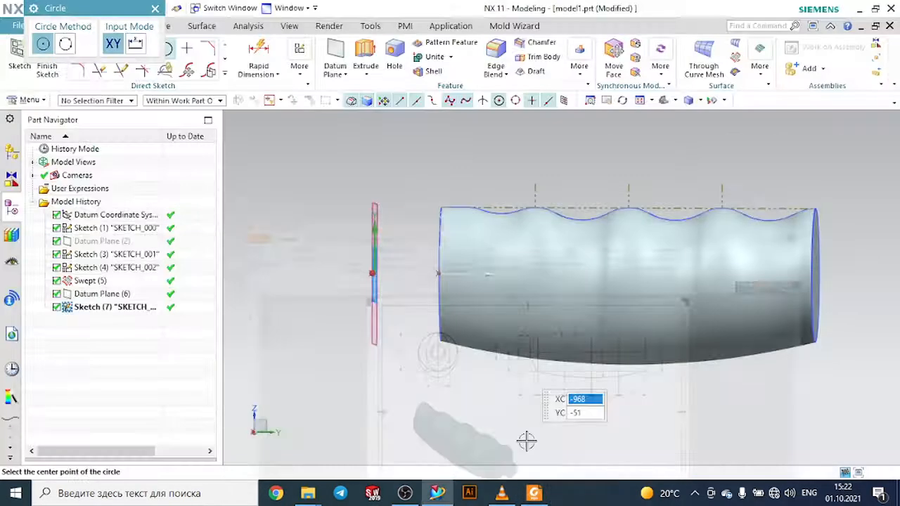
middle_drag(320, 217, 336, 216)
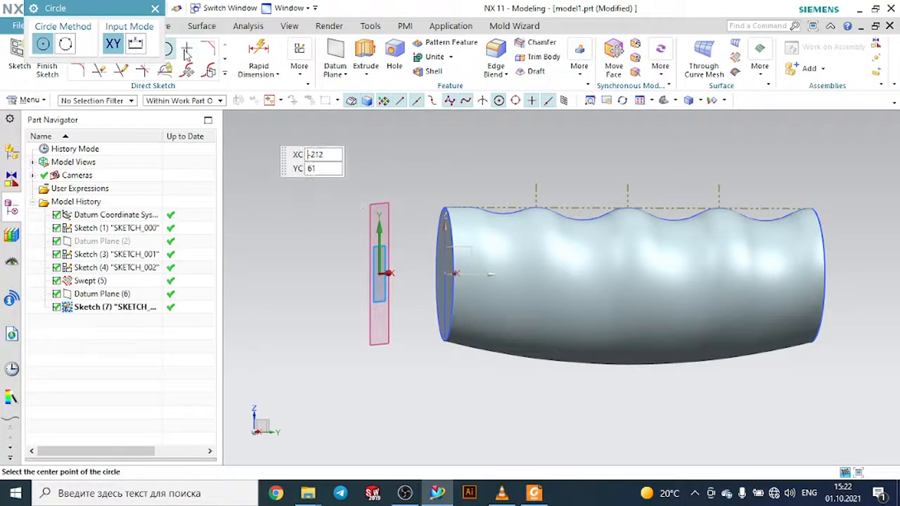
click(156, 9)
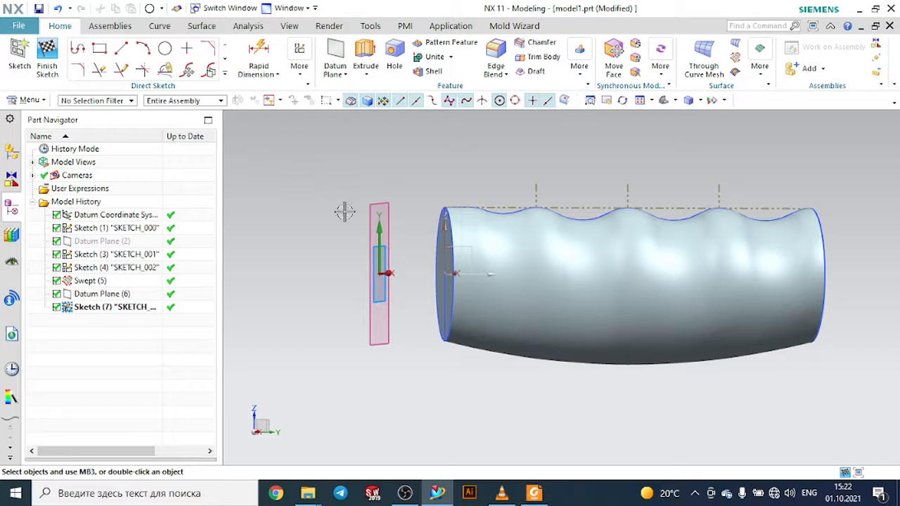
Delete the datum plane offset from the handle's elliptical end and close the update report.
click(385, 205)
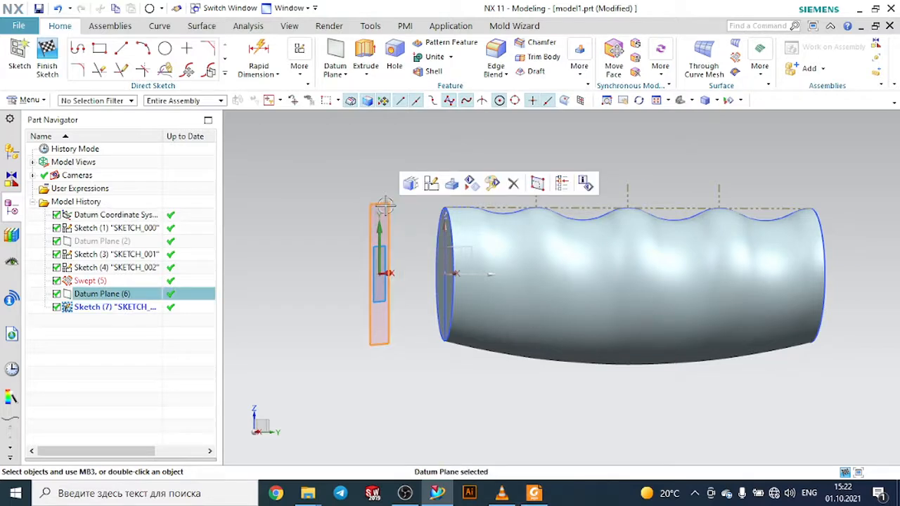
click(513, 184)
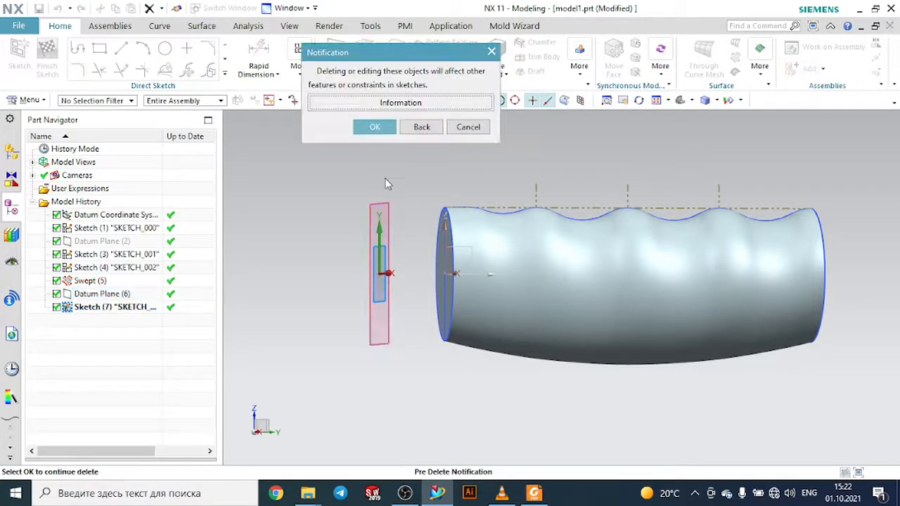
click(374, 126)
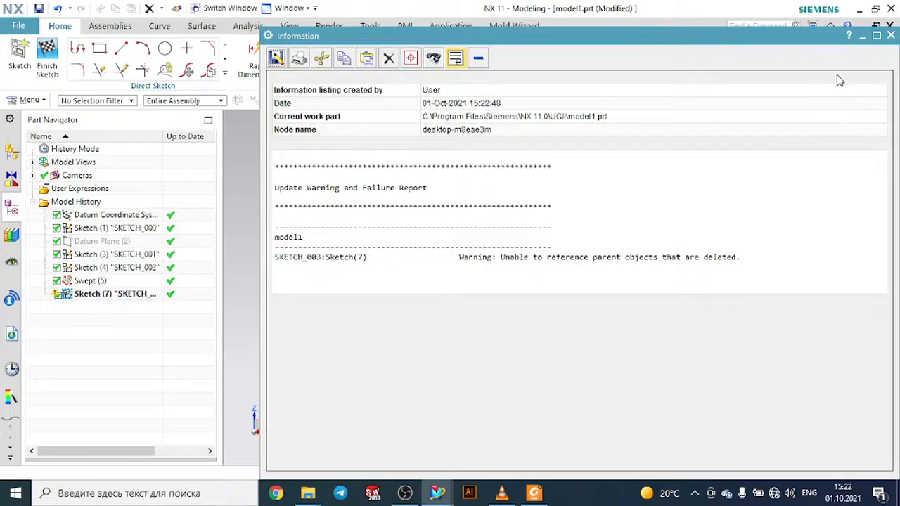
click(884, 36)
click(890, 8)
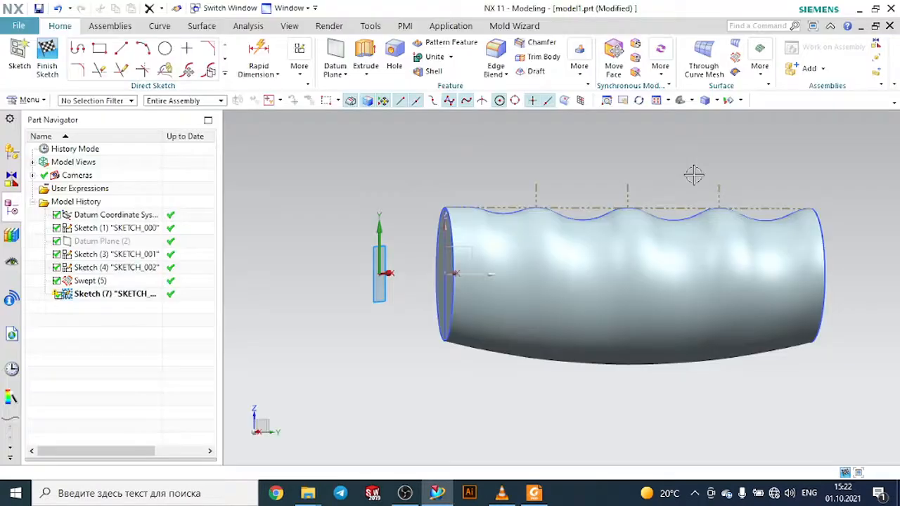
click(385, 249)
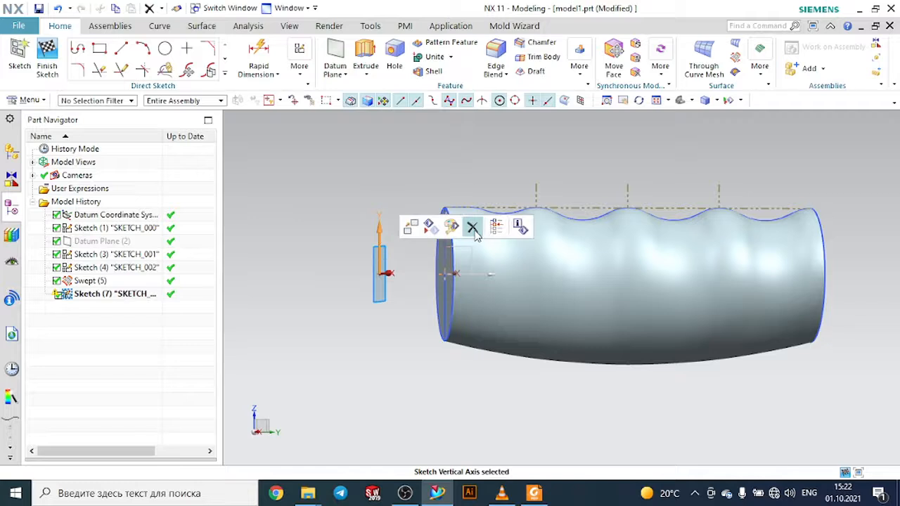
click(472, 225)
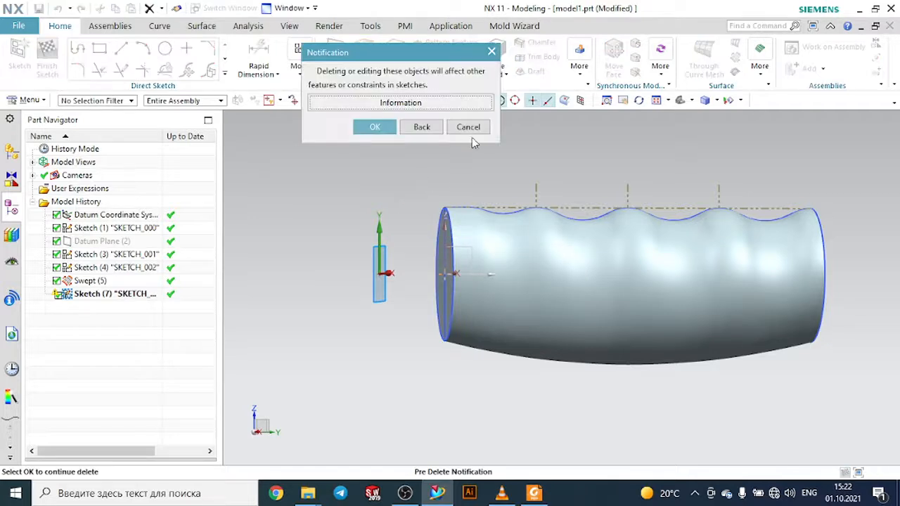
click(469, 129)
Finish the empty sketch and create a datum plane 25 mm outward from the handle's circular end face.
scroll(419, 185, down, 2)
middle_drag(422, 169, 485, 159)
click(47, 56)
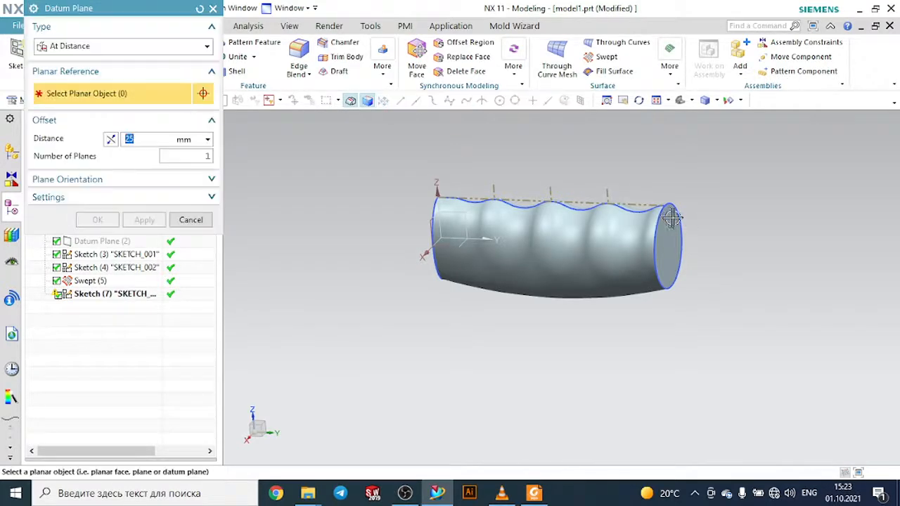
click(672, 222)
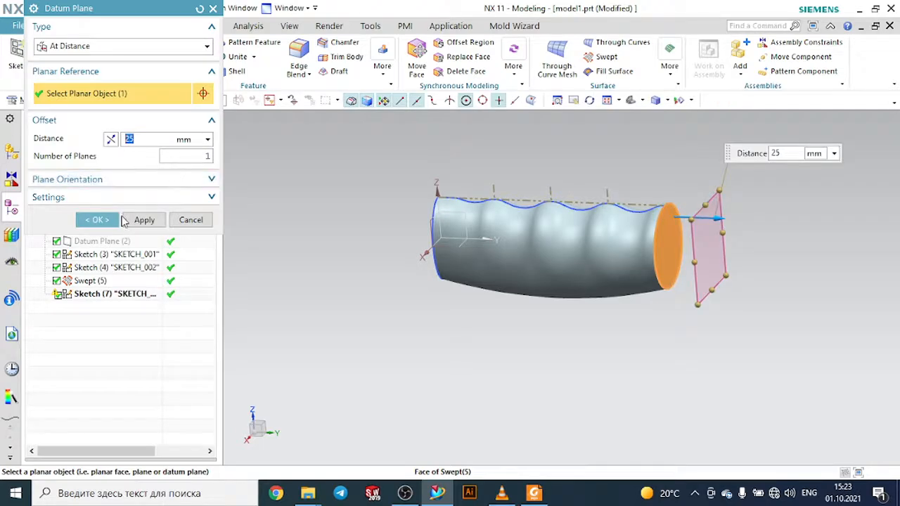
click(116, 221)
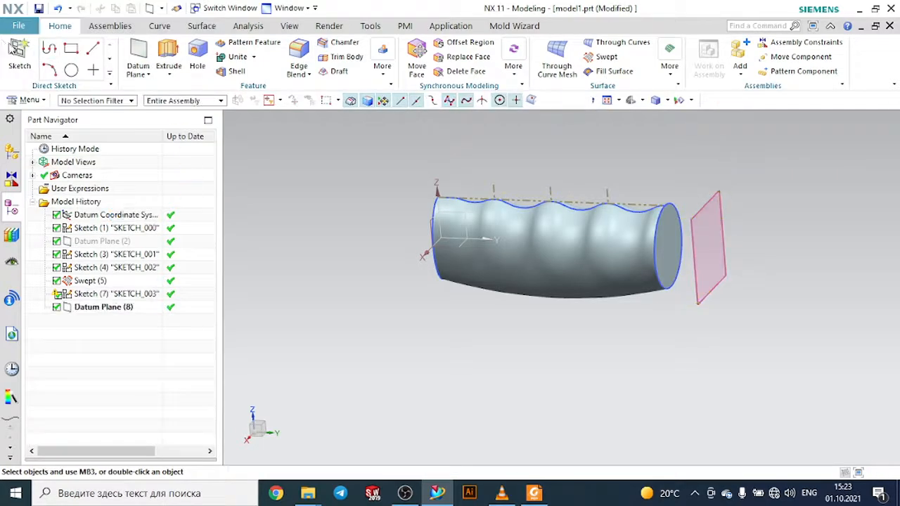
On the new datum plane, sketch a 20 mm diameter circle centred on the sketch origin.
click(27, 56)
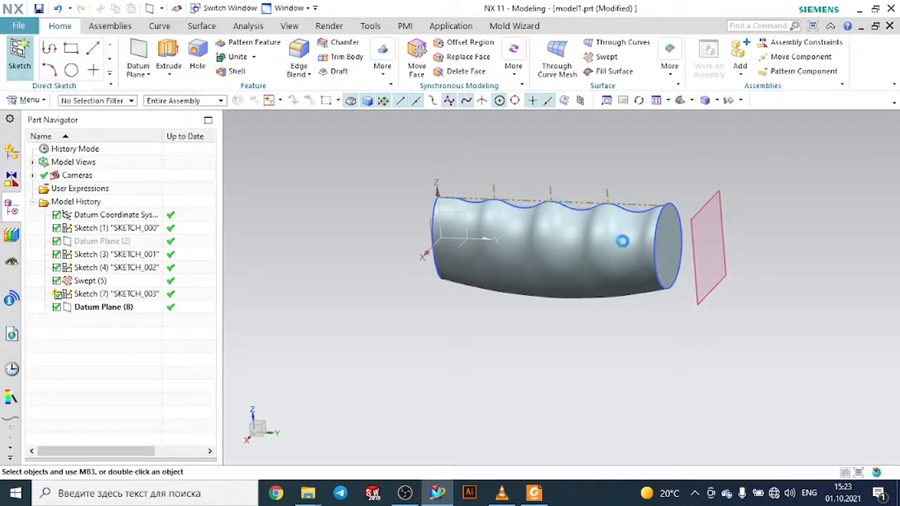
click(719, 183)
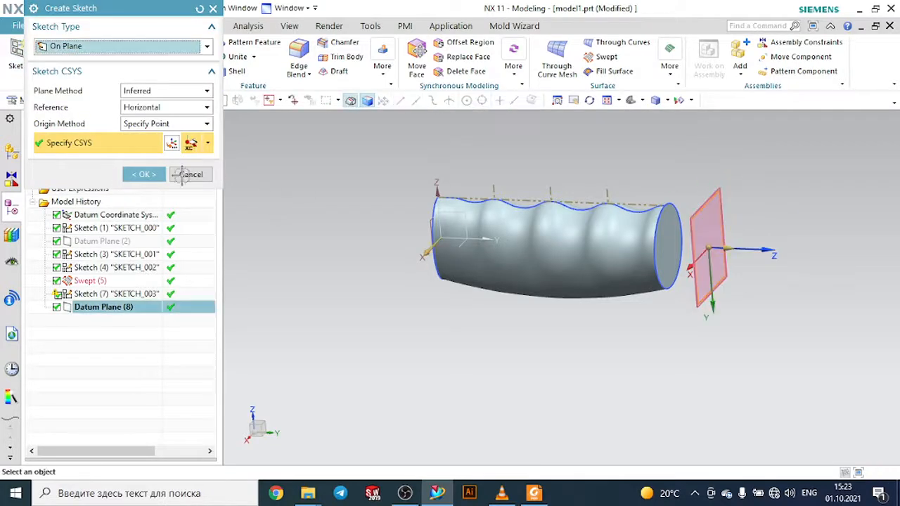
click(149, 174)
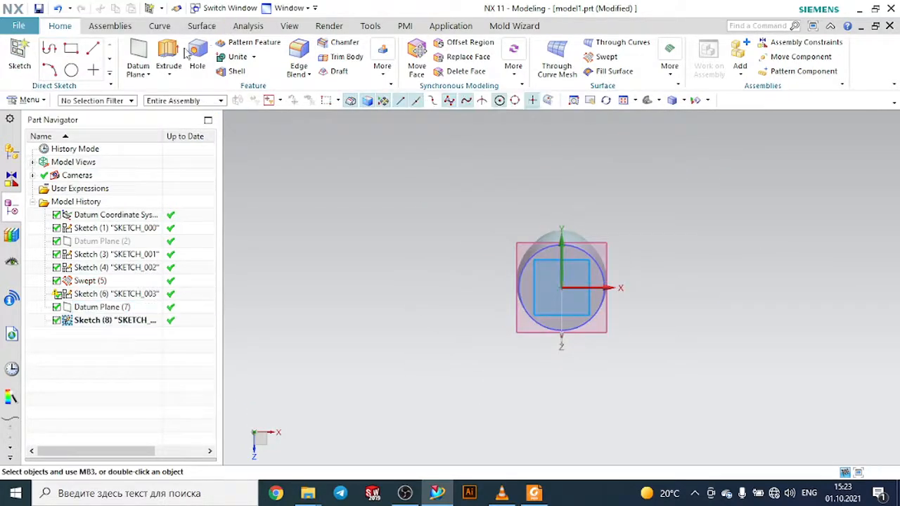
click(166, 48)
scroll(610, 307, up, 2)
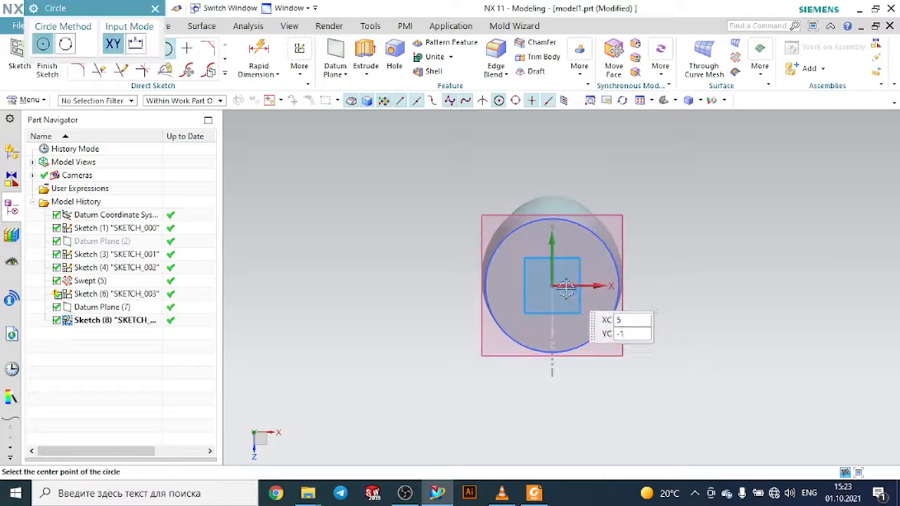
click(553, 285)
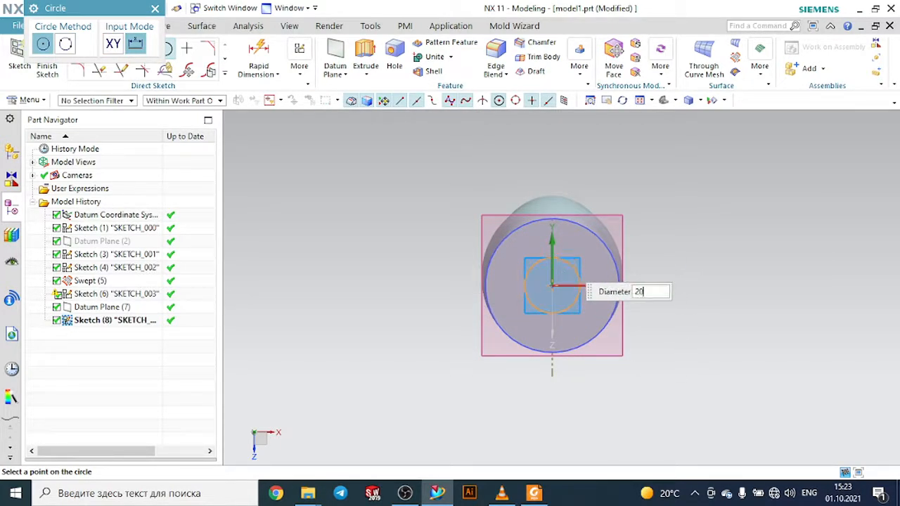
text(20)
key(Return)
key(Escape)
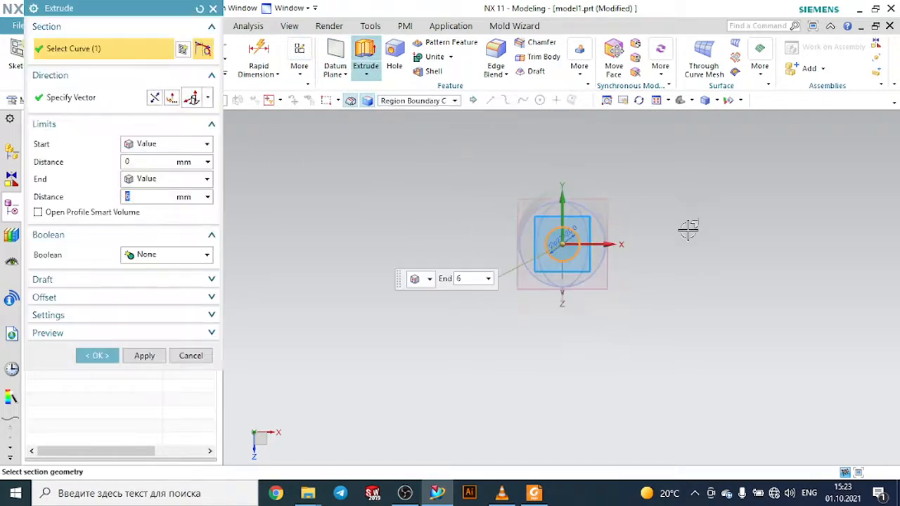
Consulting the drawing in Foxit Reader, extrude the 20 mm circle 15 mm toward the handle as a separate body.
middle_drag(689, 228, 625, 244)
scroll(412, 255, up, 3)
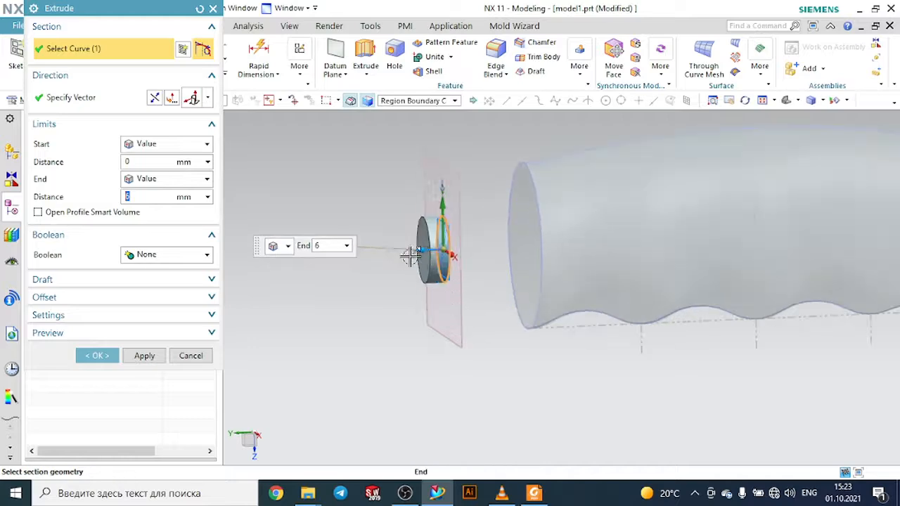
click(535, 494)
click(538, 494)
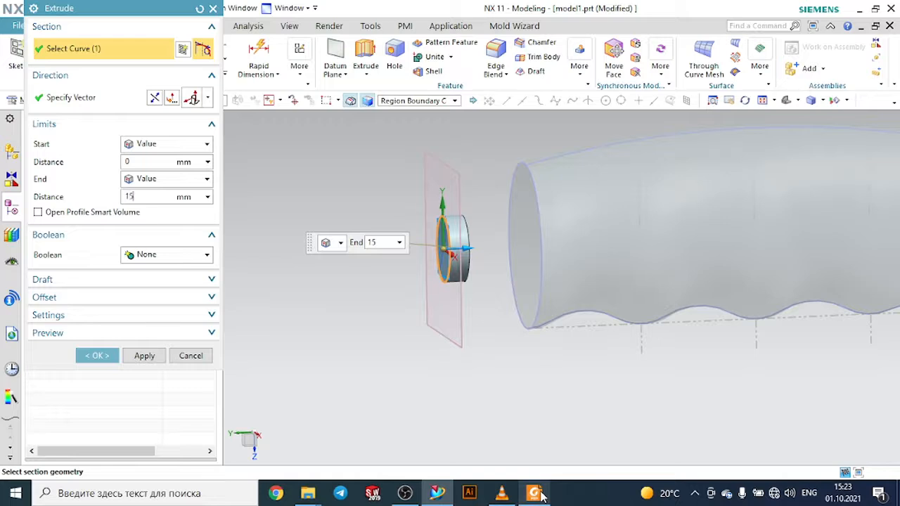
key(Return)
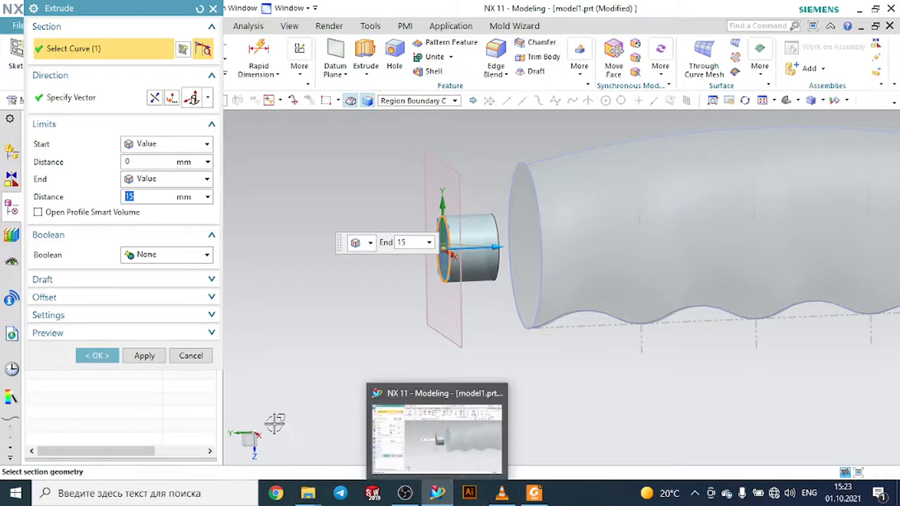
click(86, 356)
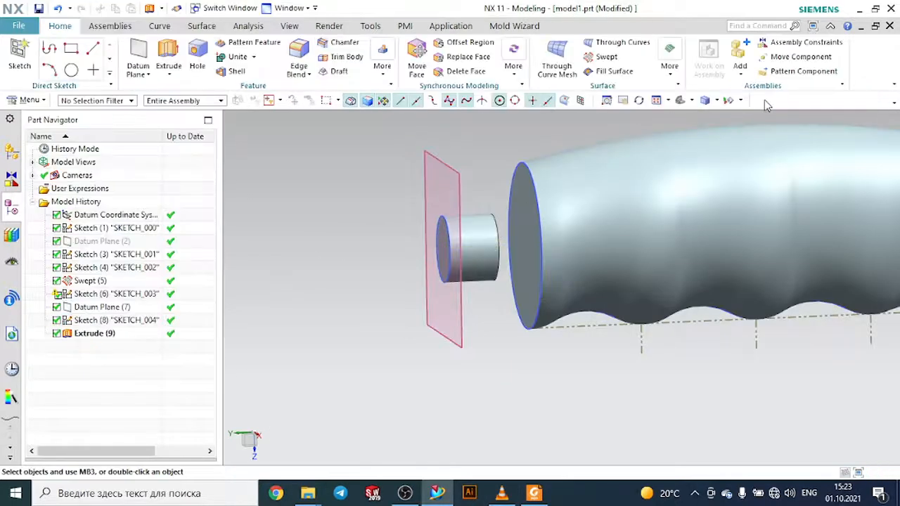
Hide the datum plane at the outer end of the neck cylinder.
click(682, 100)
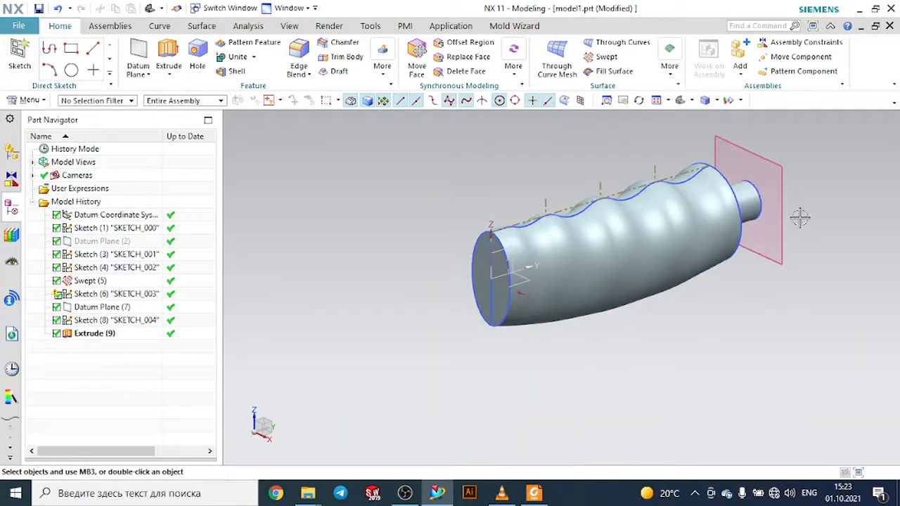
middle_drag(800, 218, 780, 221)
scroll(787, 185, up, 3)
middle_drag(790, 191, 688, 107)
click(786, 161)
click(775, 141)
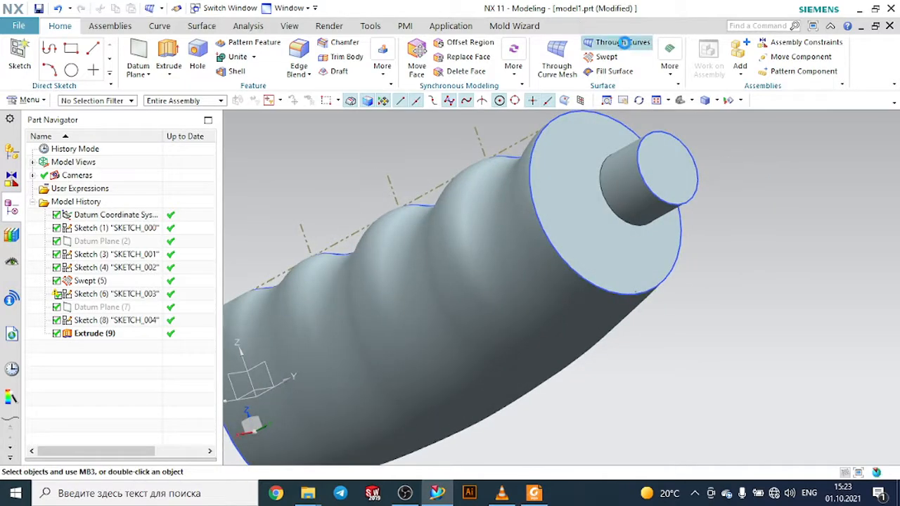
Start a Through Curves feature with the handle's circular end edge and the neck cylinder's inner edge as the two sections.
click(623, 43)
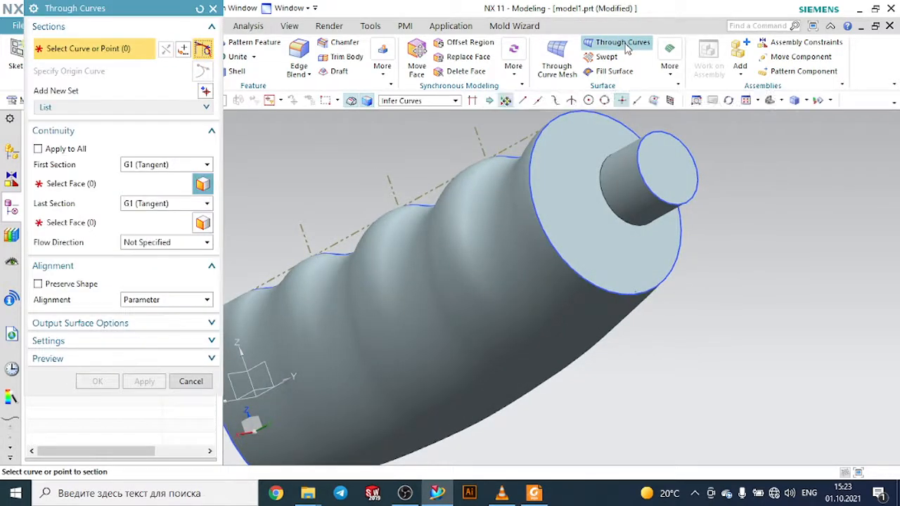
scroll(568, 134, down, 2)
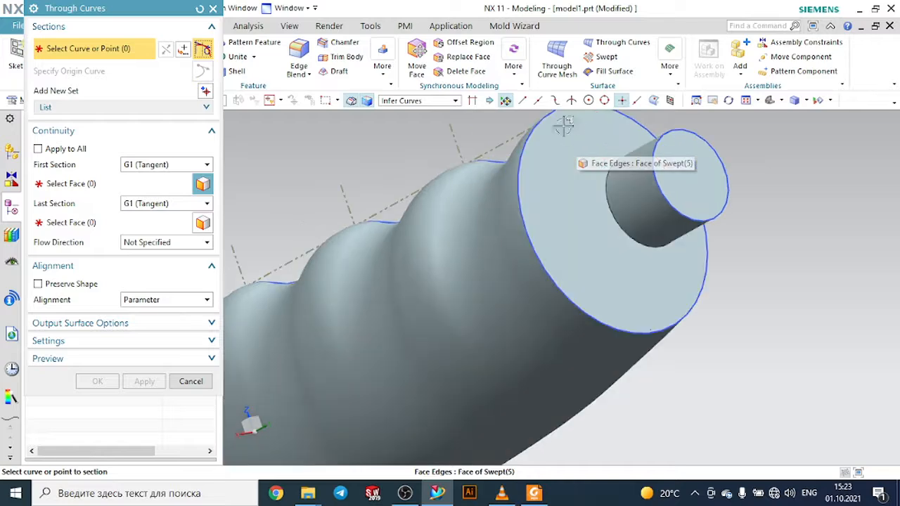
click(520, 156)
middle_click(576, 175)
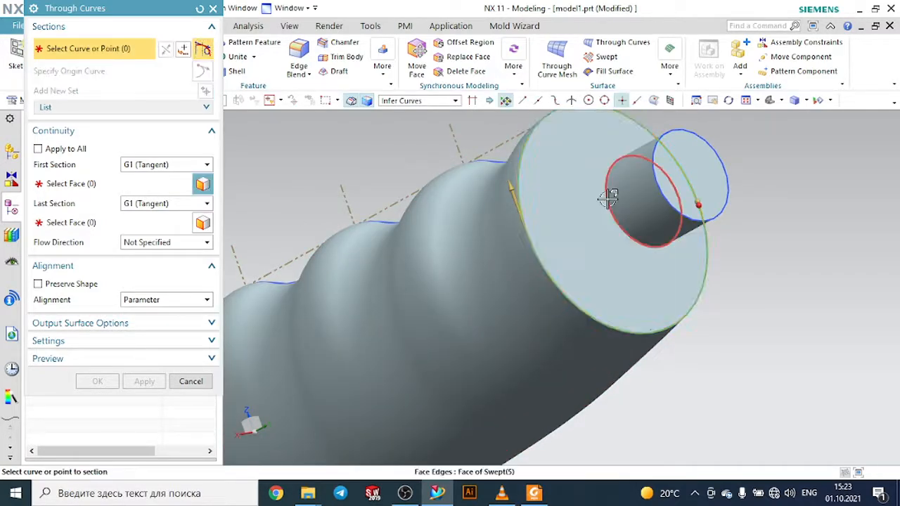
click(619, 211)
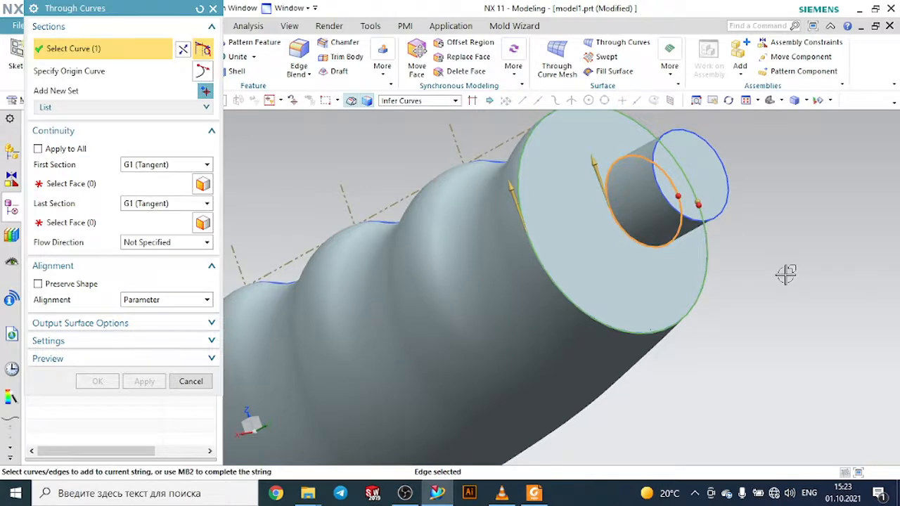
middle_click(740, 273)
Set the continuity of both the first and last sections to G0 (Position).
click(165, 164)
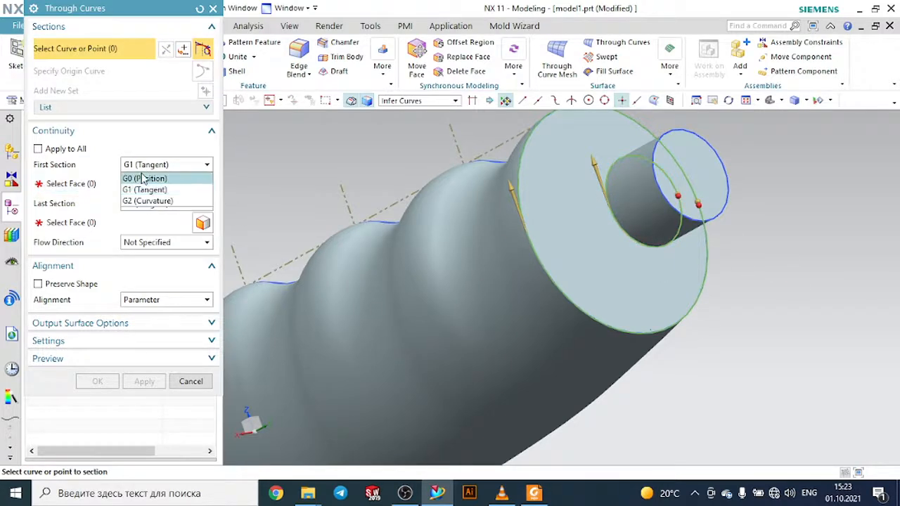
click(141, 175)
click(166, 181)
click(144, 192)
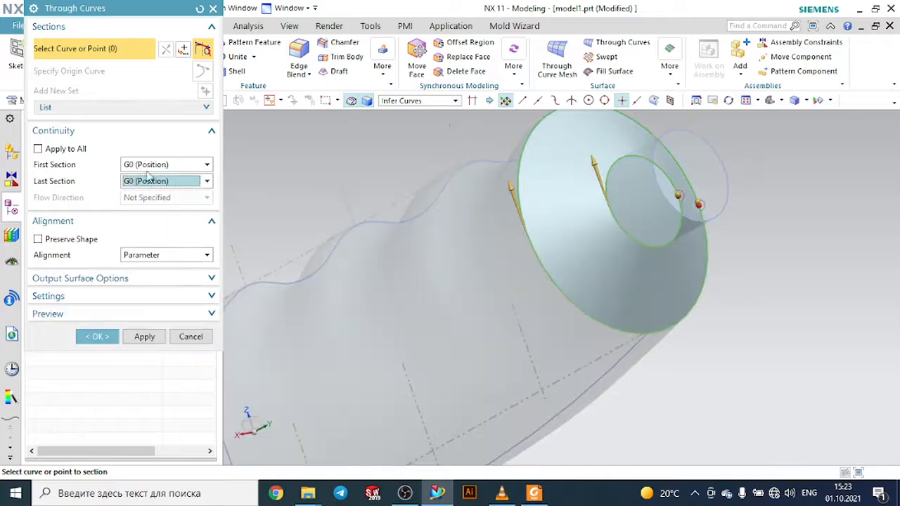
Set both the first and last sections to G1 (Tangent) against the grip's face and finish the Through Curves feature.
click(149, 165)
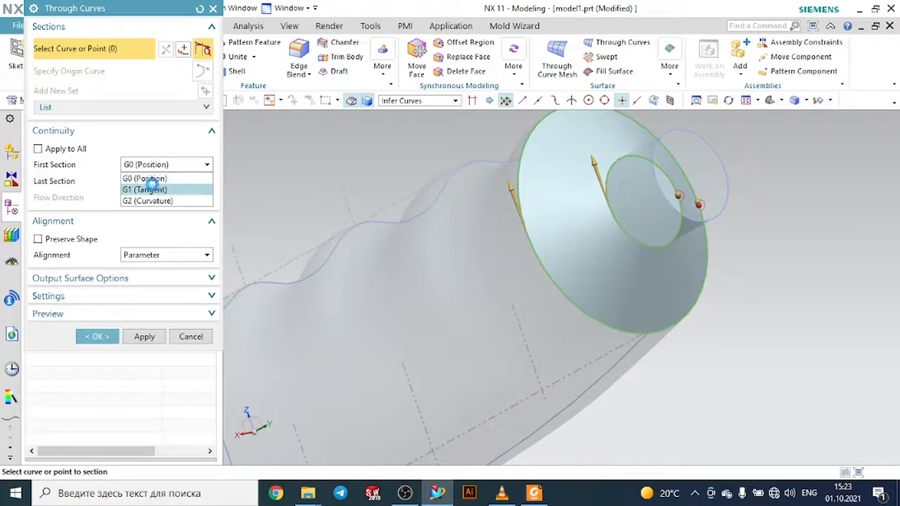
click(144, 190)
click(470, 225)
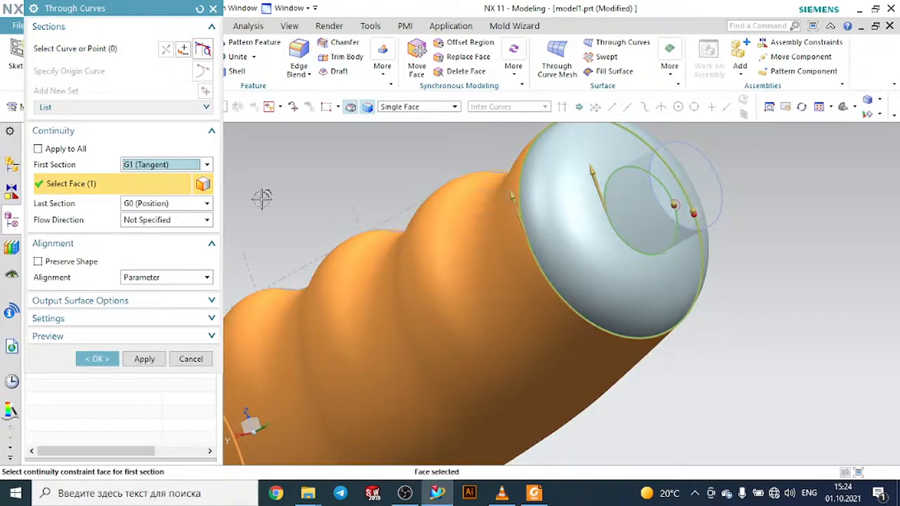
click(176, 210)
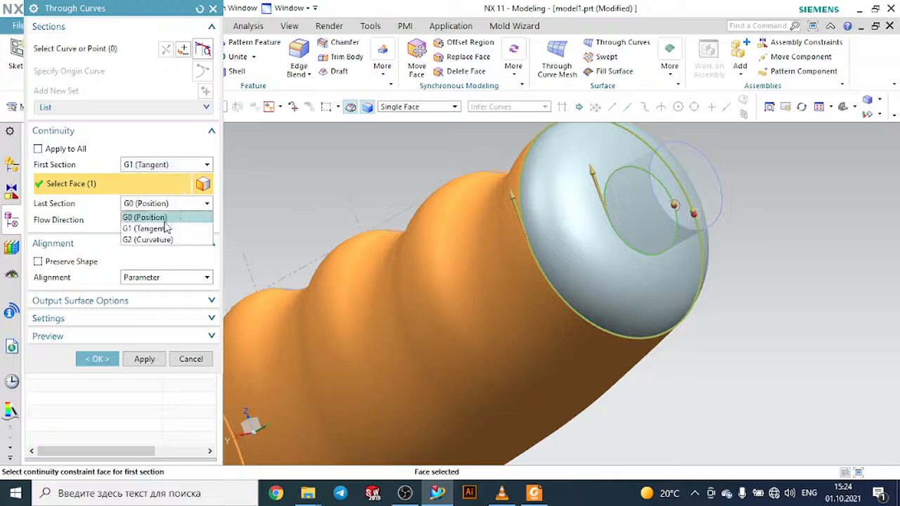
click(158, 226)
click(470, 226)
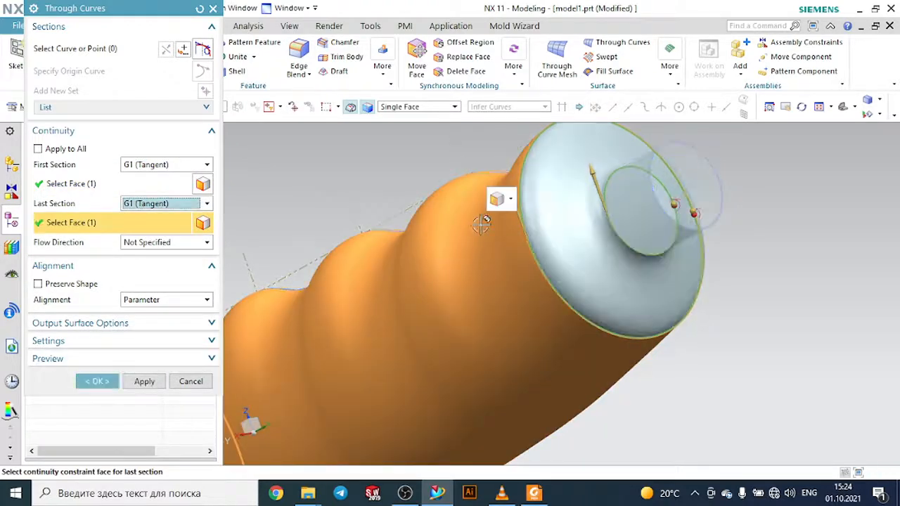
middle_drag(478, 224, 663, 209)
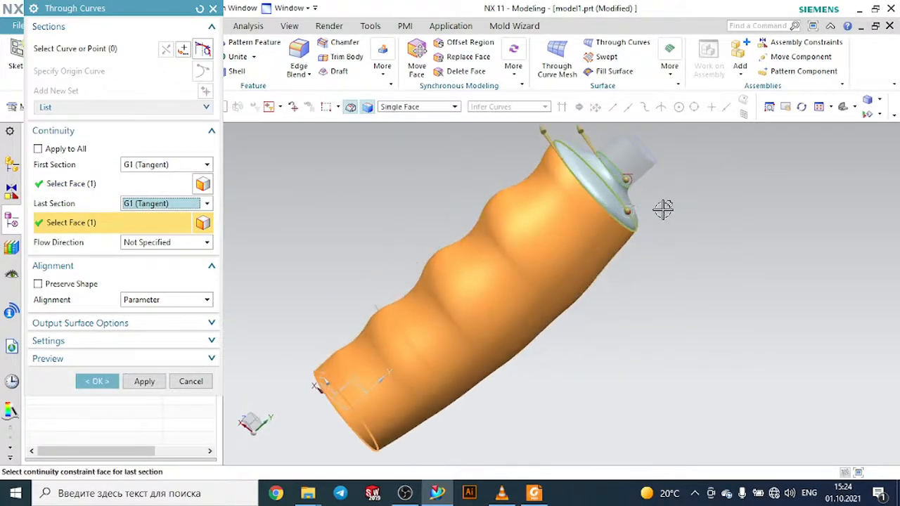
click(111, 381)
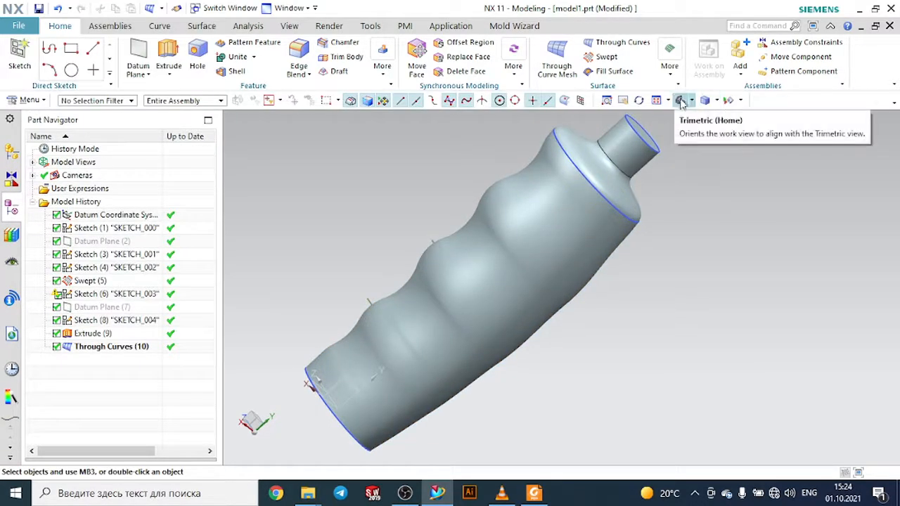
Hide all coordinate systems, sketches and datums so that only the handle bodies are displayed.
click(680, 100)
middle_drag(665, 158, 541, 143)
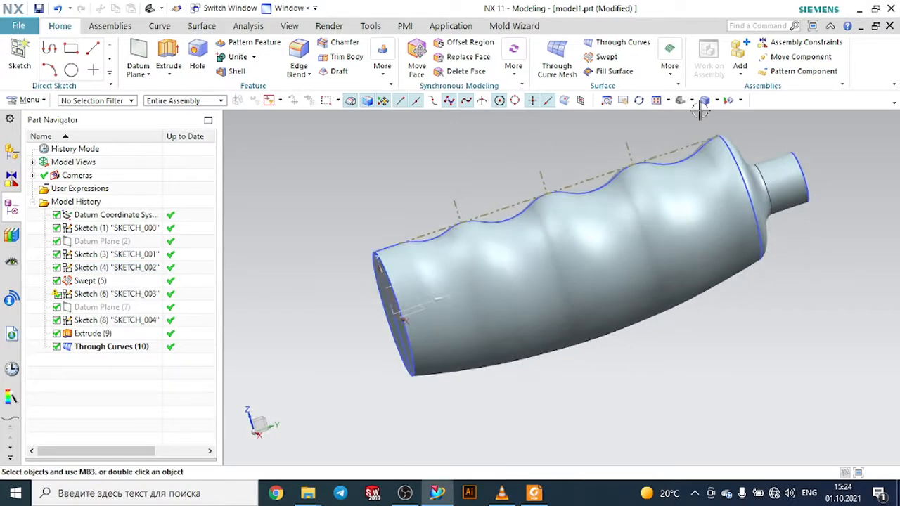
click(729, 100)
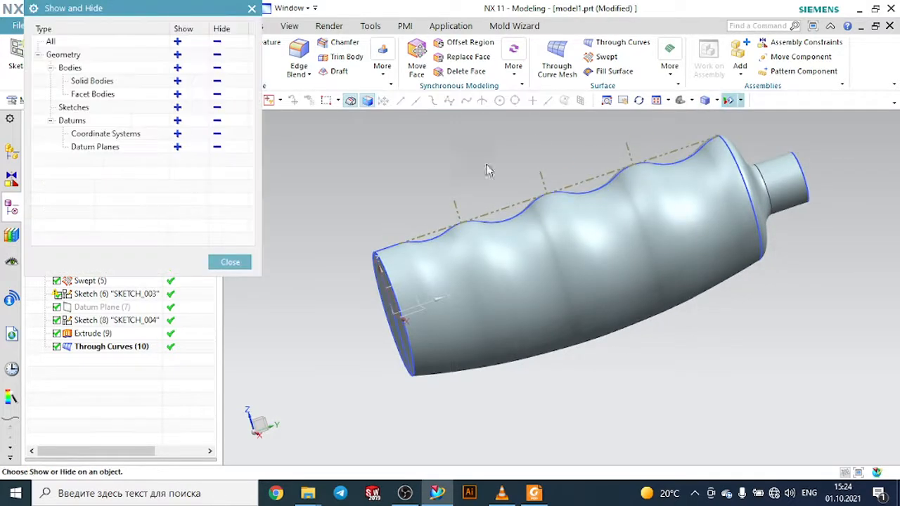
click(217, 134)
click(218, 109)
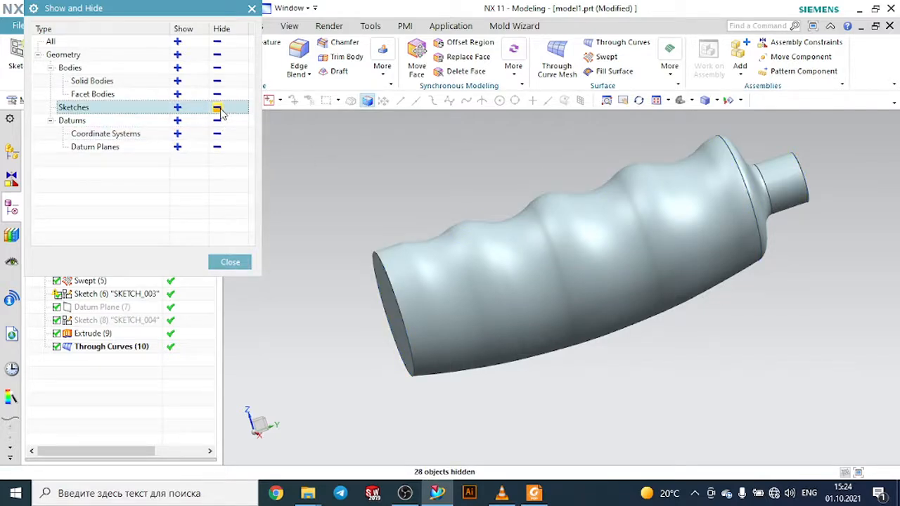
click(219, 121)
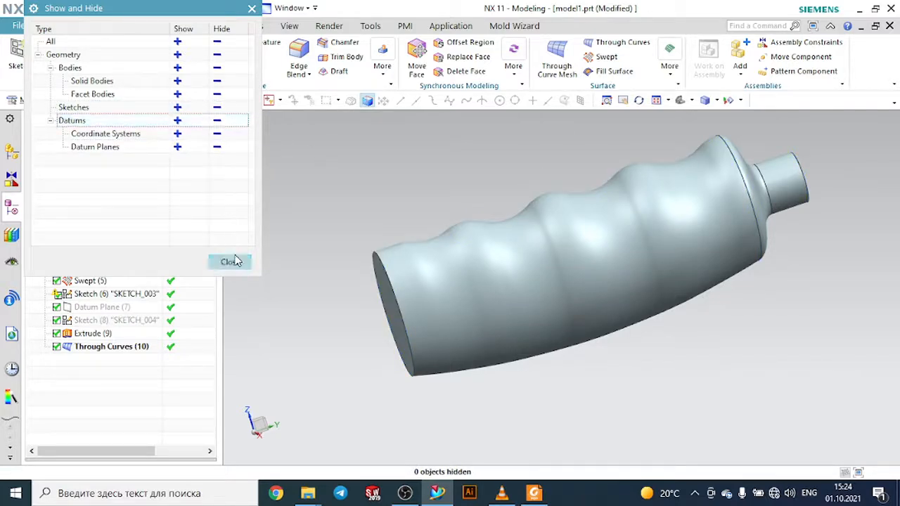
click(232, 262)
Try to shell all faces of the neck cylinder alone with a 0.5 mm thickness in the reversed direction.
middle_drag(655, 176, 737, 230)
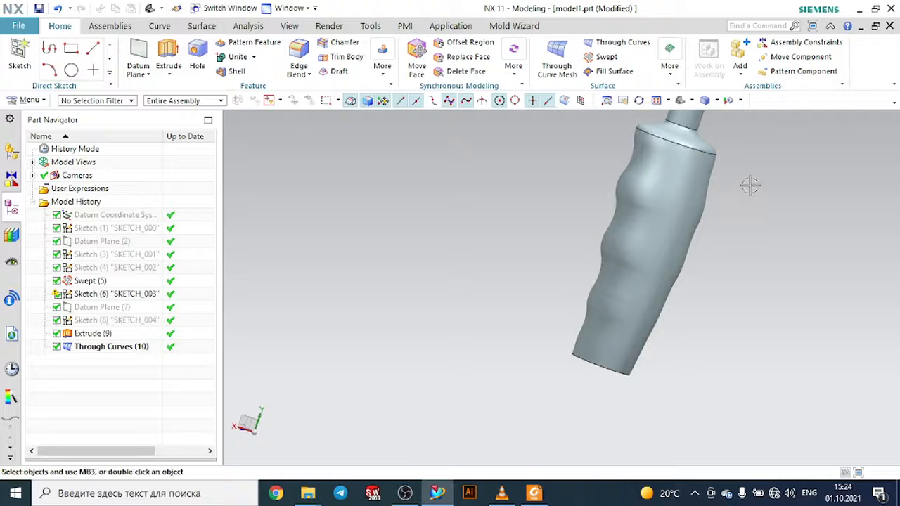
middle_drag(747, 185, 742, 239)
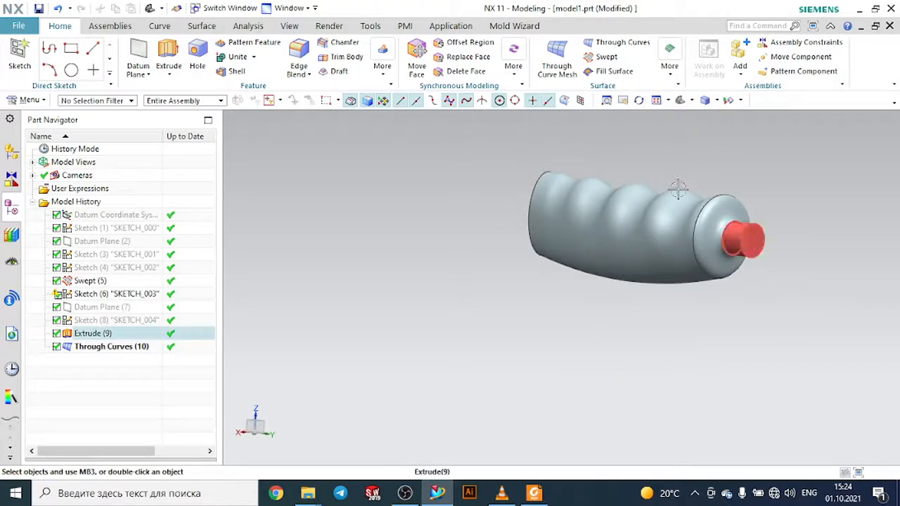
click(235, 71)
scroll(821, 244, up, 3)
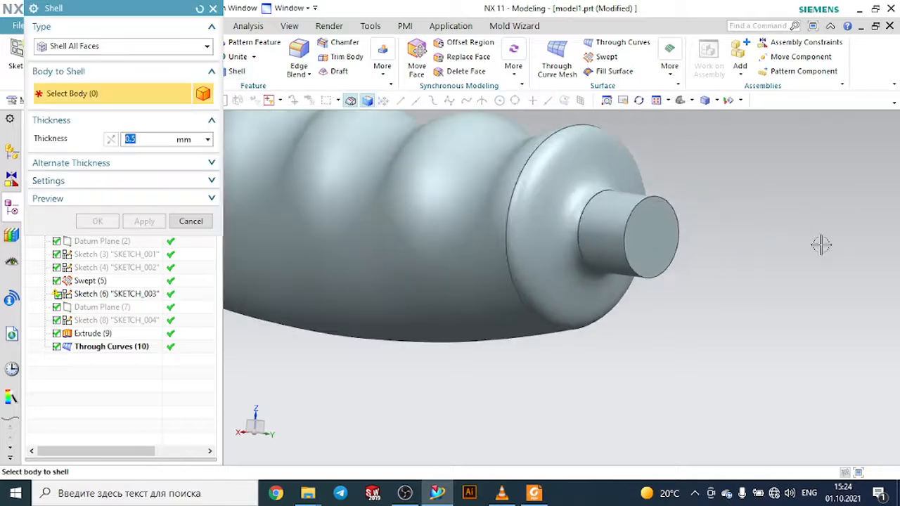
click(655, 239)
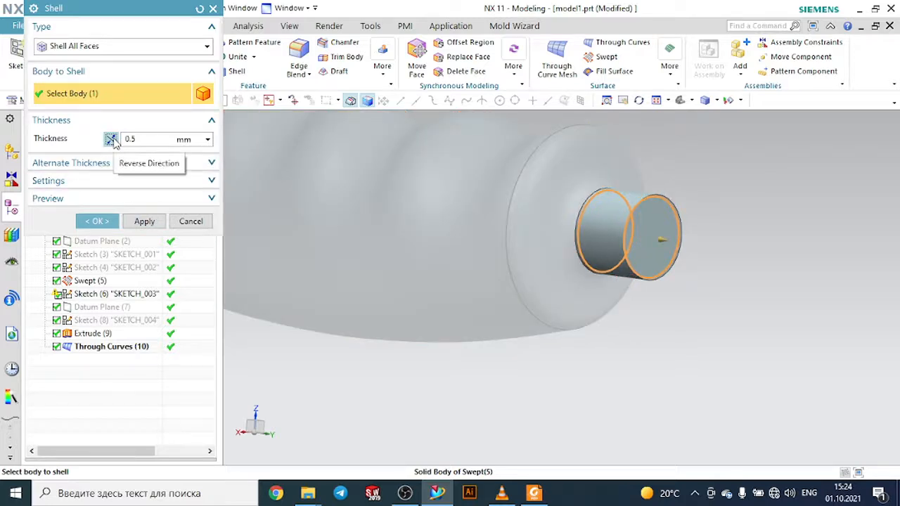
click(111, 139)
click(114, 222)
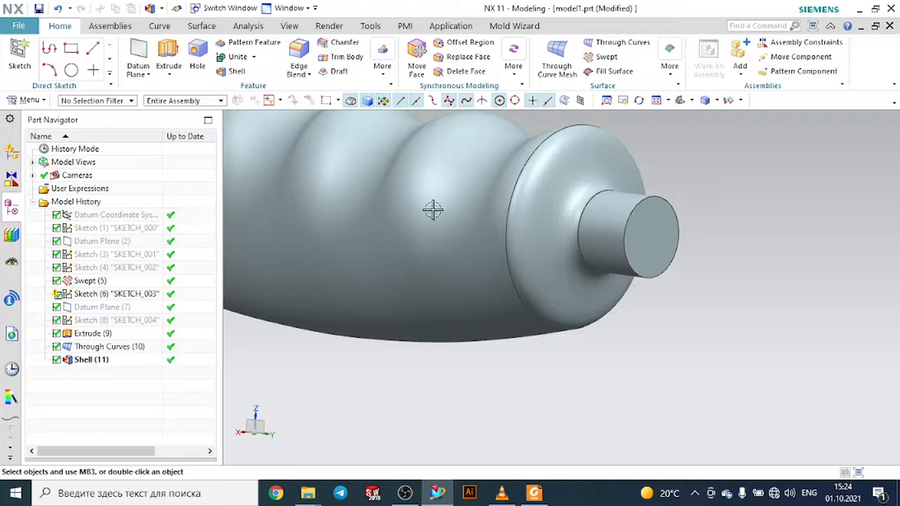
Delete the shell feature made on the neck cylinder.
scroll(433, 210, down, 3)
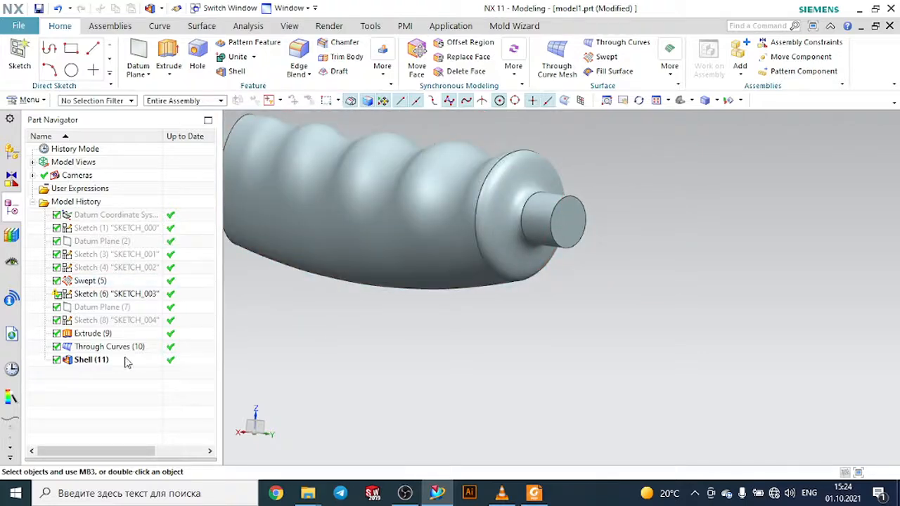
click(111, 359)
right_click(109, 359)
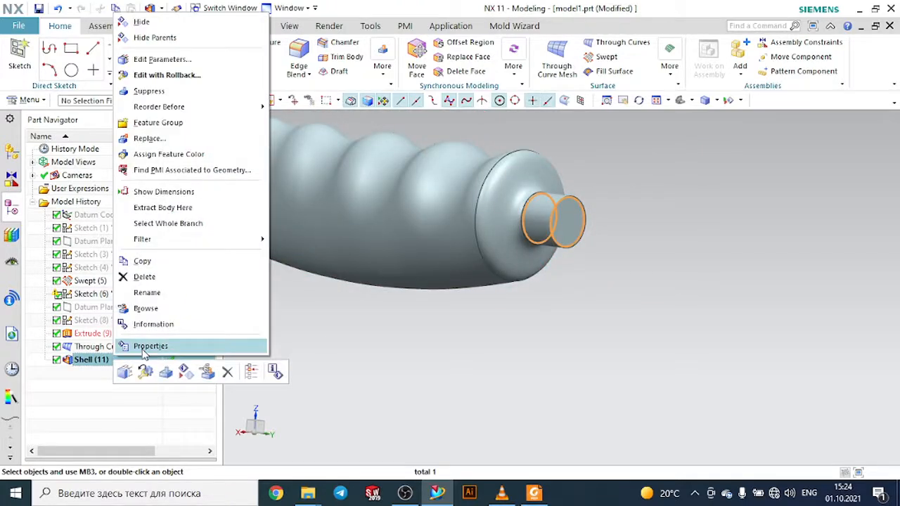
click(145, 277)
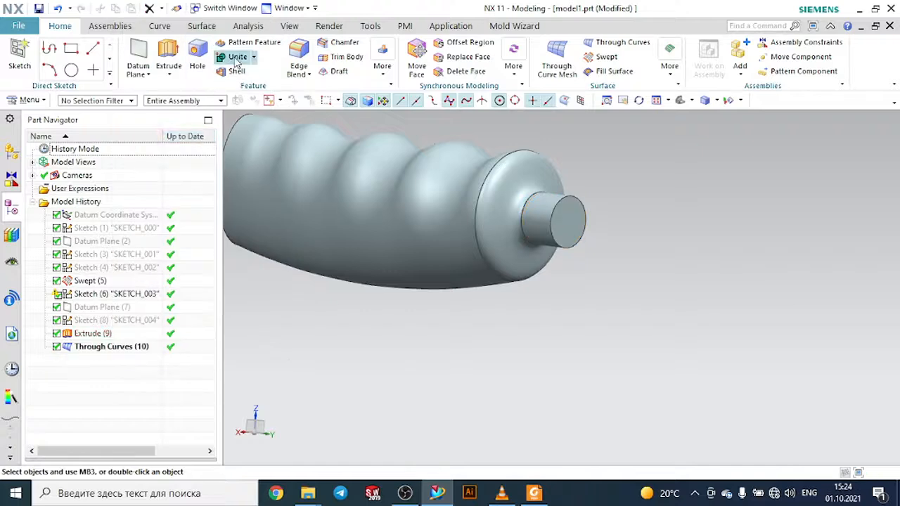
Unite the grip as the target with the transition body and the neck cylinder as tools.
click(236, 56)
click(337, 147)
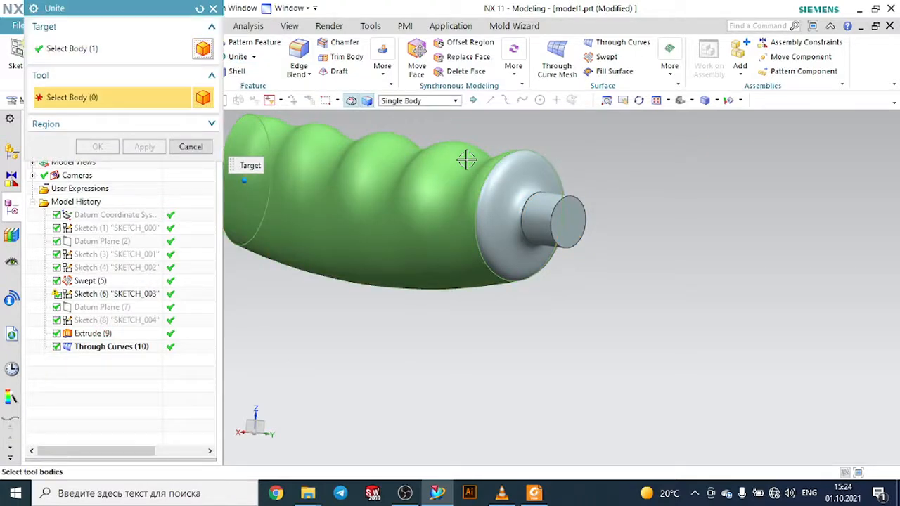
click(524, 166)
click(556, 220)
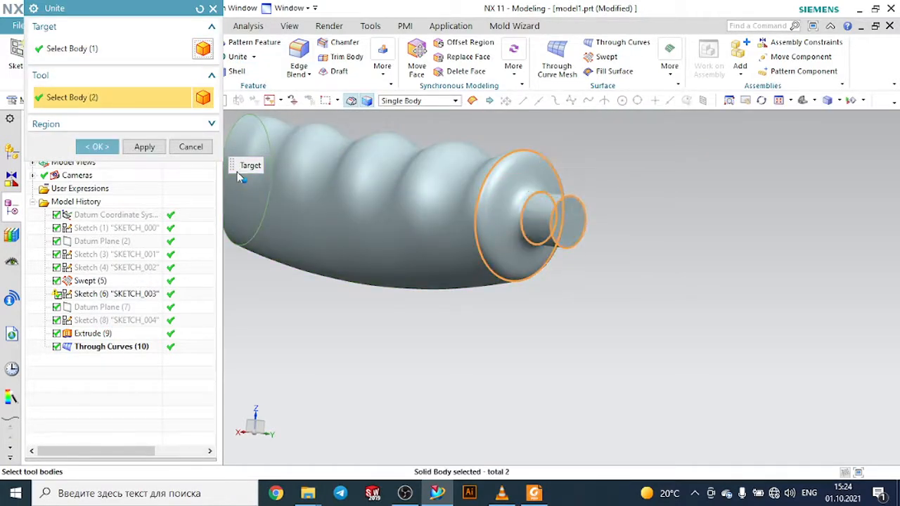
click(97, 146)
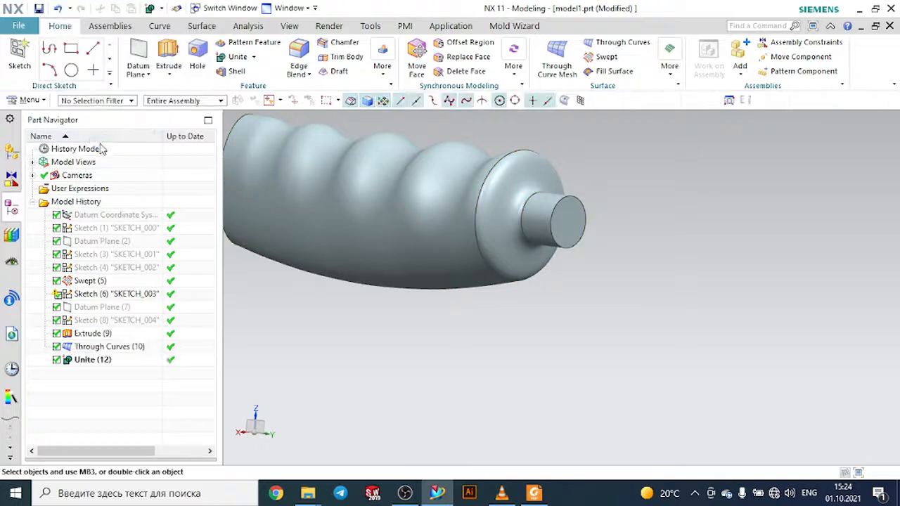
Shell all faces of the united handle with a 1 mm wall thickness, previewing the result before accepting it.
click(240, 74)
click(573, 211)
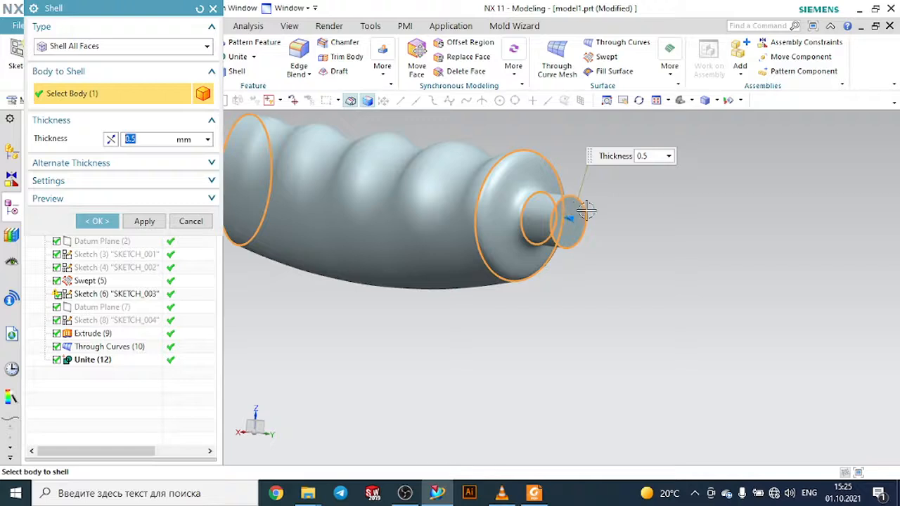
scroll(586, 210, up, 1)
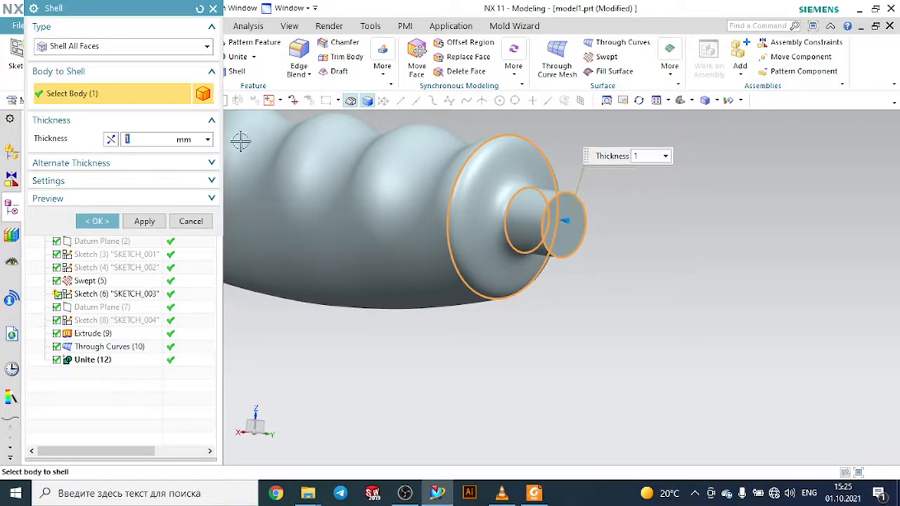
click(145, 200)
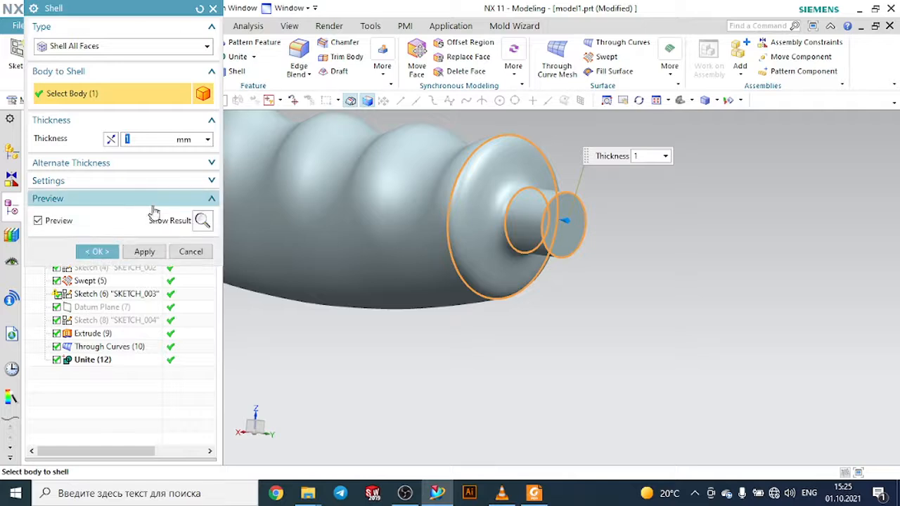
click(202, 221)
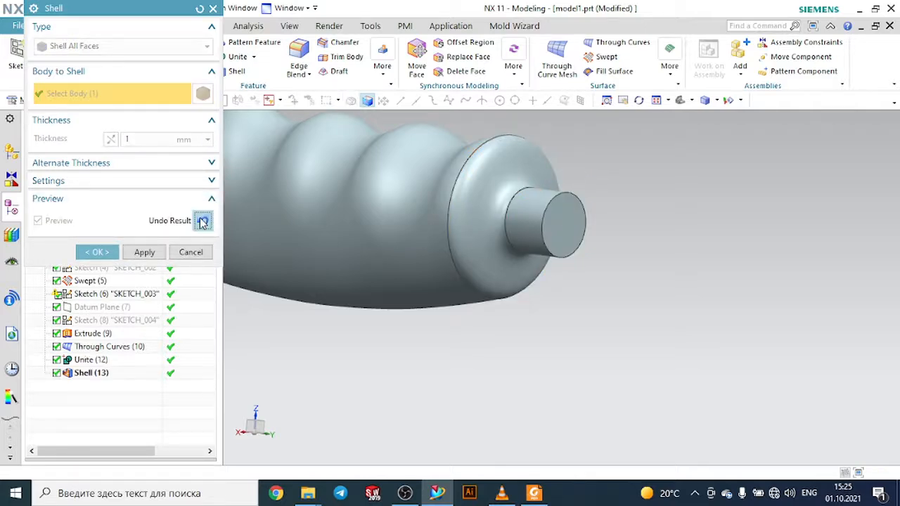
click(102, 252)
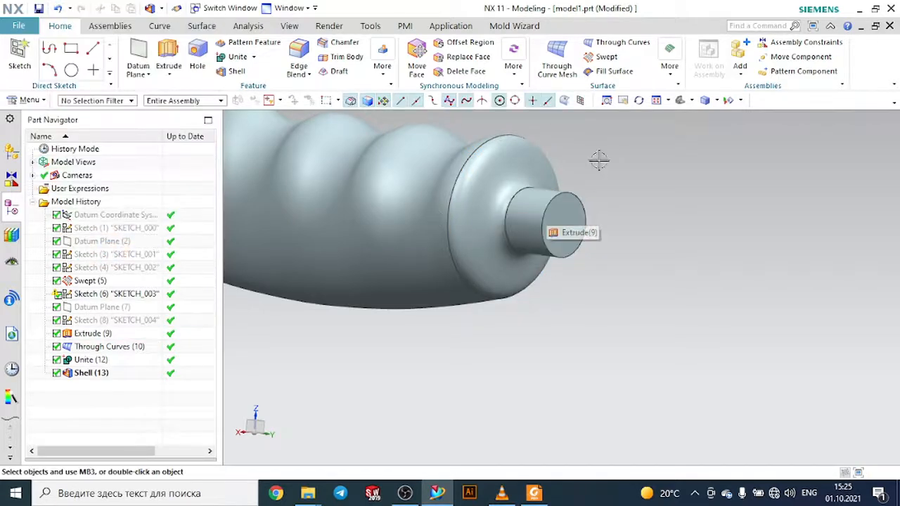
Examine the handle's hollow interior with a one-plane view section, and turn section clipping off again.
click(680, 100)
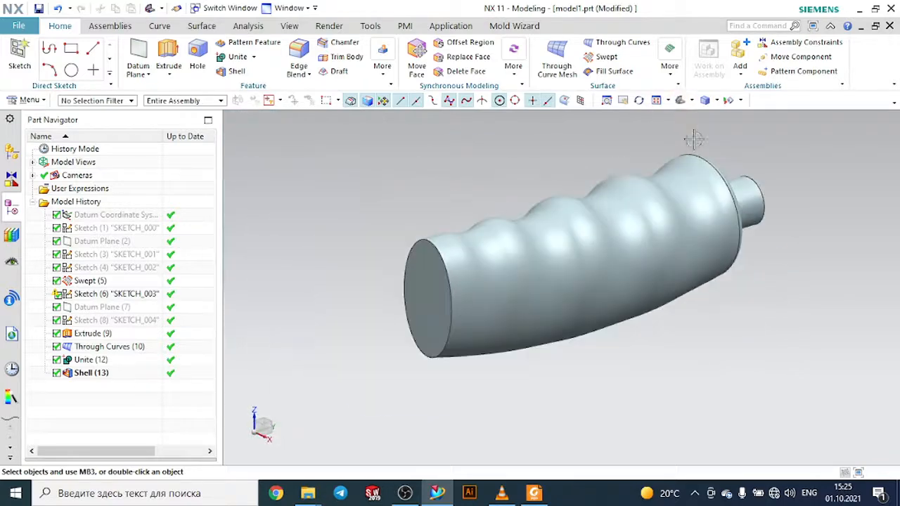
middle_drag(587, 161, 595, 159)
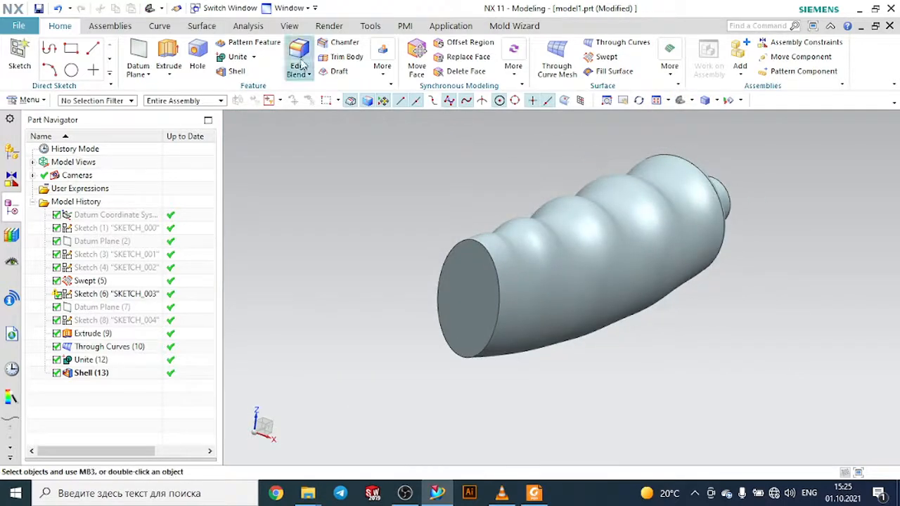
click(290, 26)
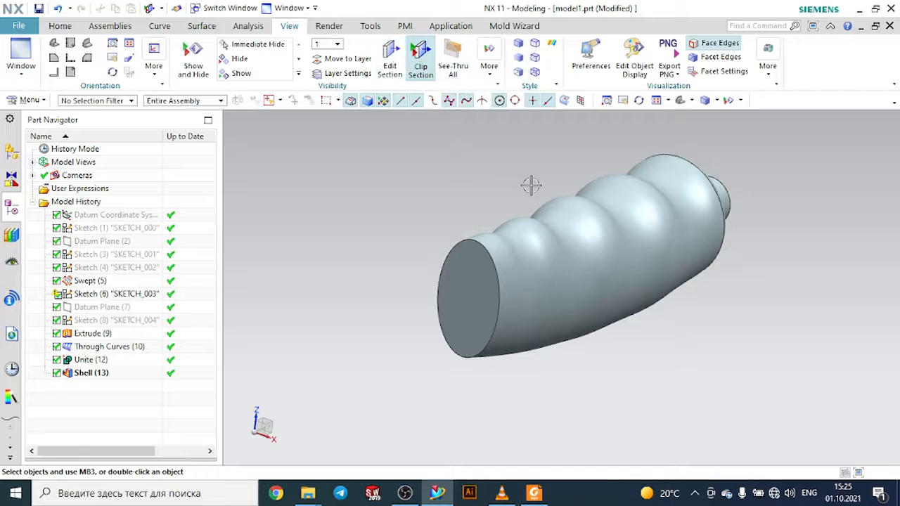
click(534, 218)
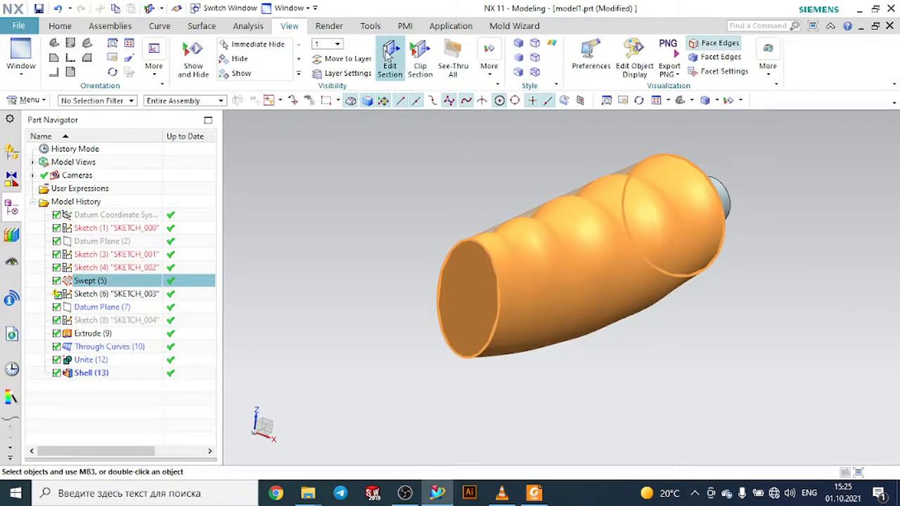
click(391, 58)
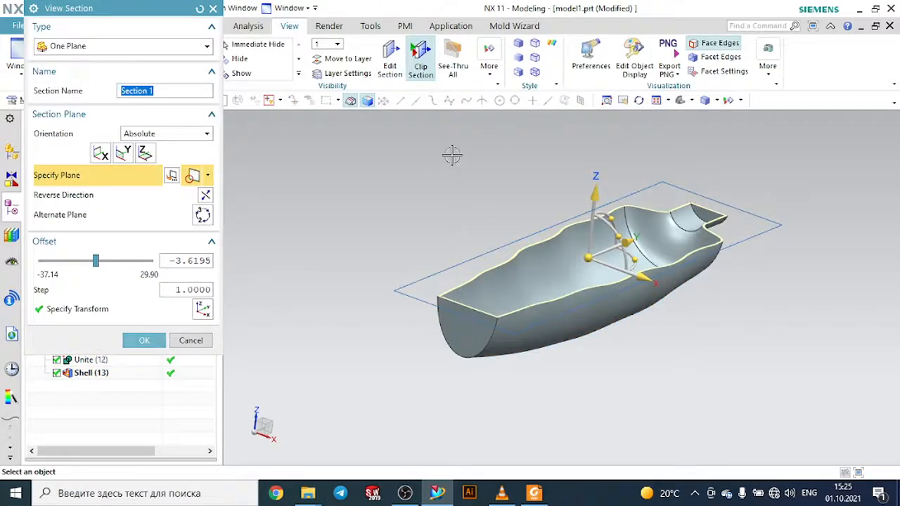
middle_drag(508, 194, 492, 176)
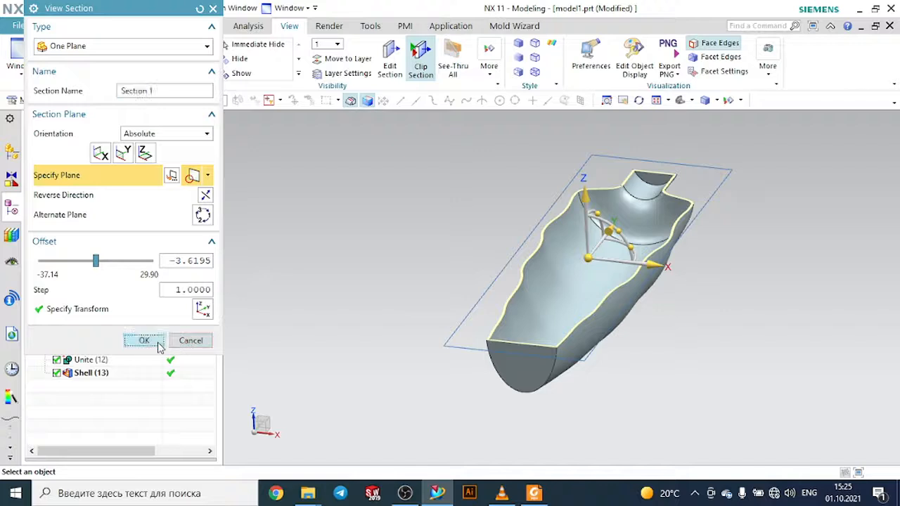
click(156, 342)
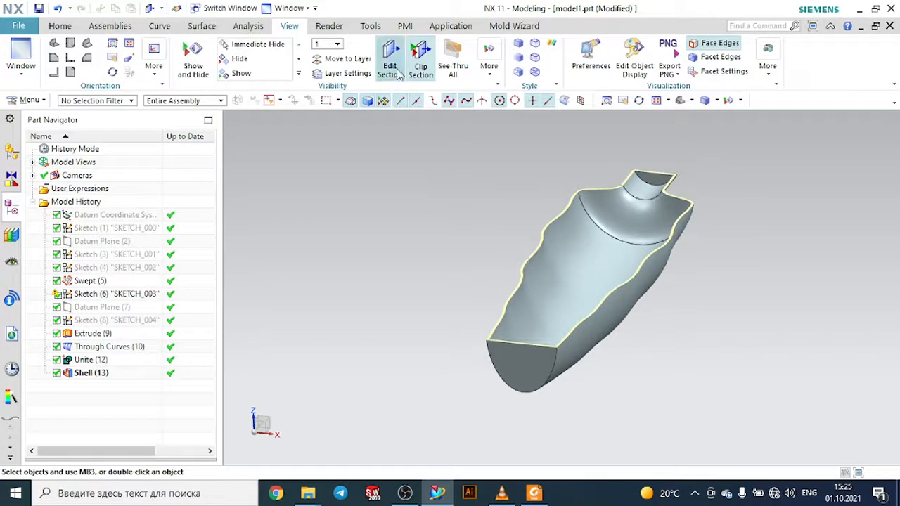
click(421, 62)
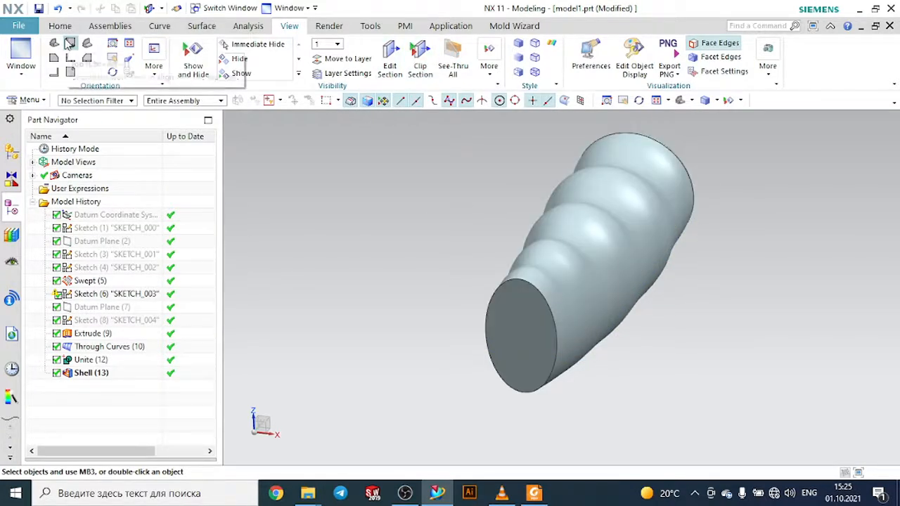
click(62, 28)
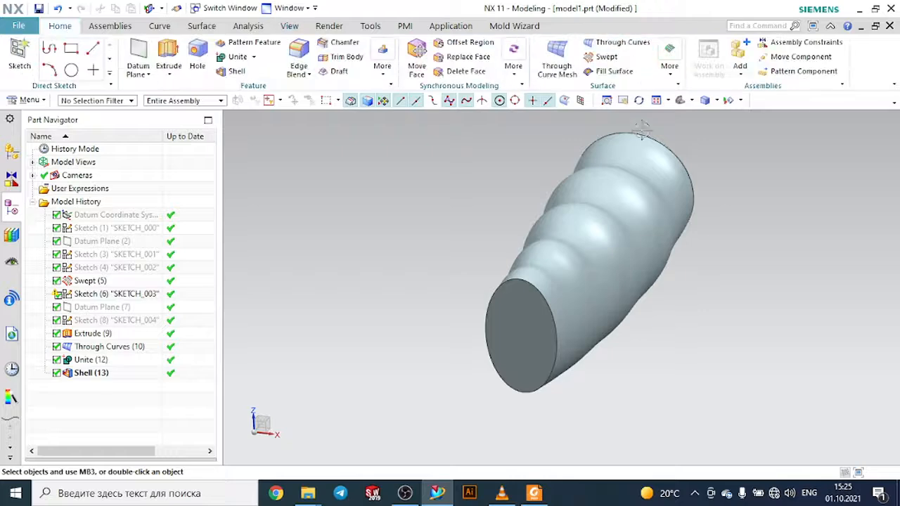
Delete the shell feature that hollows all faces of the united handle.
middle_drag(685, 134, 759, 233)
scroll(759, 233, up, 3)
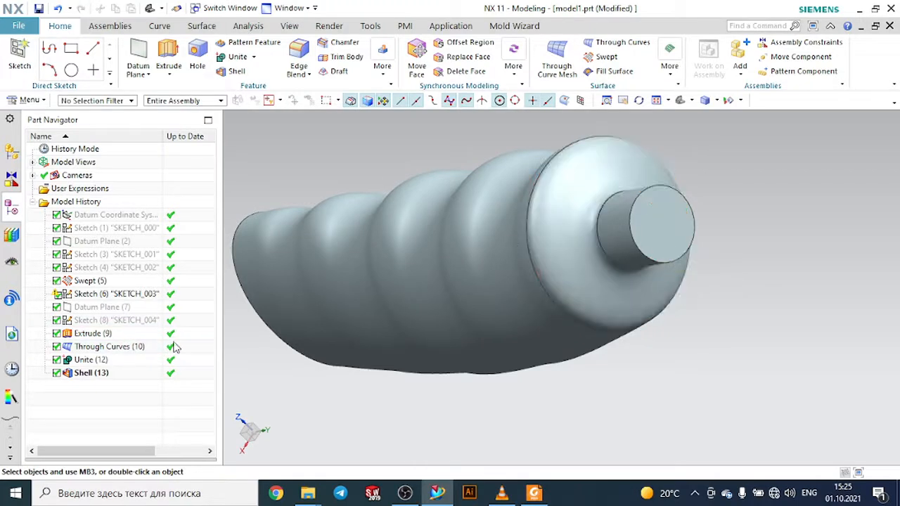
click(92, 374)
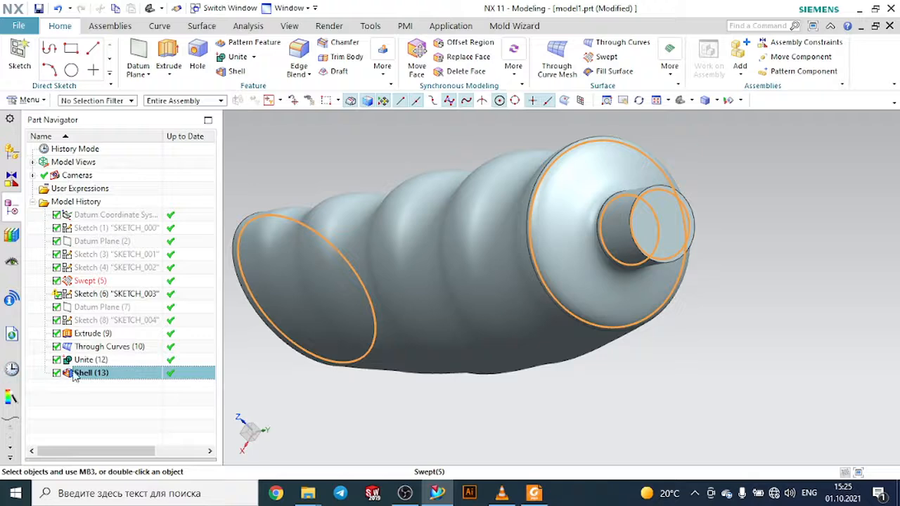
right_click(76, 378)
click(112, 291)
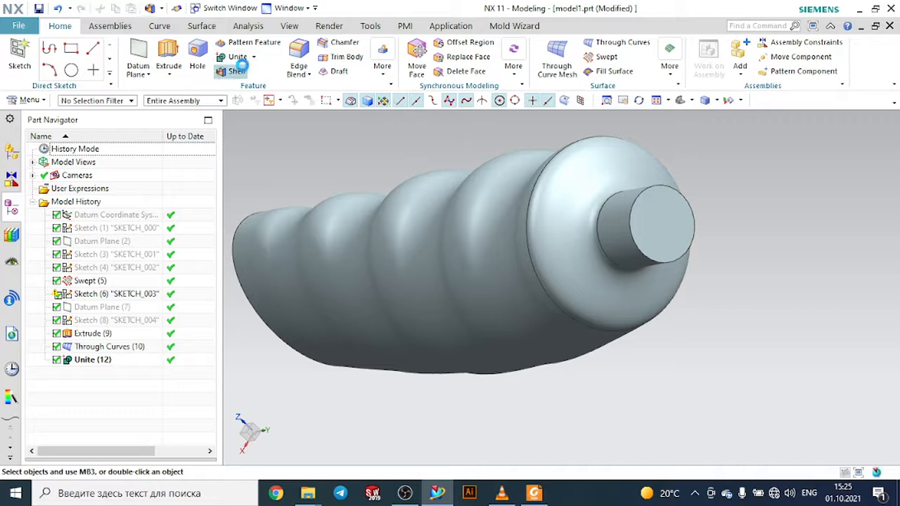
Shell the united handle with the Remove Faces, then Shell type, piercing the neck's end face with a 1 mm wall thickness.
click(237, 71)
click(156, 47)
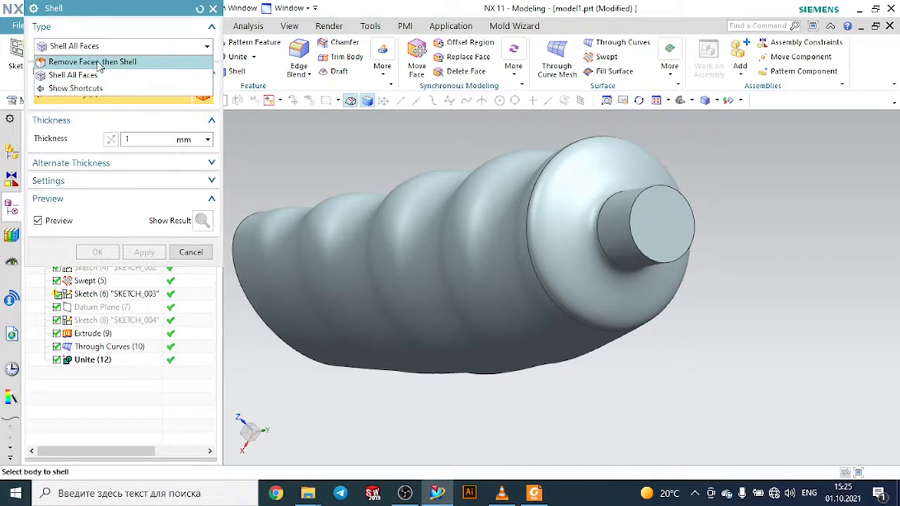
click(99, 62)
click(651, 218)
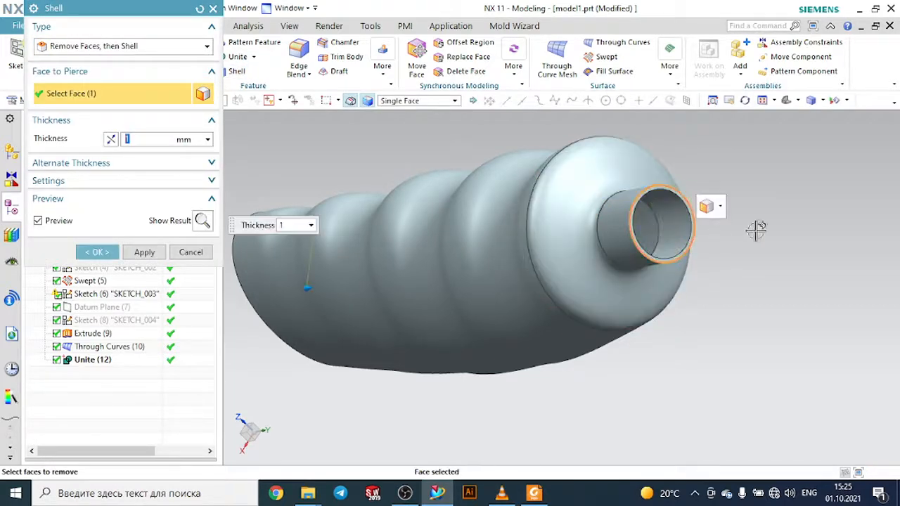
middle_drag(757, 230, 735, 242)
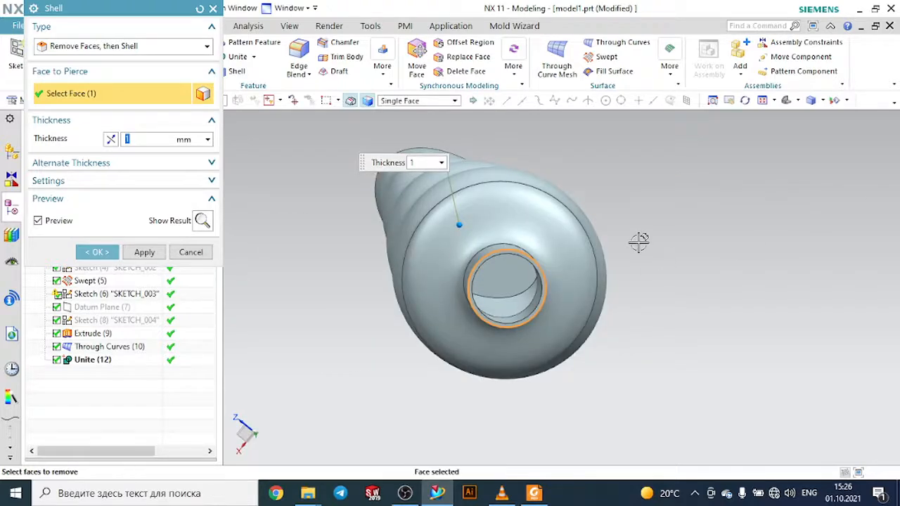
click(102, 257)
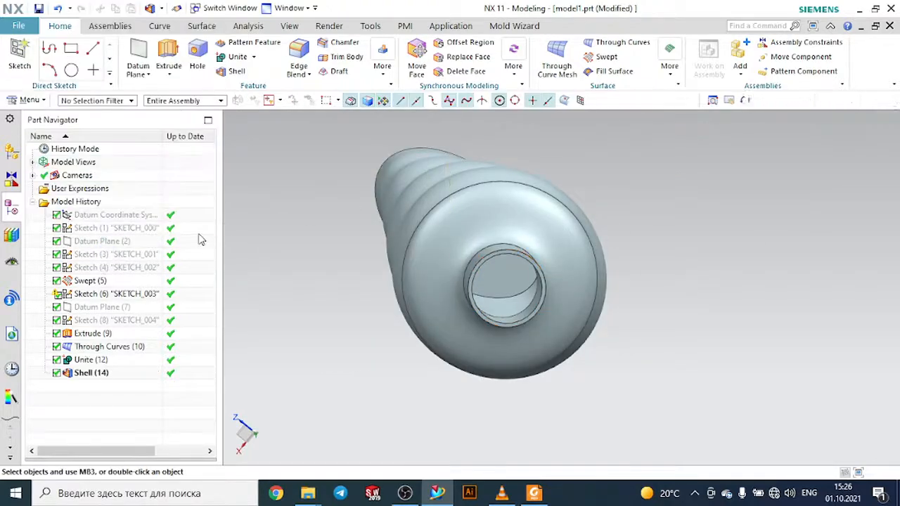
Change the handle body's display color to dark green, color ID 179.
click(682, 100)
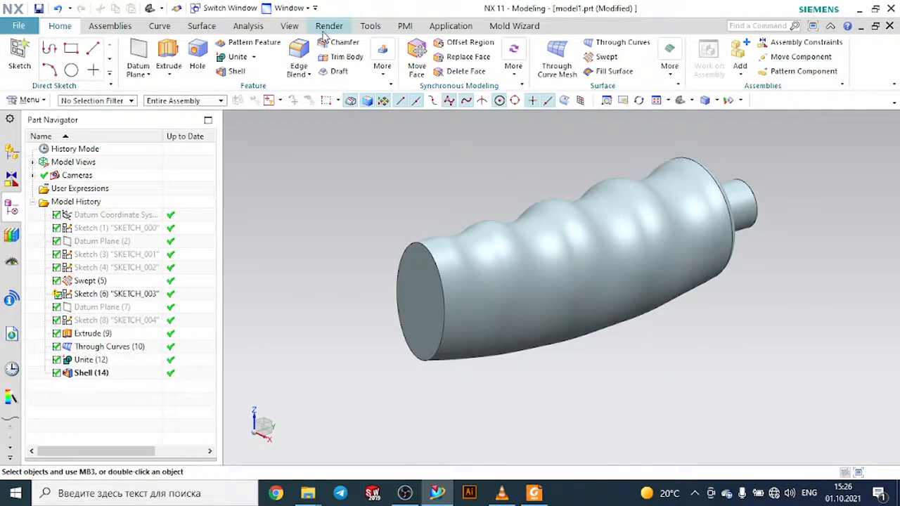
click(290, 26)
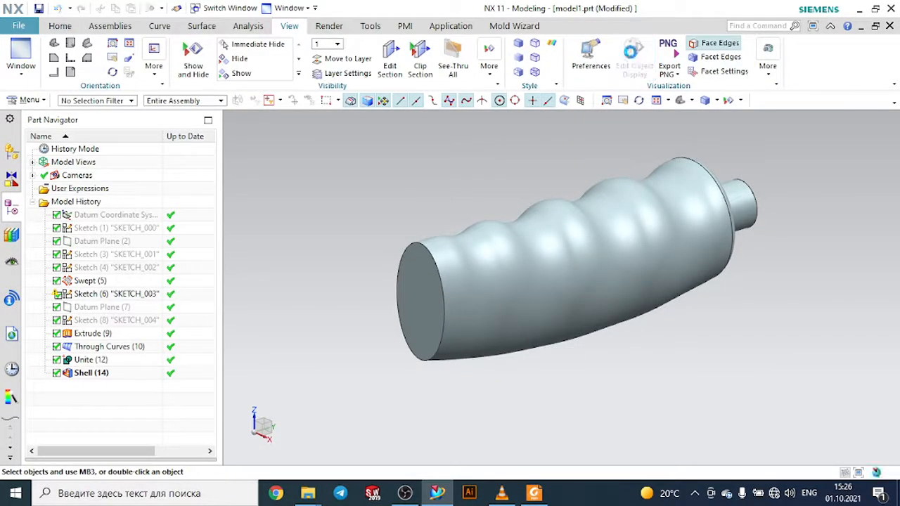
click(635, 58)
click(503, 272)
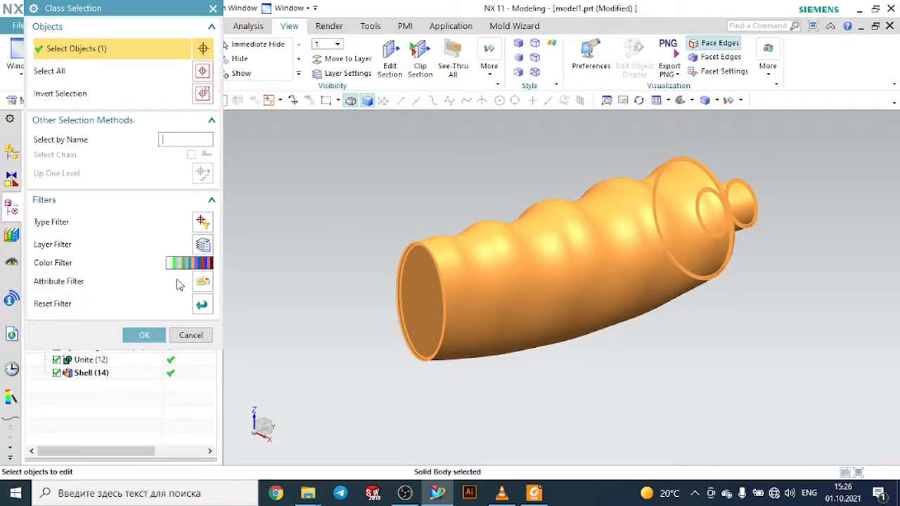
click(145, 335)
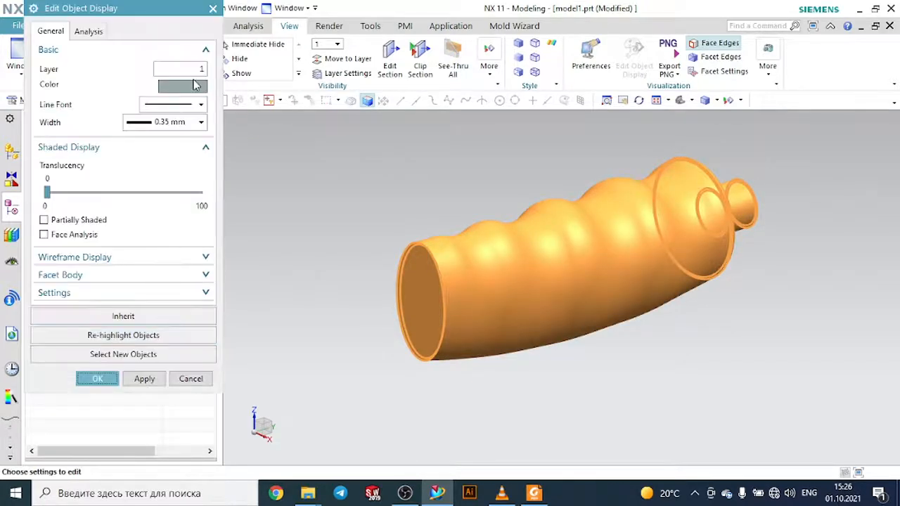
click(196, 84)
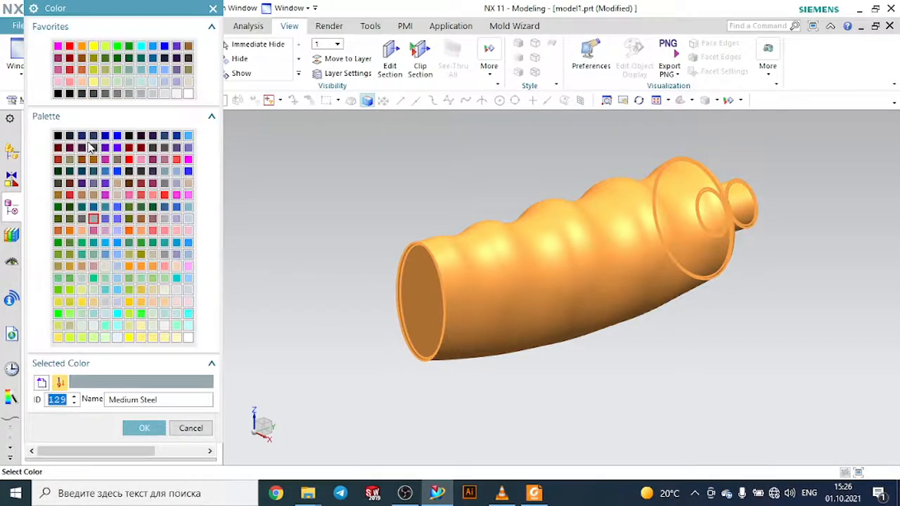
click(70, 172)
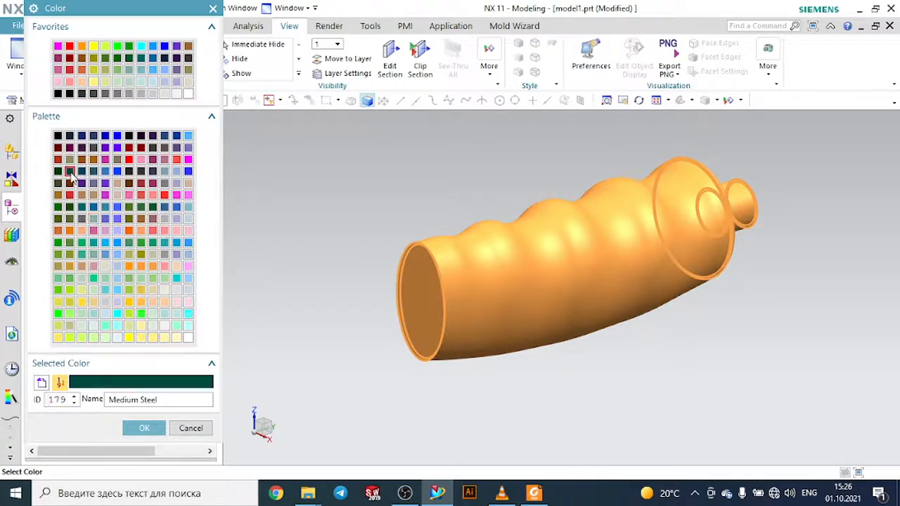
click(144, 428)
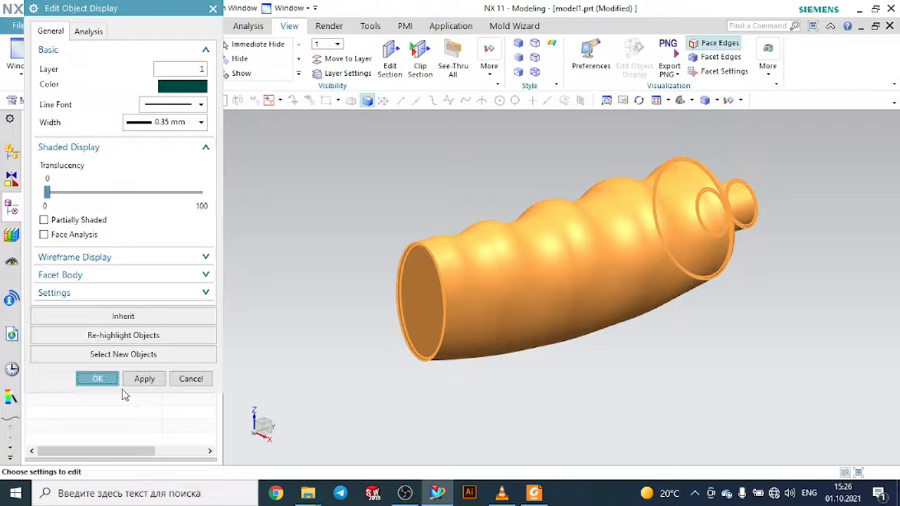
click(98, 380)
middle_drag(381, 302, 659, 345)
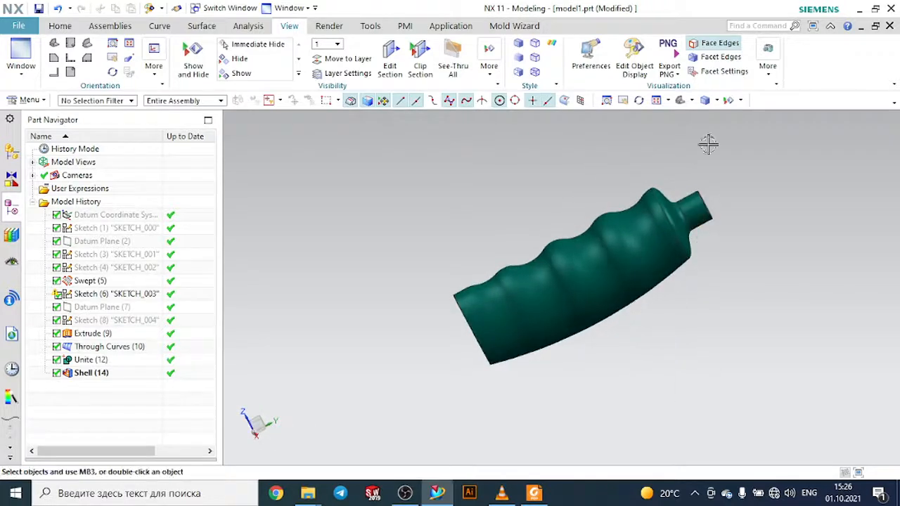
click(680, 100)
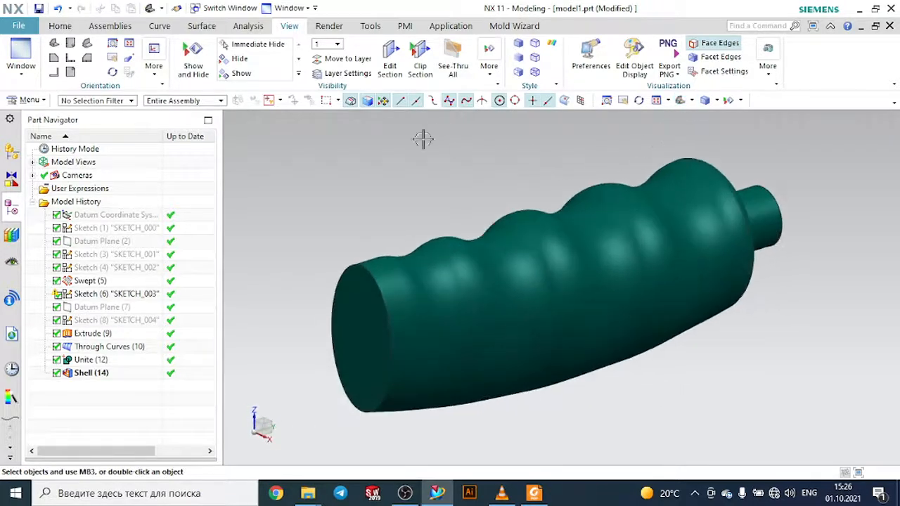
click(404, 493)
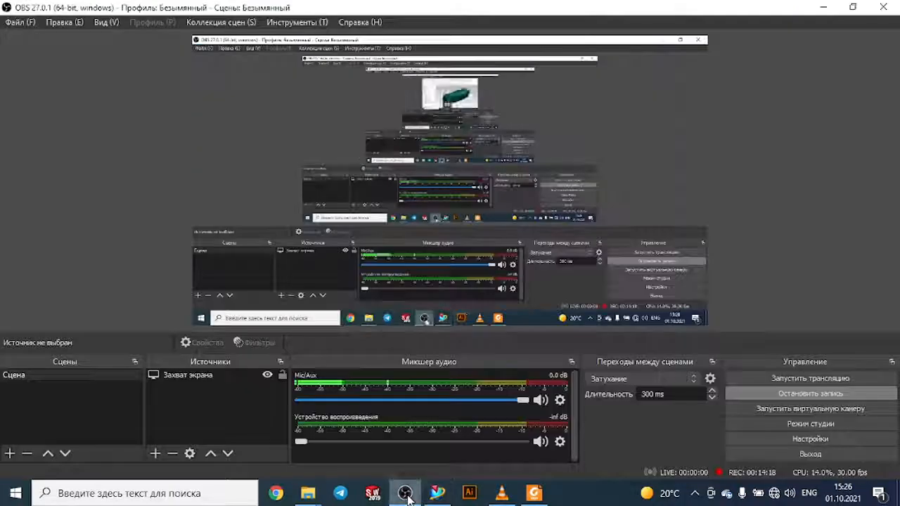